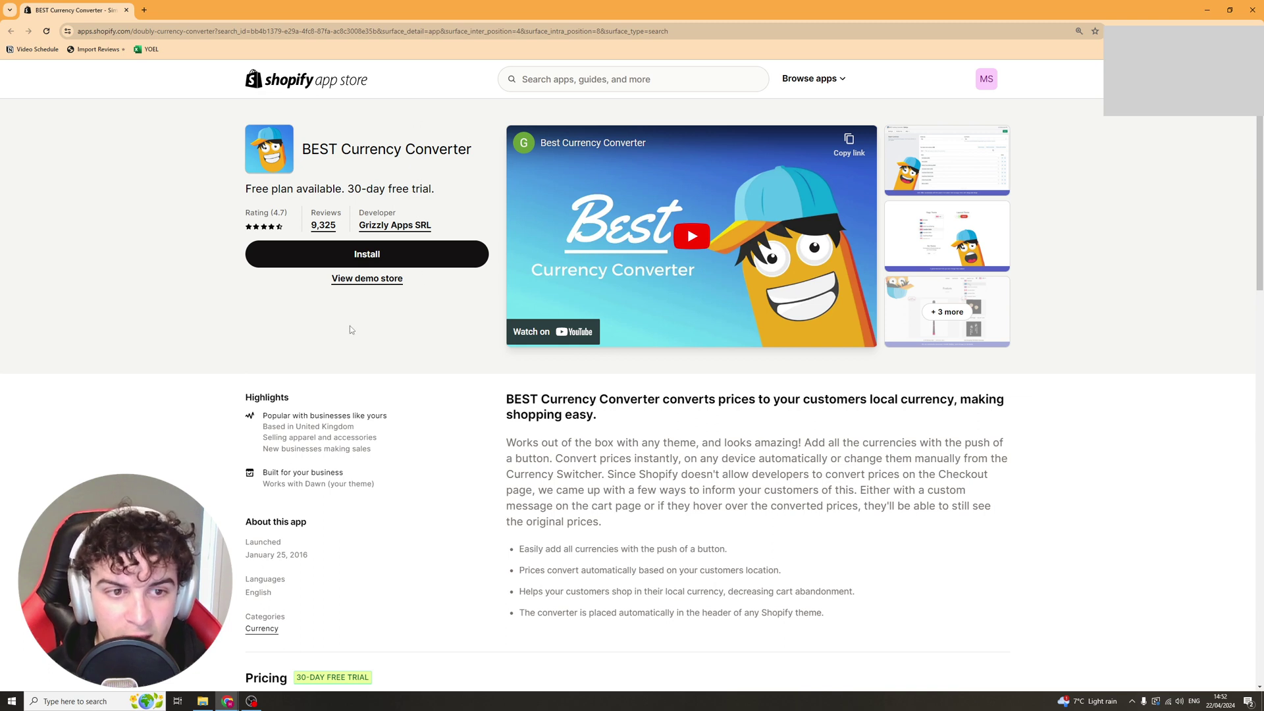
Step: Install BEST Currency Converter and approve the store access it requests
{"action": "left_click", "coordinate": [381, 254]}
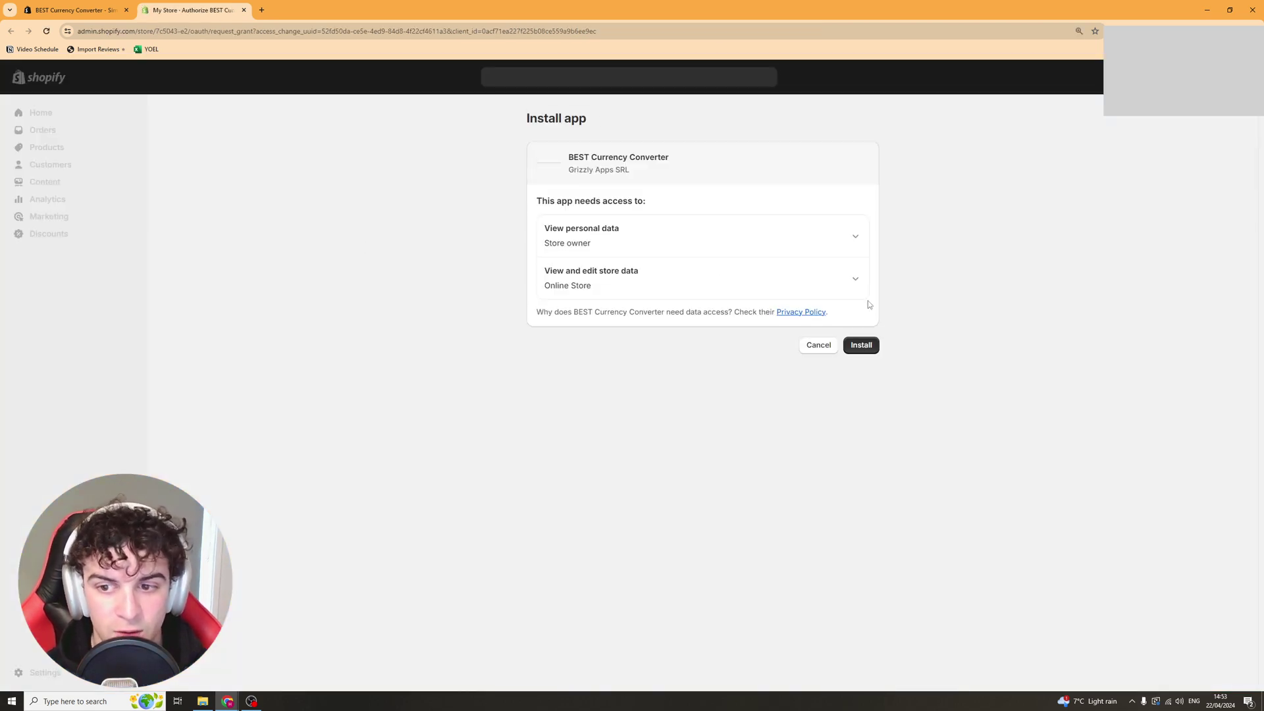
{"action": "left_click", "coordinate": [868, 346]}
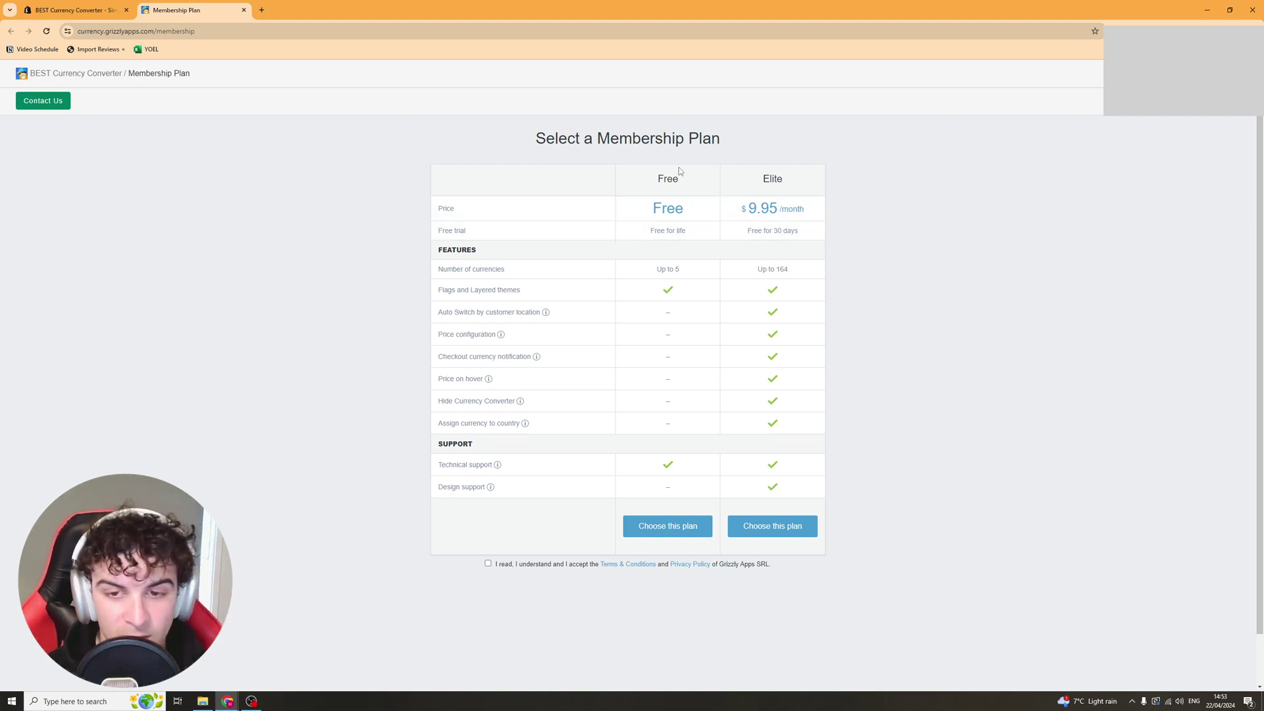
Step: Accept the terms and conditions and choose the Elite plan with its 30-day free trial
{"action": "left_click_drag", "start_coordinate": [765, 229], "coordinate": [798, 231]}
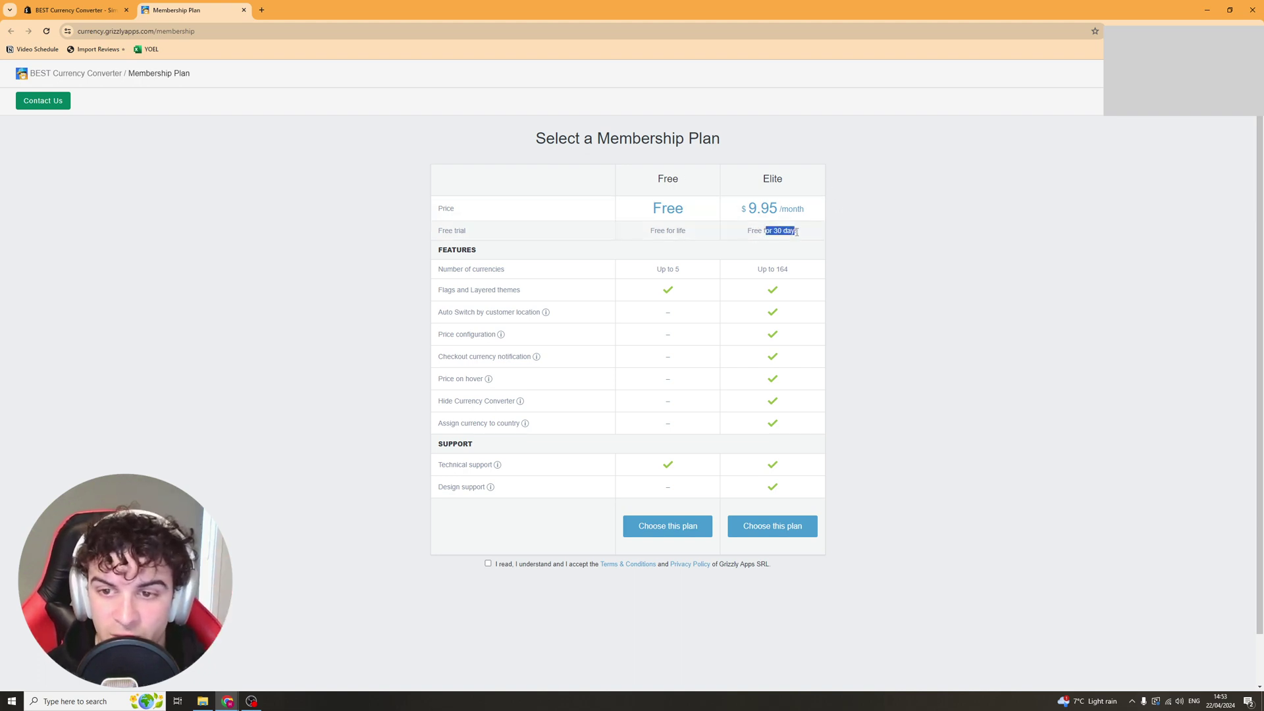
{"action": "left_click", "coordinate": [860, 211]}
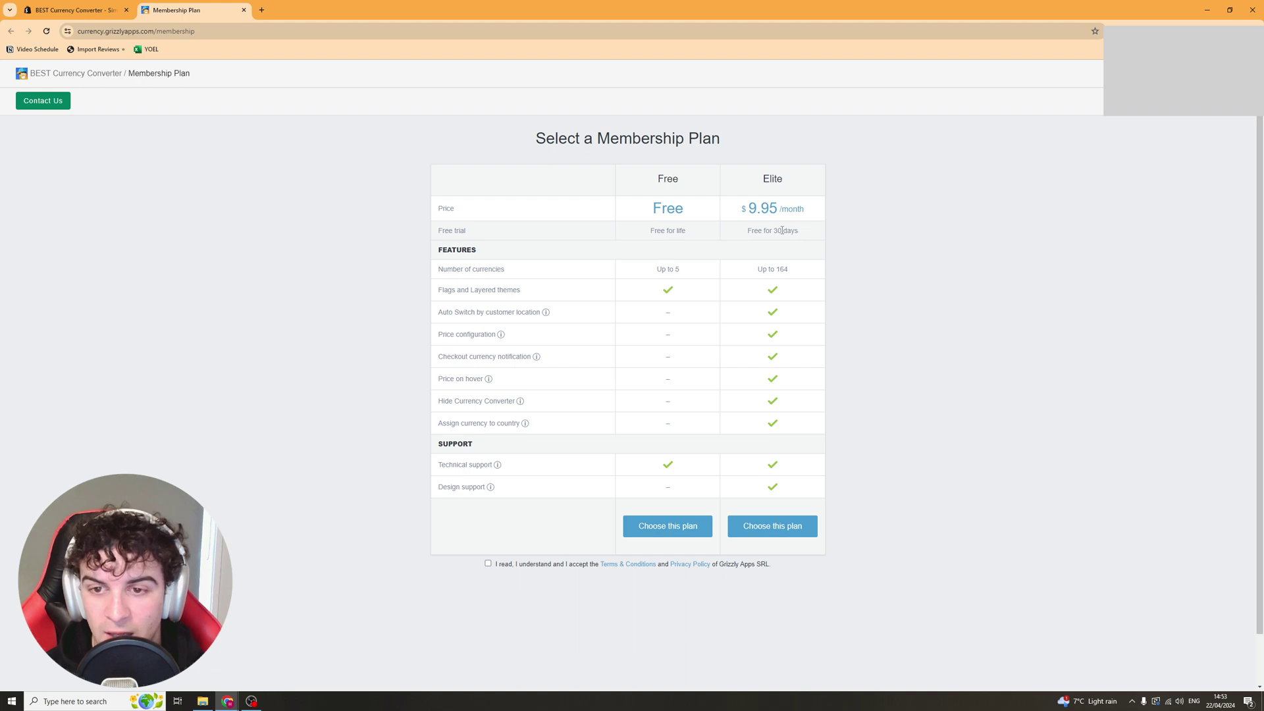
{"action": "left_click", "coordinate": [488, 565]}
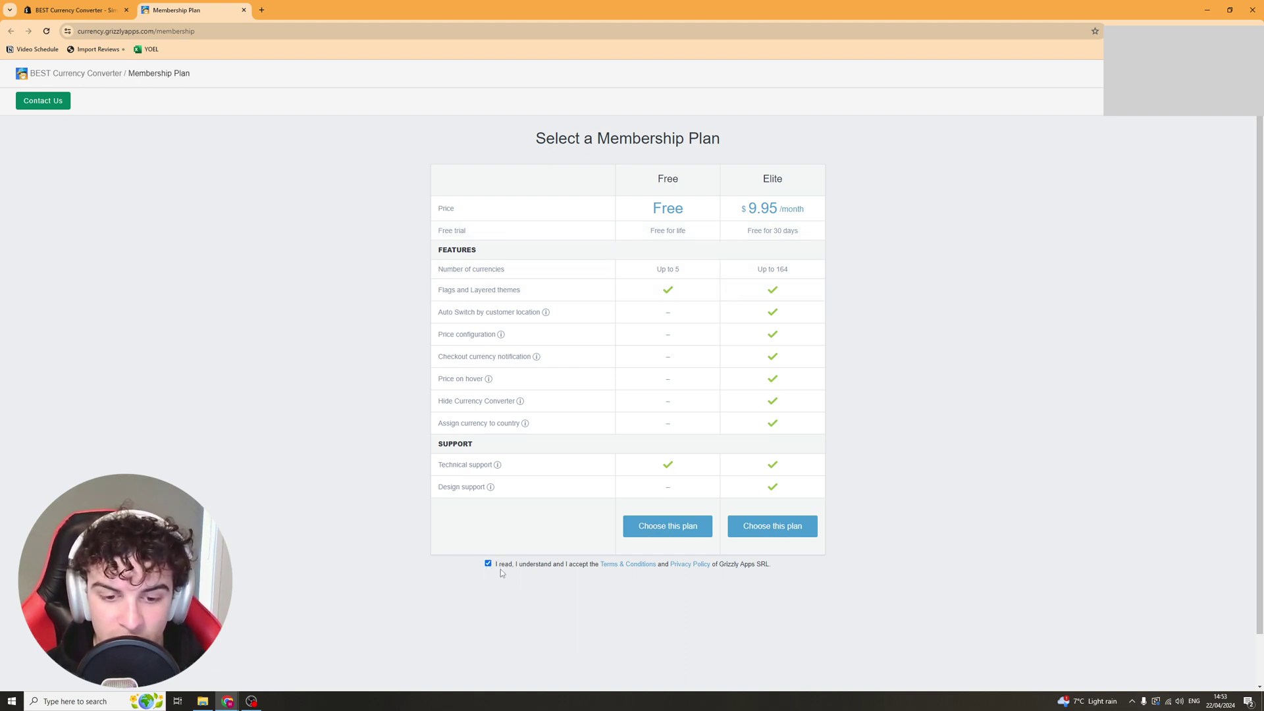
{"action": "left_click_drag", "start_coordinate": [501, 573], "coordinate": [726, 570]}
{"action": "left_click", "coordinate": [774, 573]}
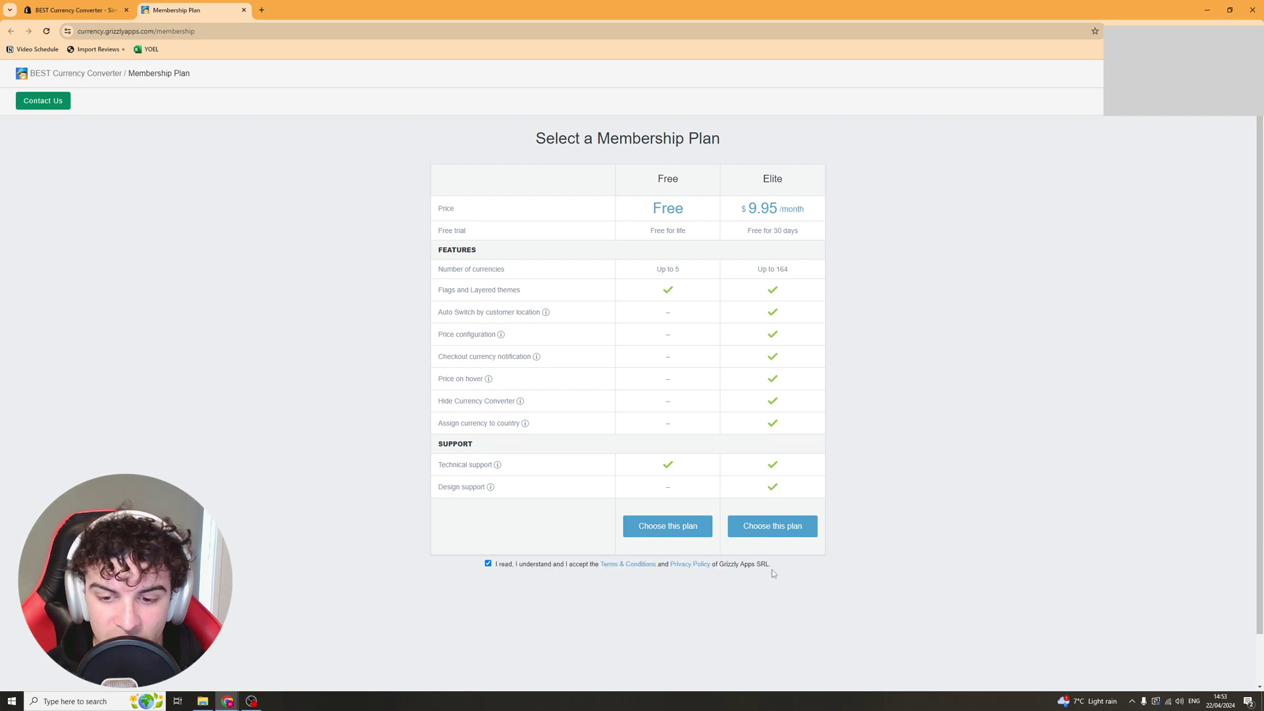
{"action": "left_click", "coordinate": [797, 531]}
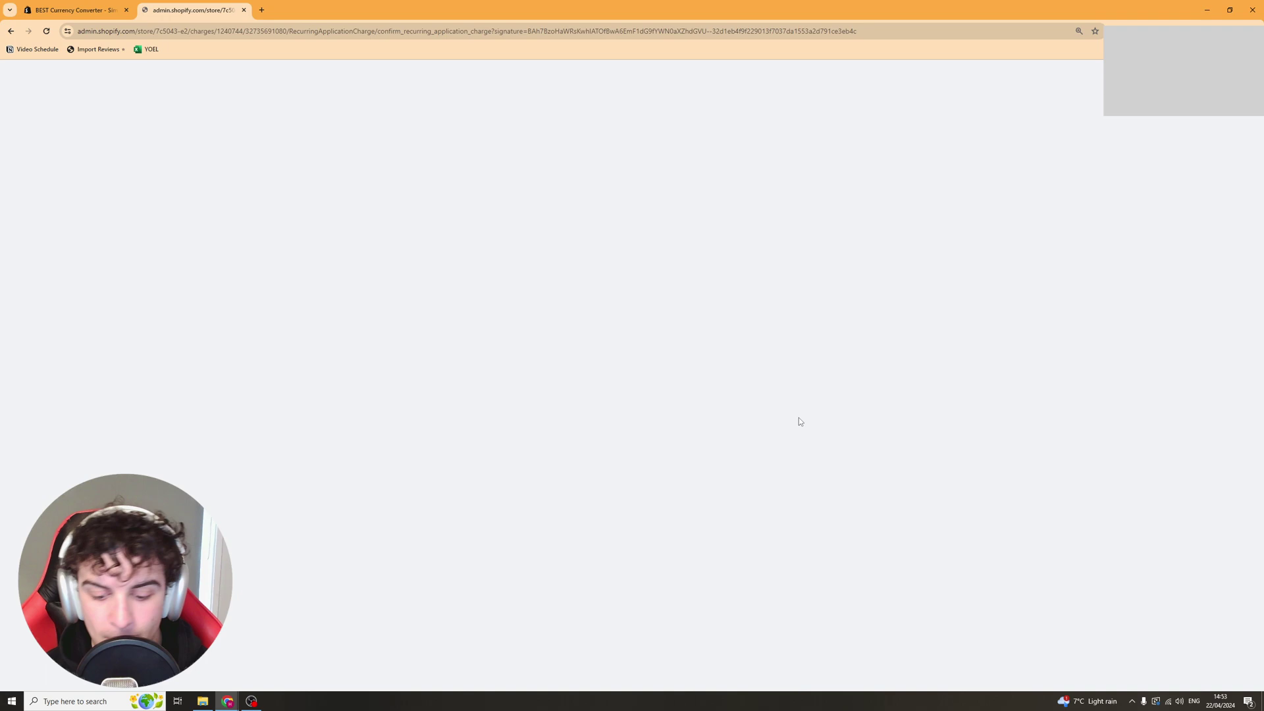
Step: Approve the $9.95/month Elite plan subscription
{"action": "left_click", "coordinate": [884, 299]}
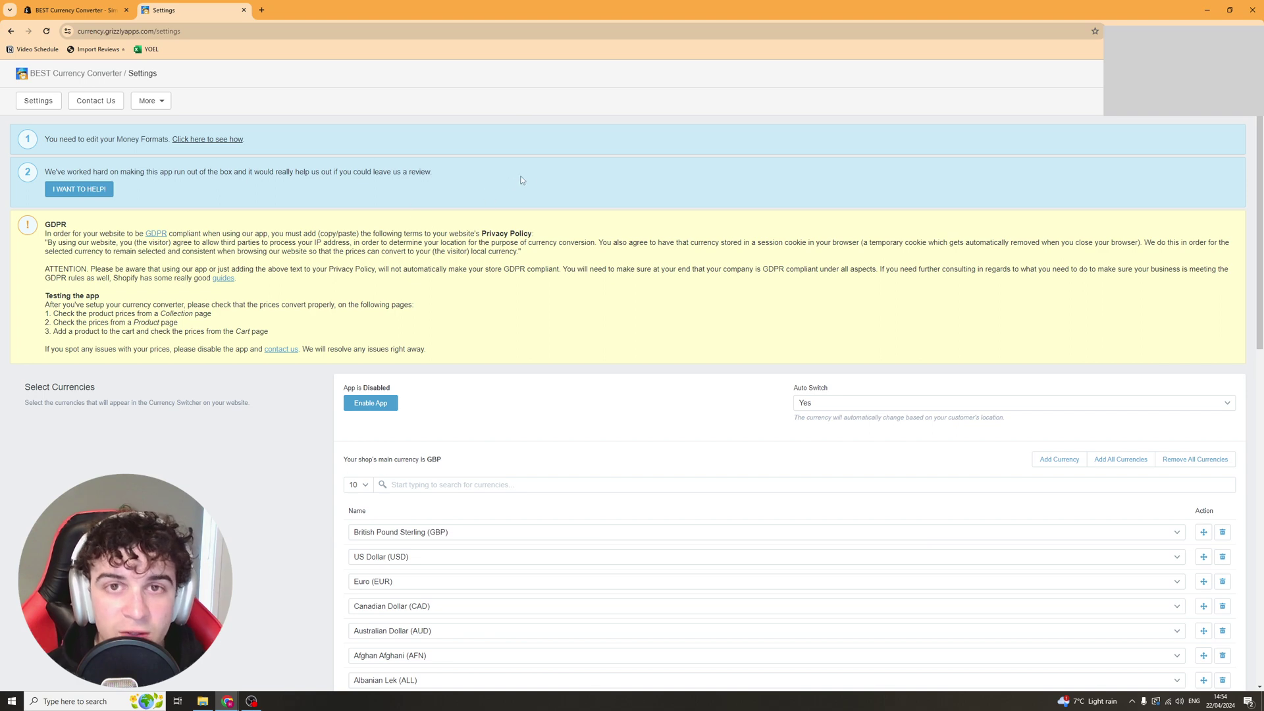
{"action": "scroll", "coordinate": [297, 297], "scroll_direction": "down", "scroll_amount": 3}
{"action": "scroll", "coordinate": [231, 358], "scroll_direction": "up", "scroll_amount": 3}
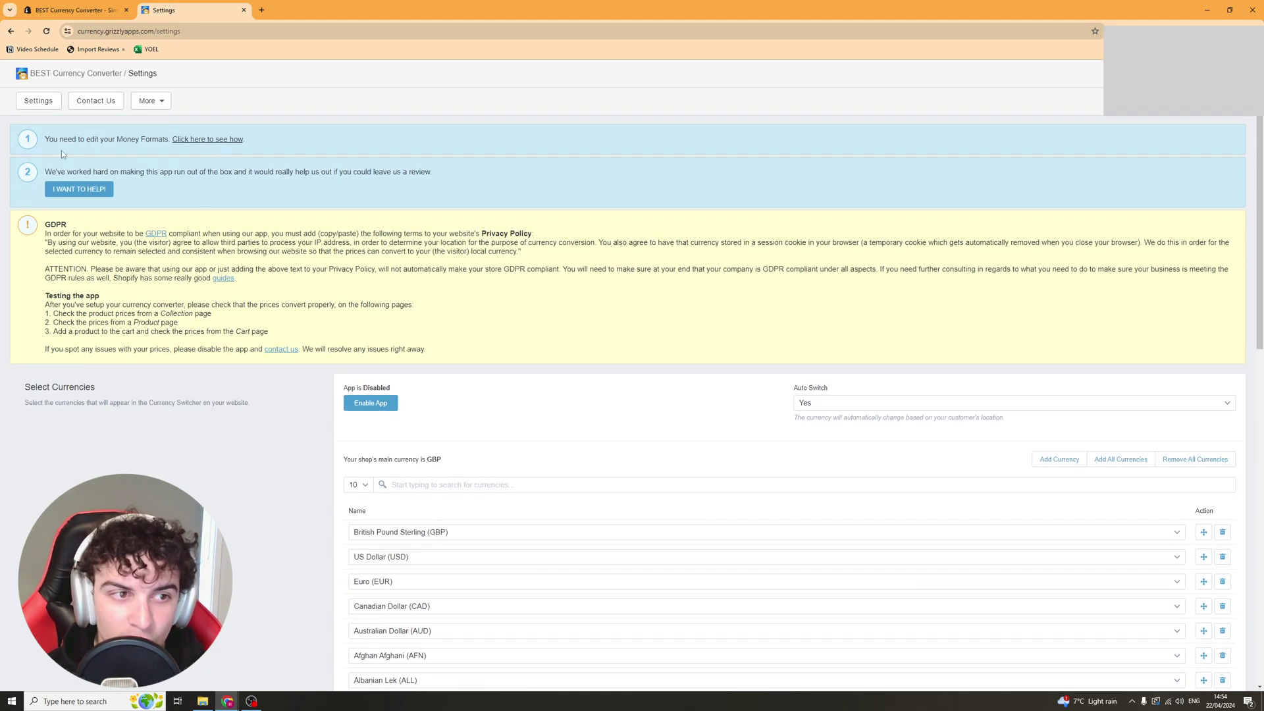
Step: Open the money-formats editing guide in a new tab and read through its steps
{"action": "right_click", "coordinate": [196, 139]}
{"action": "left_click", "coordinate": [224, 146]}
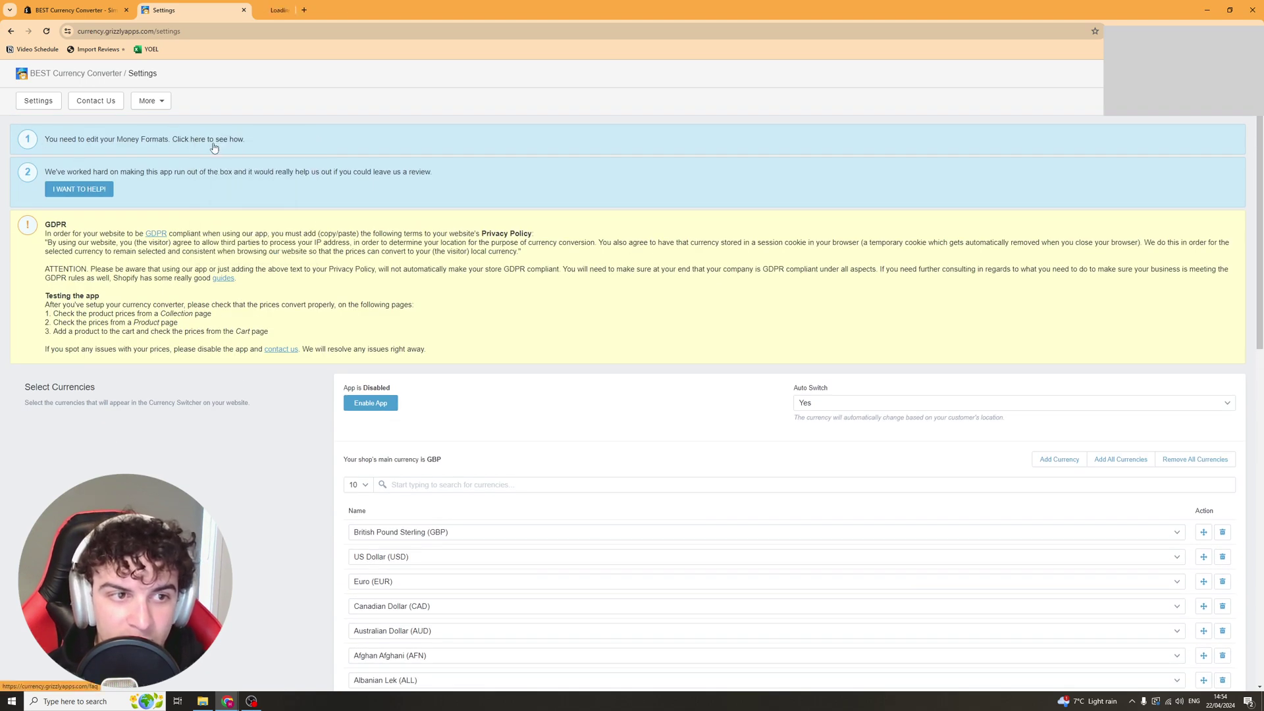
{"action": "left_click", "coordinate": [315, 10]}
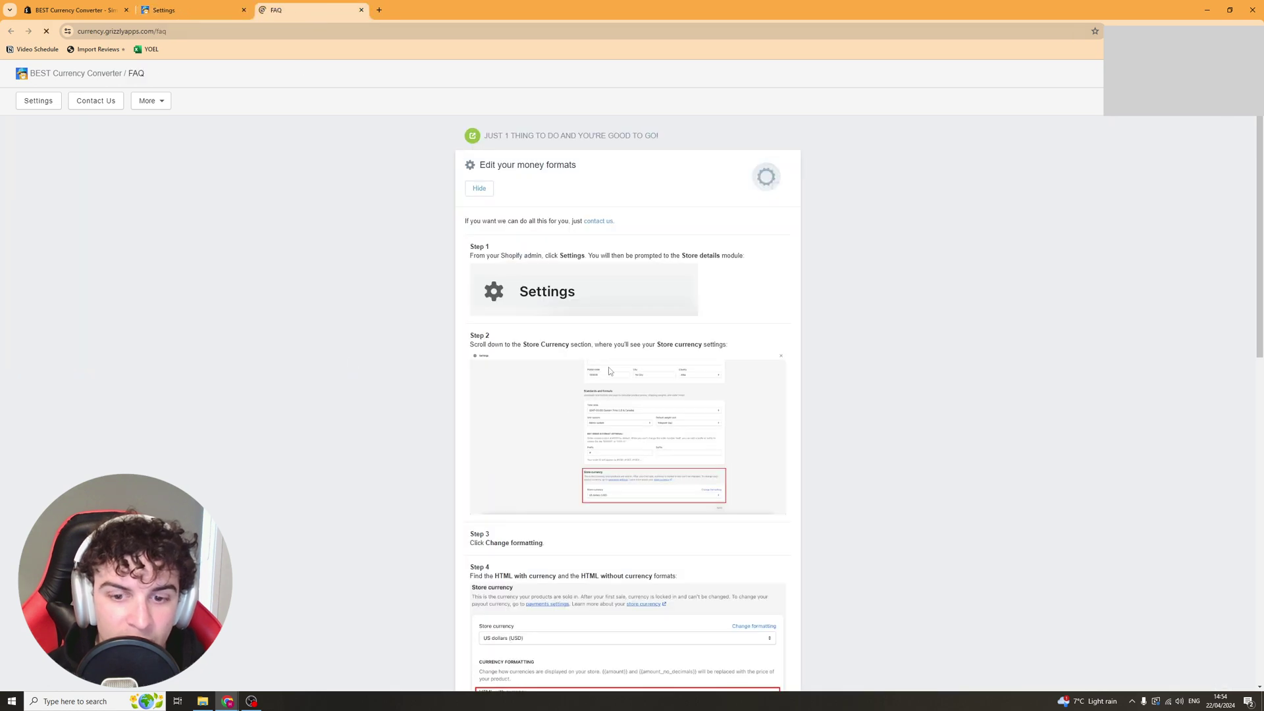
{"action": "scroll", "coordinate": [610, 371], "scroll_direction": "down", "scroll_amount": 8}
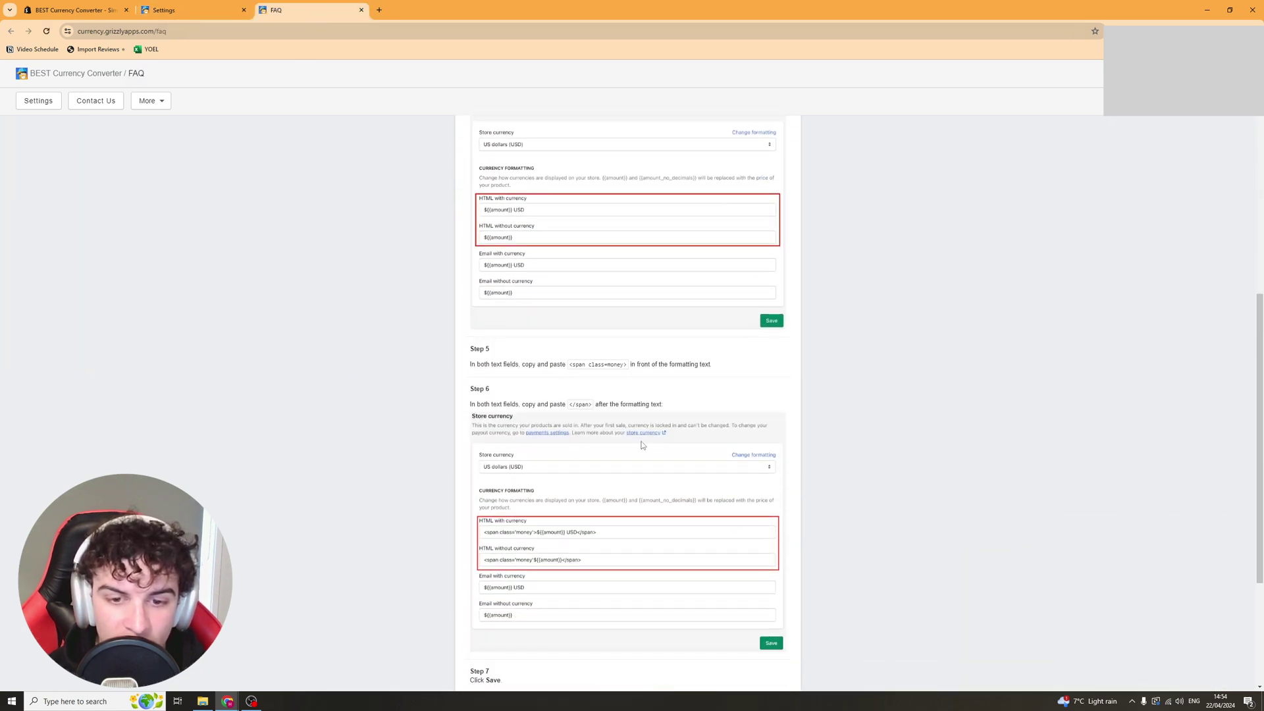
{"action": "scroll", "coordinate": [643, 446], "scroll_direction": "down", "scroll_amount": 2}
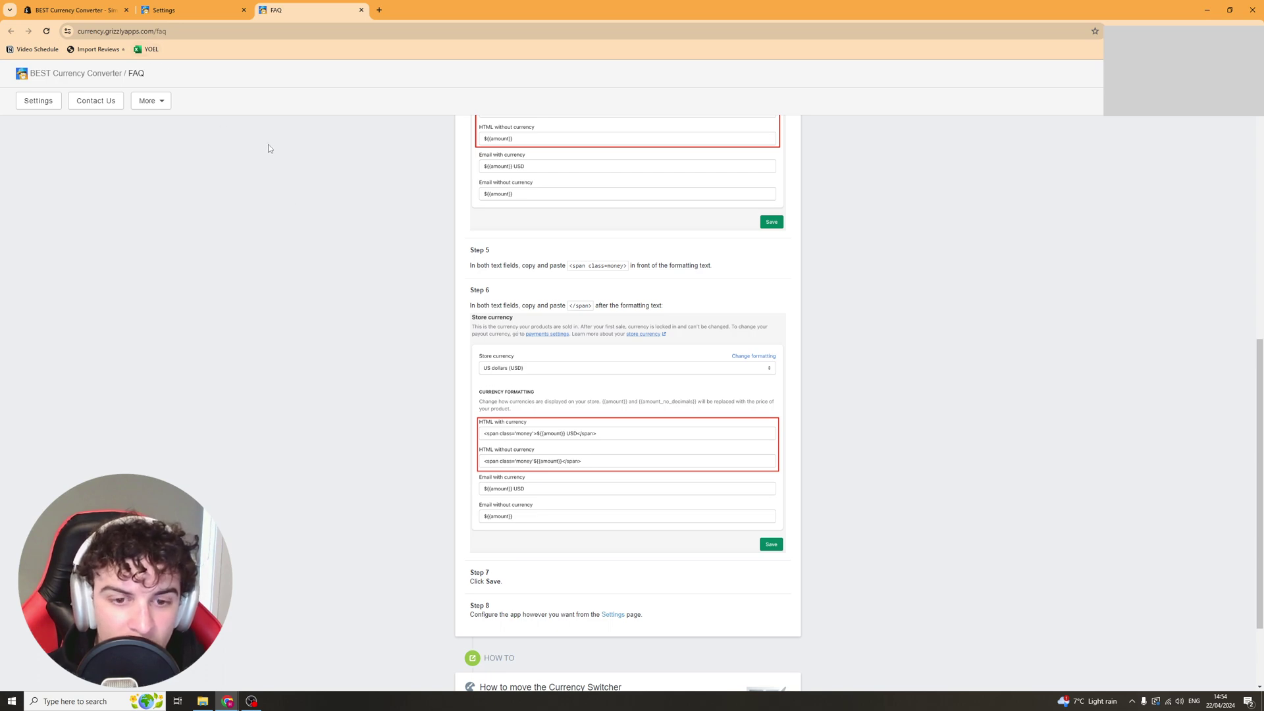
{"action": "scroll", "coordinate": [908, 319], "scroll_direction": "up", "scroll_amount": 9}
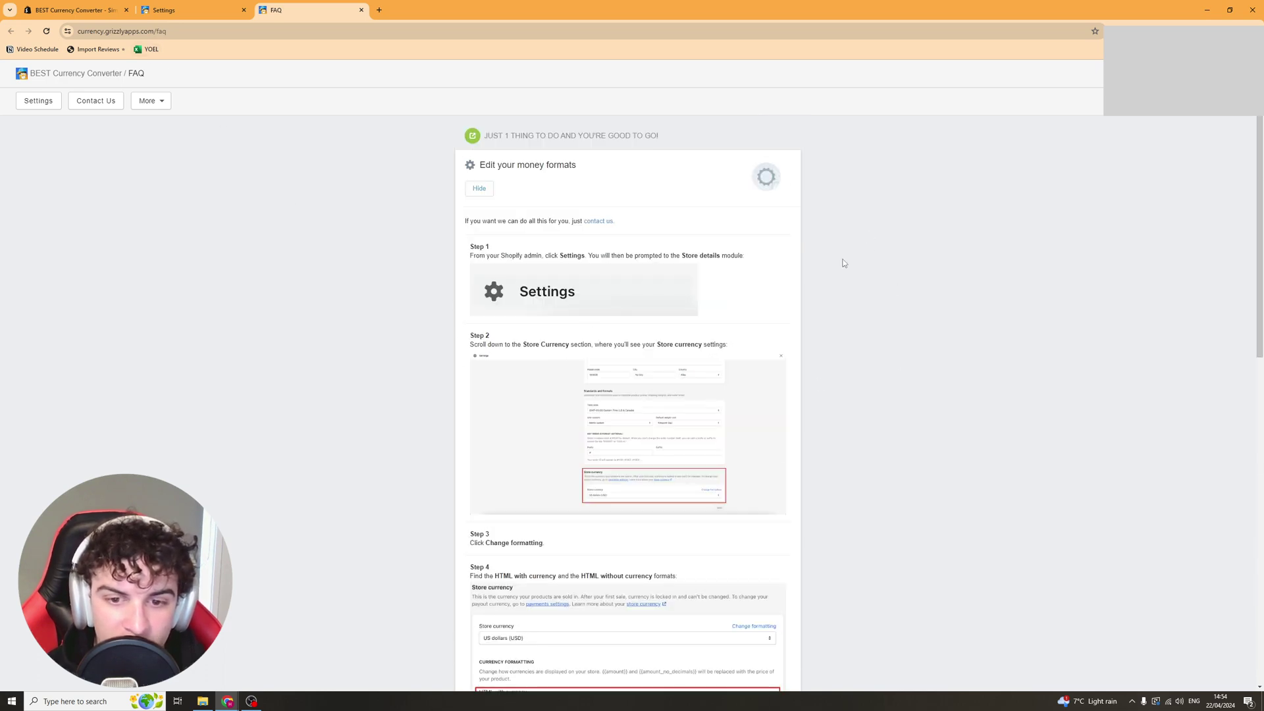
{"action": "left_click_drag", "start_coordinate": [656, 343], "coordinate": [728, 345]}
{"action": "left_click", "coordinate": [836, 310]}
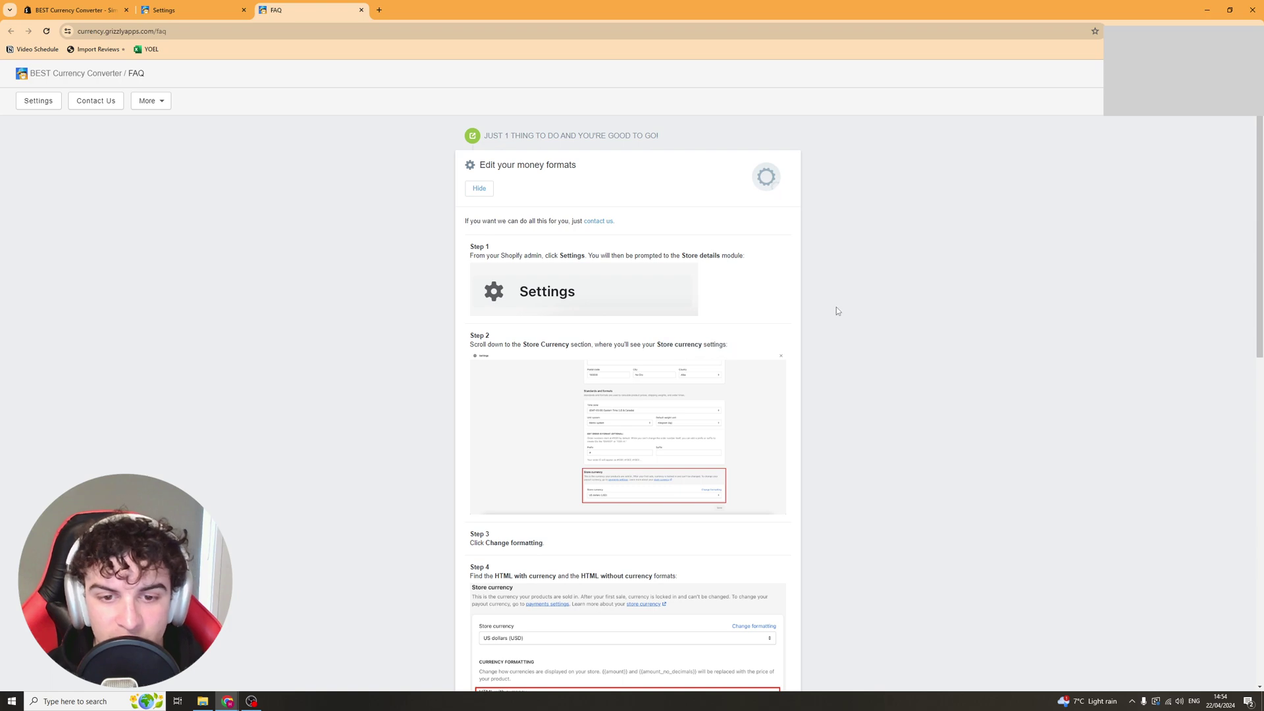
{"action": "scroll", "coordinate": [835, 310], "scroll_direction": "down", "scroll_amount": 4}
Step: Open Store details' Change currency formatting dialog showing the £{{amount}} GBP formats
{"action": "key", "text": "ctrl+shift+t"}
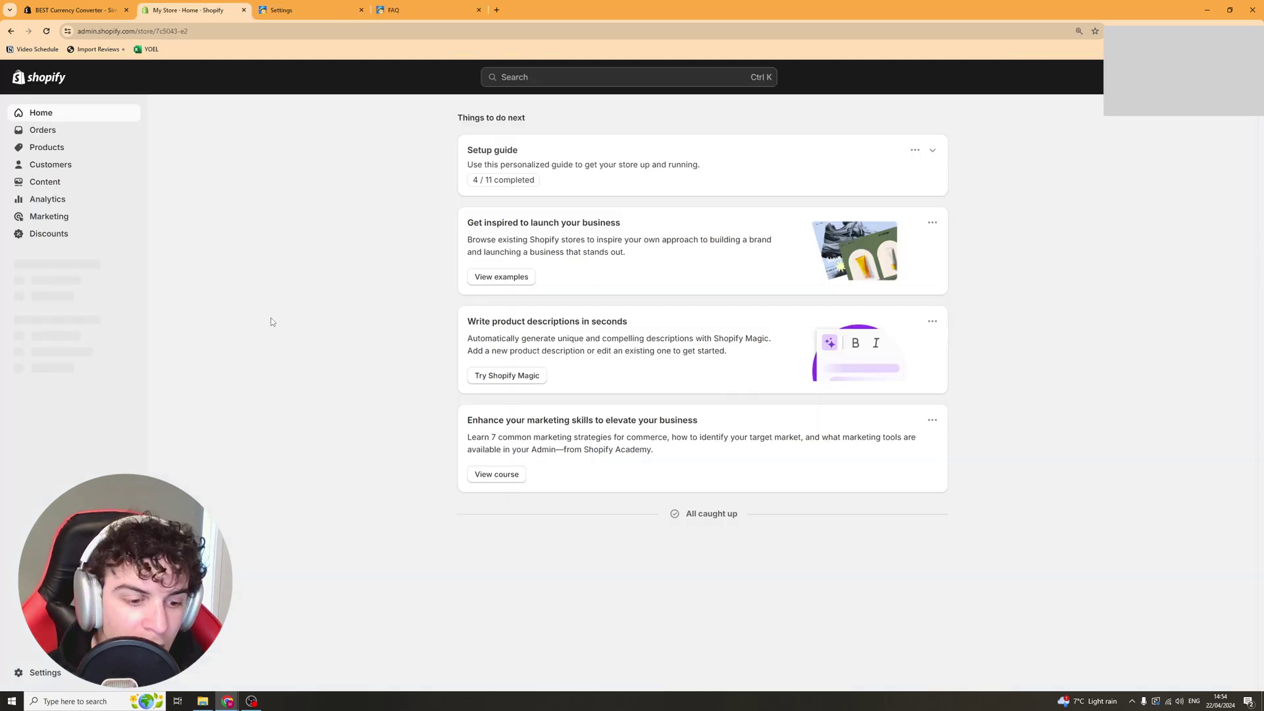
{"action": "left_click", "coordinate": [30, 675]}
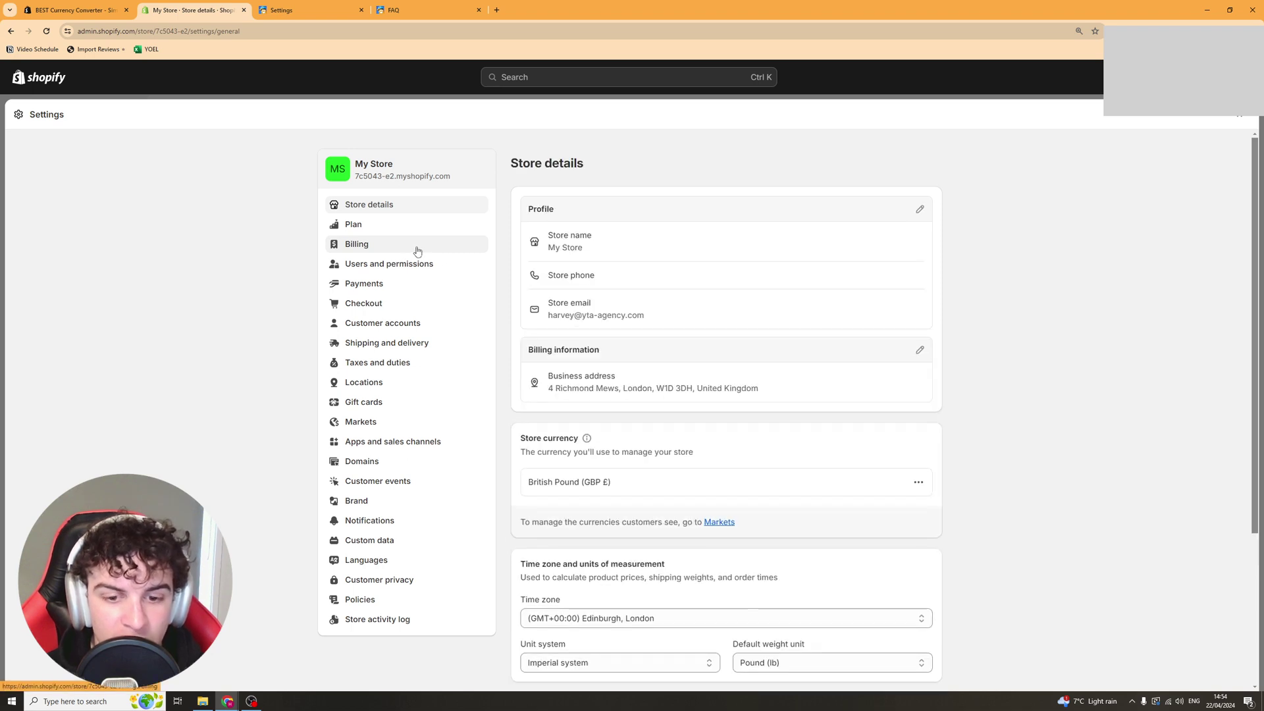
{"action": "scroll", "coordinate": [697, 449], "scroll_direction": "down", "scroll_amount": 3}
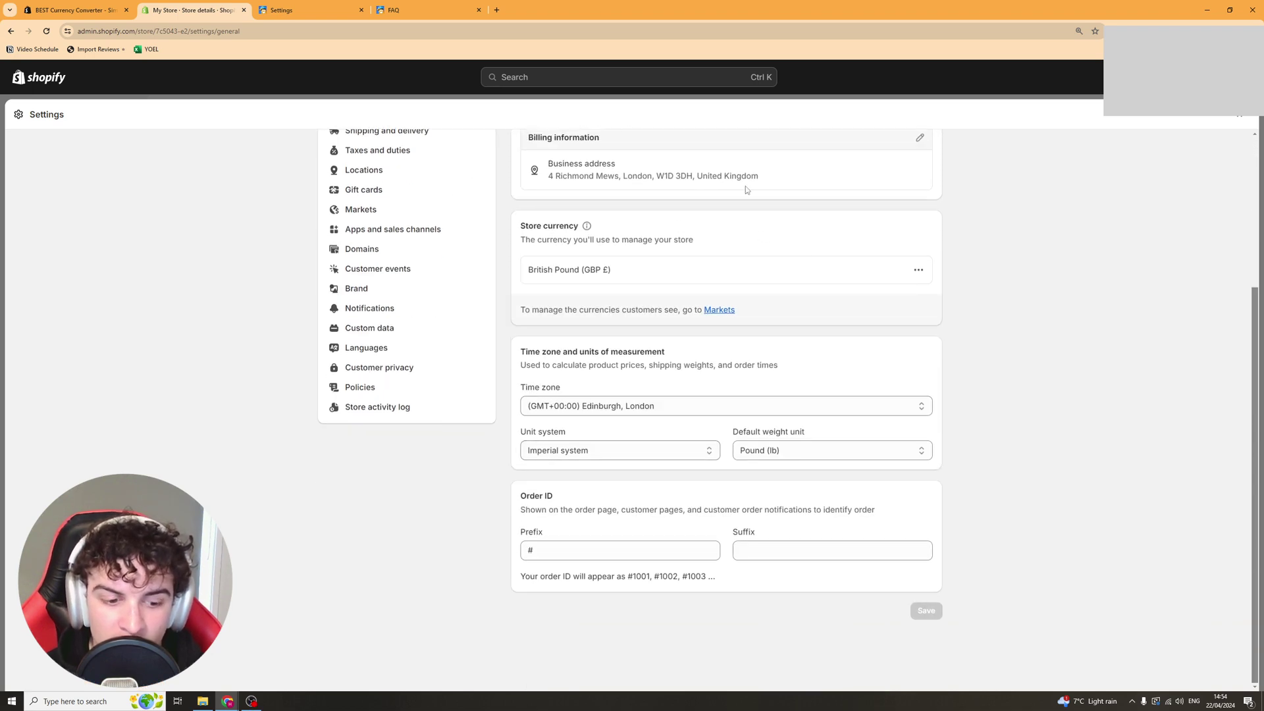
{"action": "left_click", "coordinate": [918, 270]}
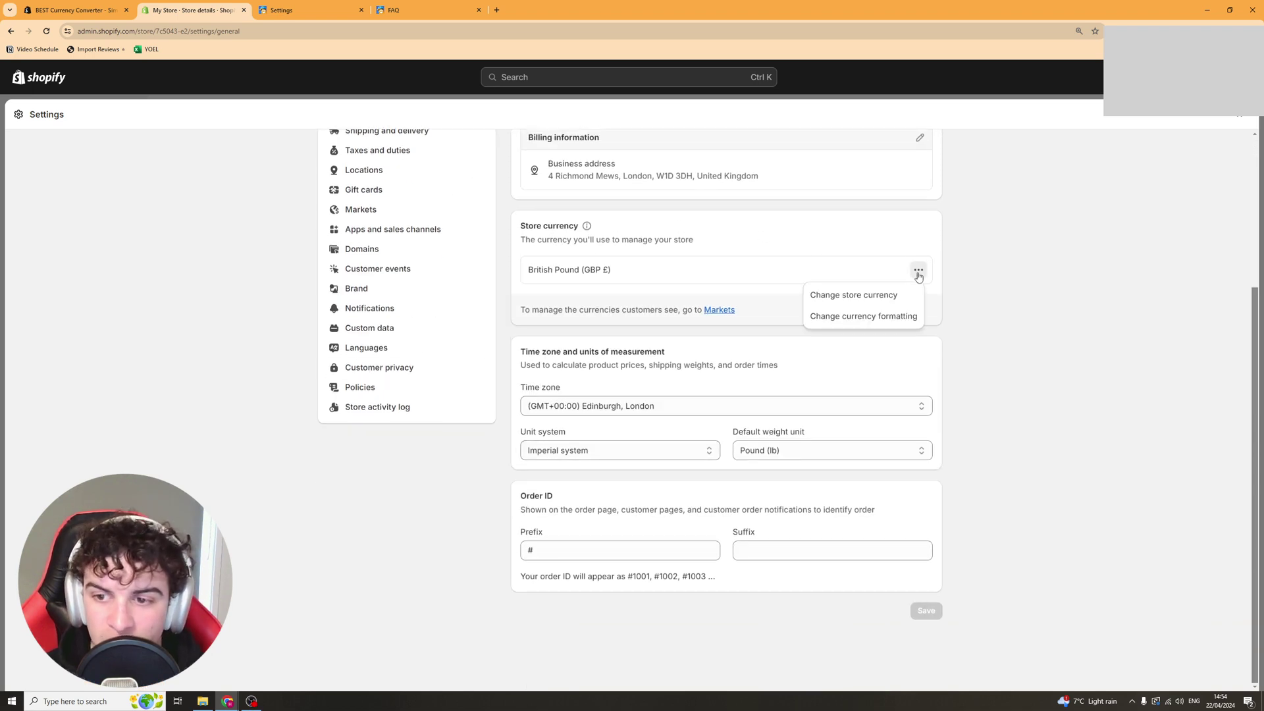
{"action": "left_click", "coordinate": [877, 319]}
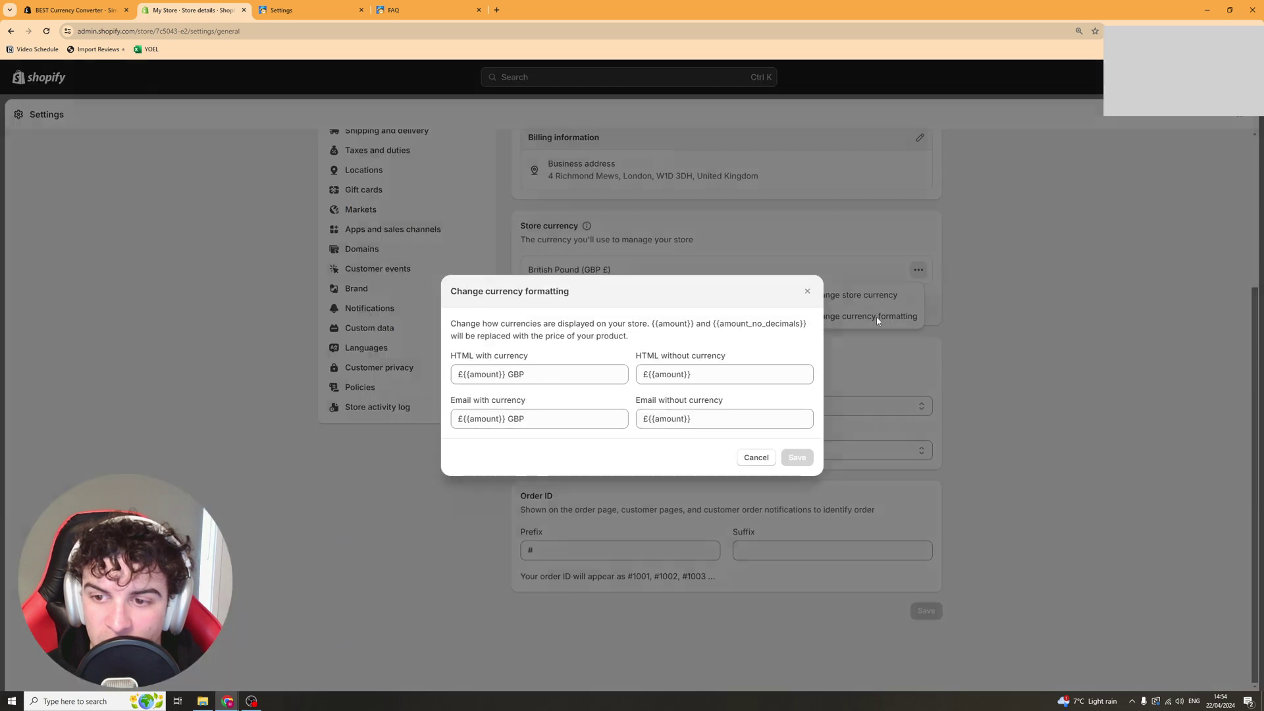
{"action": "left_click", "coordinate": [484, 413]}
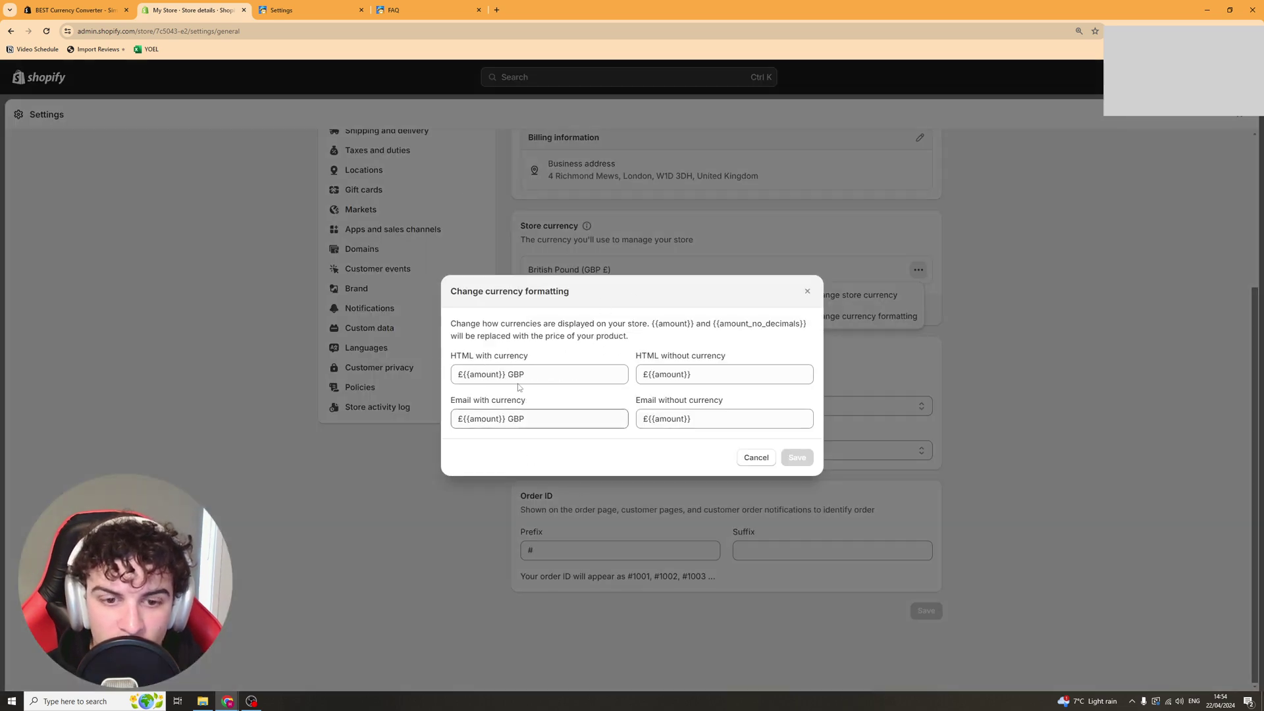
Step: Copy the <span class=money> snippet from the money-formats guide
{"action": "left_click", "coordinate": [417, 15]}
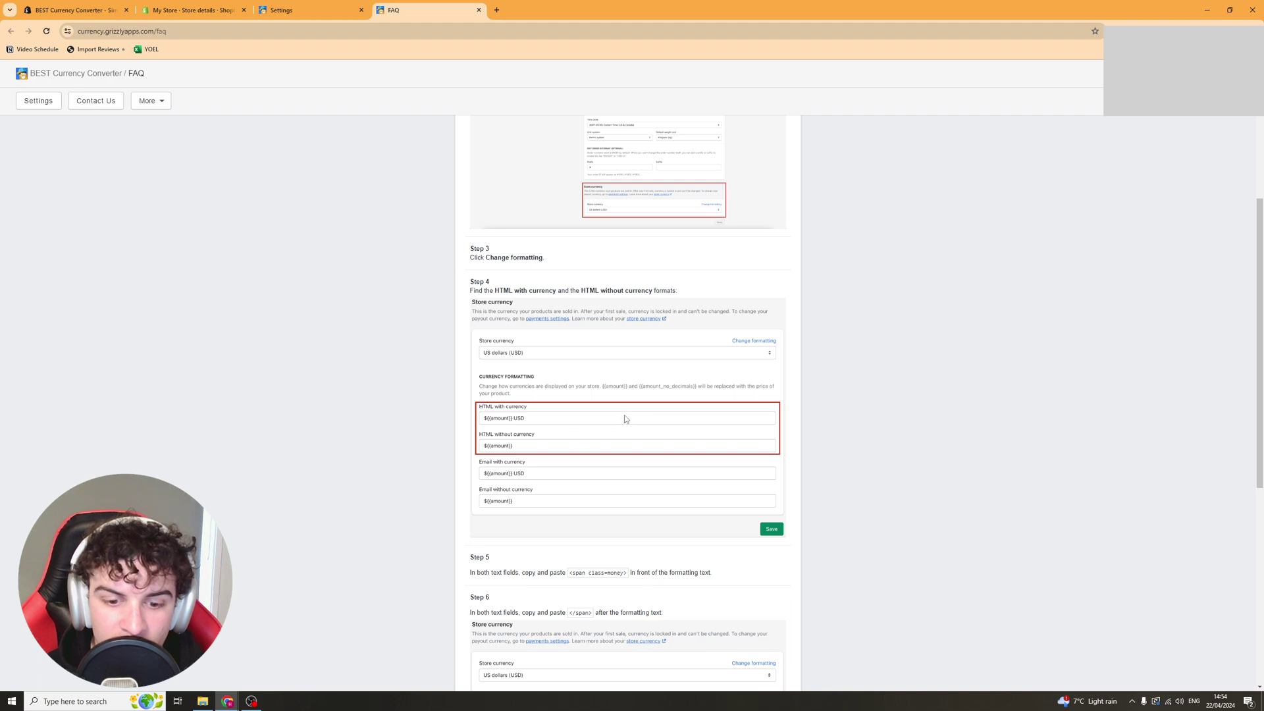
{"action": "scroll", "coordinate": [625, 419], "scroll_direction": "down", "scroll_amount": 3}
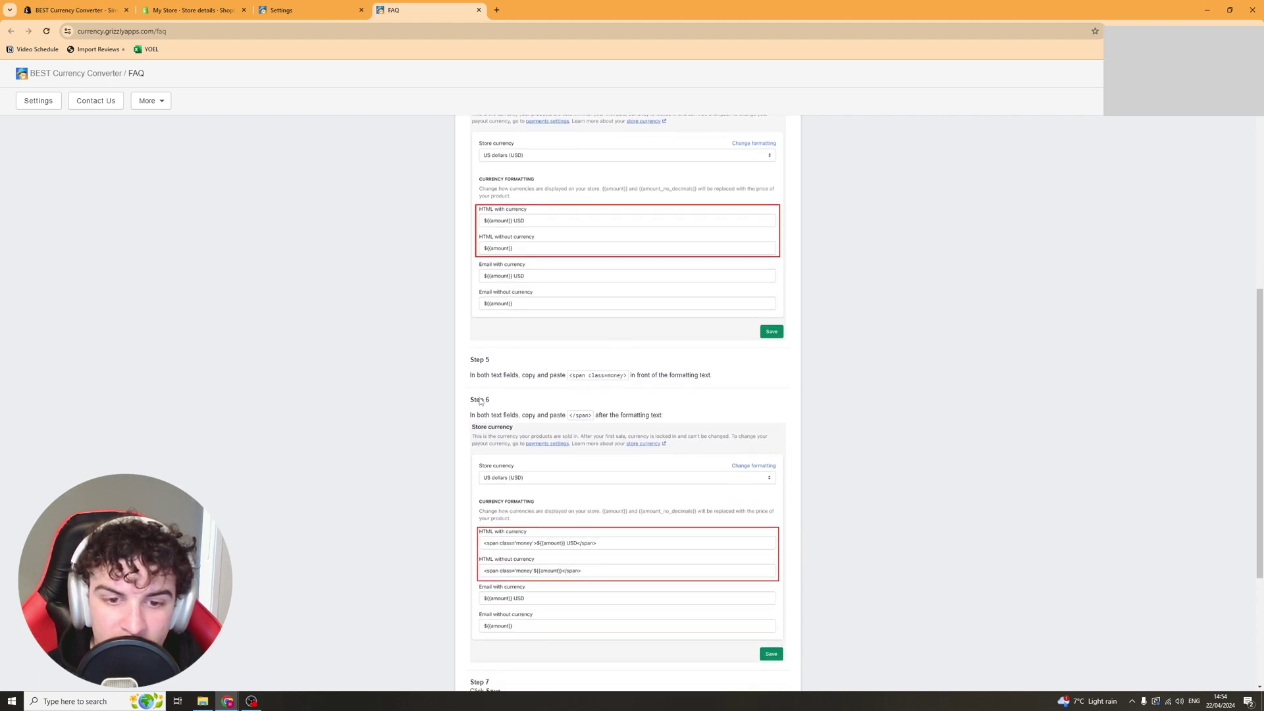
{"action": "scroll", "coordinate": [601, 415], "scroll_direction": "up", "scroll_amount": 1}
{"action": "key", "text": "ctrl+plus"}
{"action": "key", "text": "ctrl+plus"}
{"action": "key", "text": "ctrl+plus"}
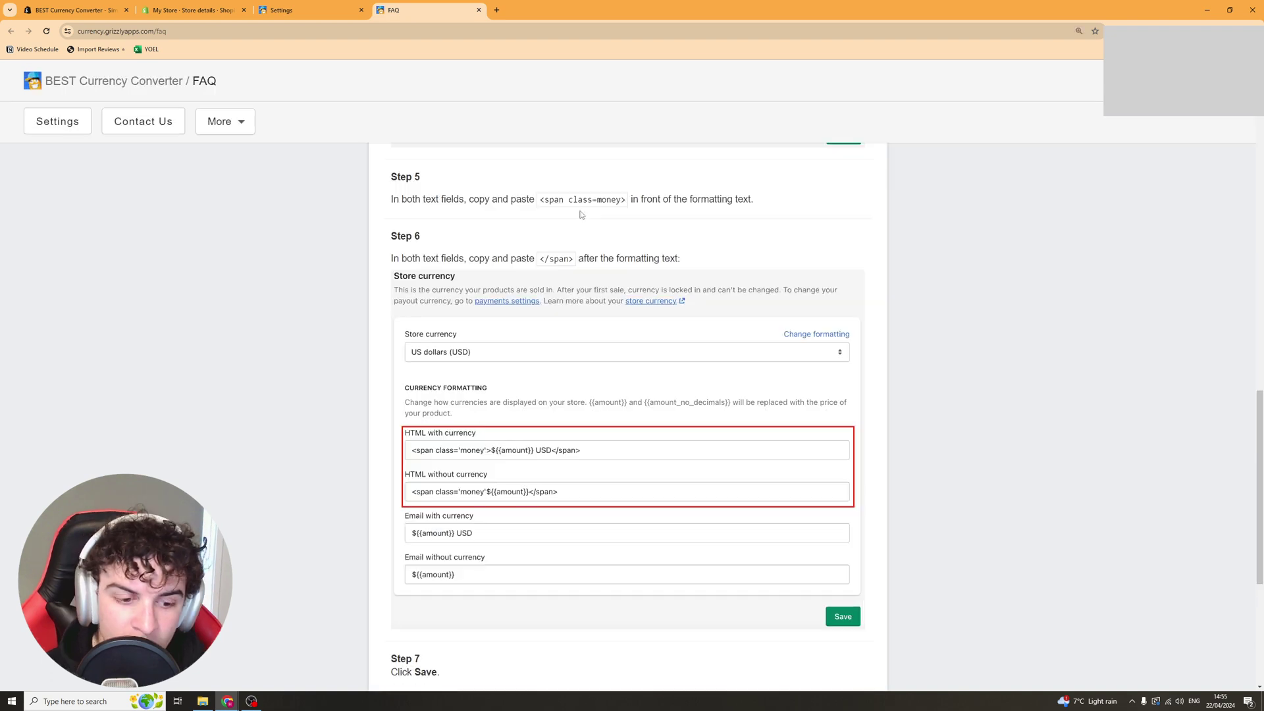
{"action": "left_click_drag", "start_coordinate": [538, 203], "coordinate": [627, 207]}
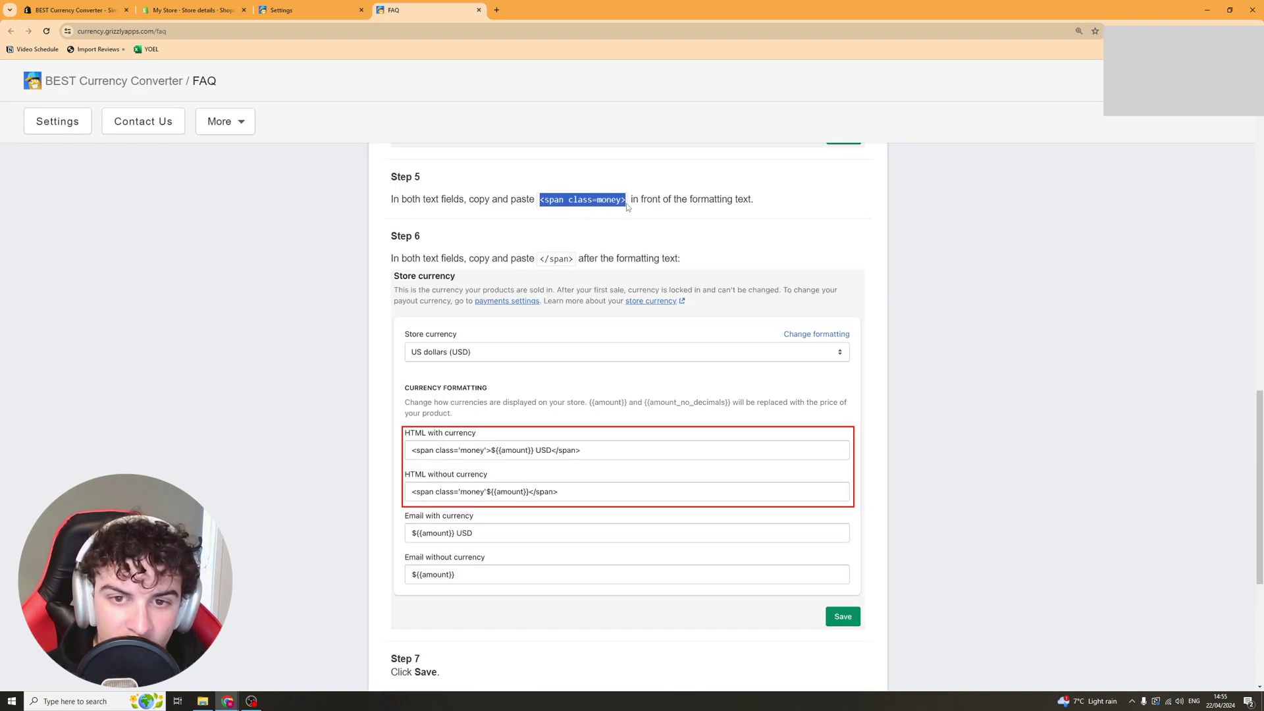
{"action": "right_click", "coordinate": [601, 204]}
{"action": "left_click", "coordinate": [600, 208]}
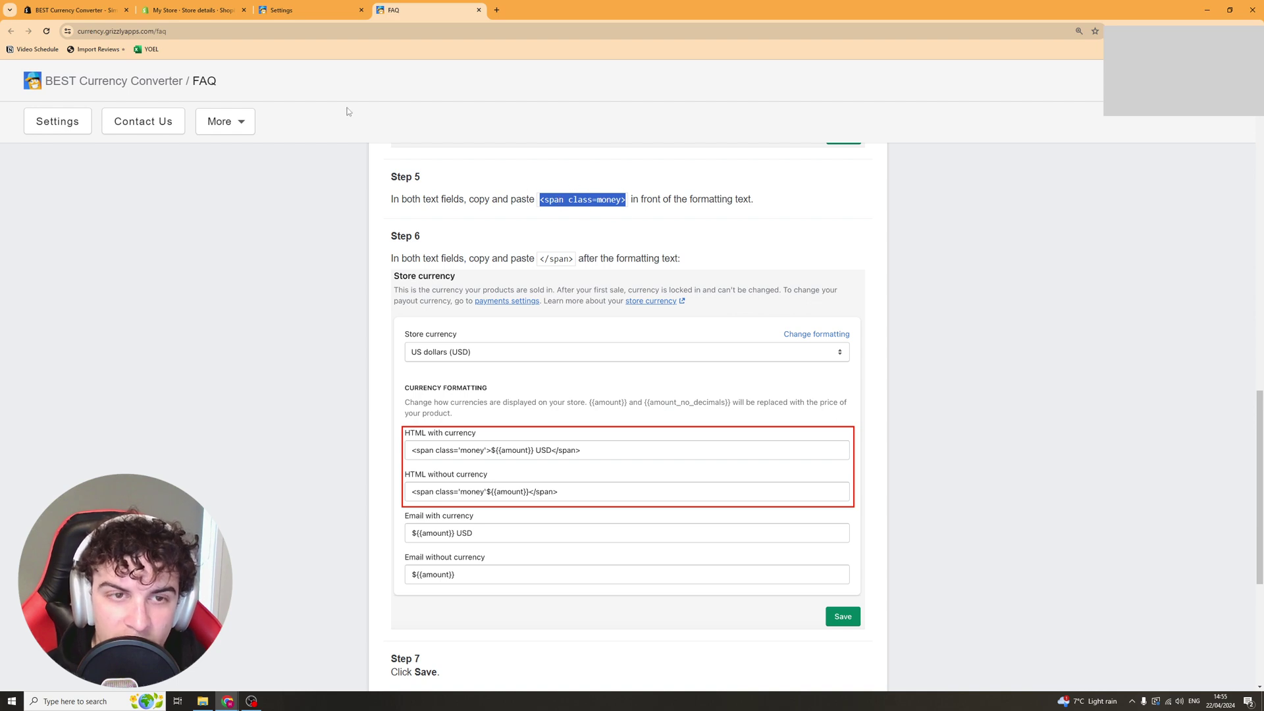
Step: Insert <span class=money> before both HTML price formats
{"action": "left_click", "coordinate": [191, 10]}
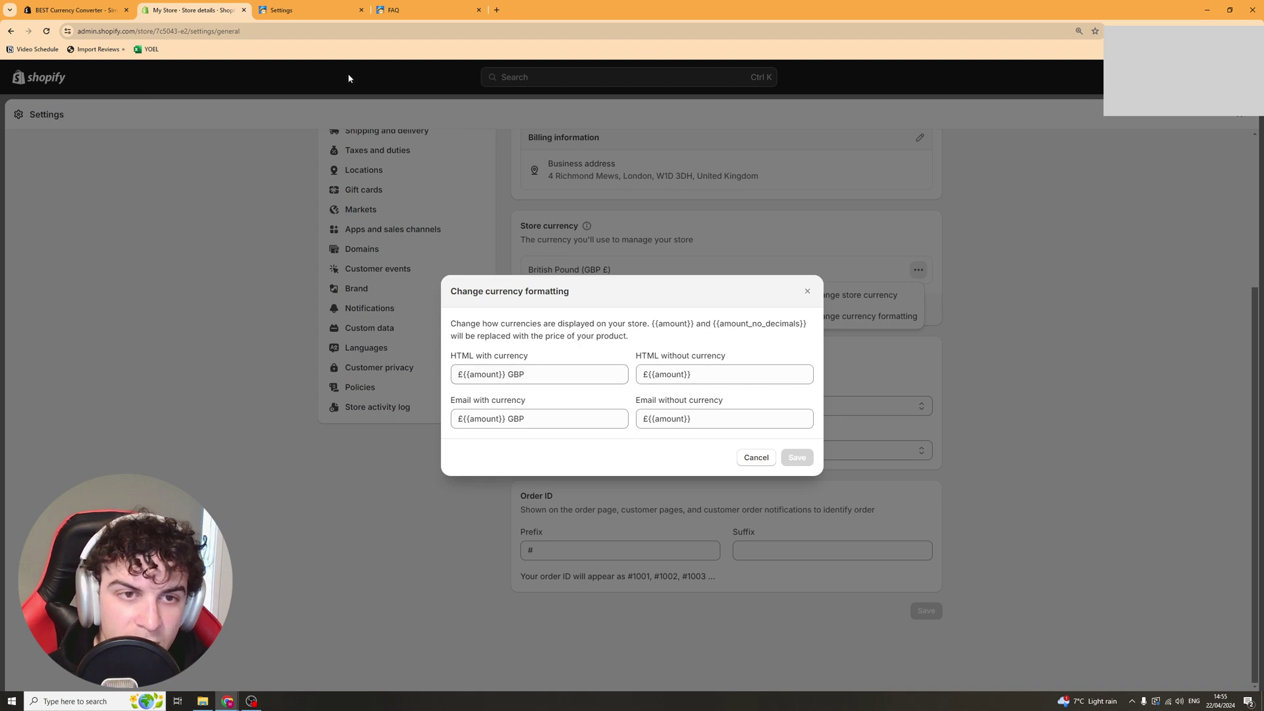
{"action": "left_click", "coordinate": [408, 11]}
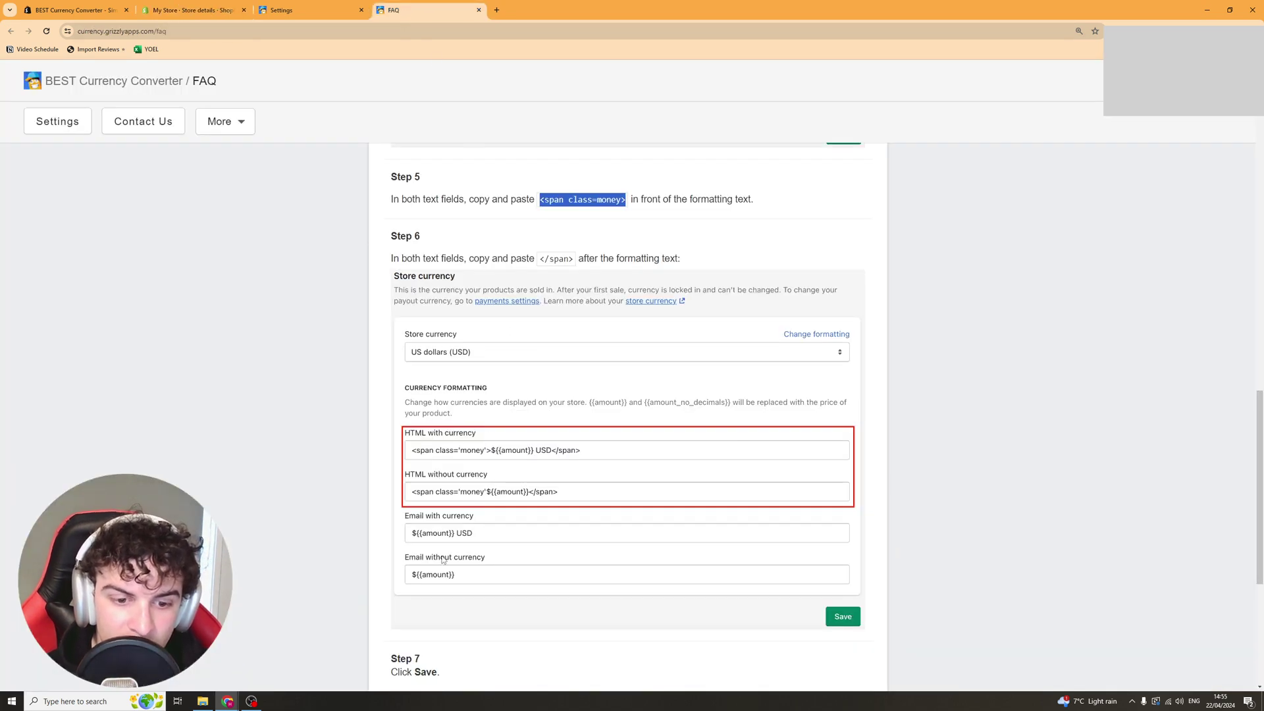
{"action": "left_click", "coordinate": [209, 12]}
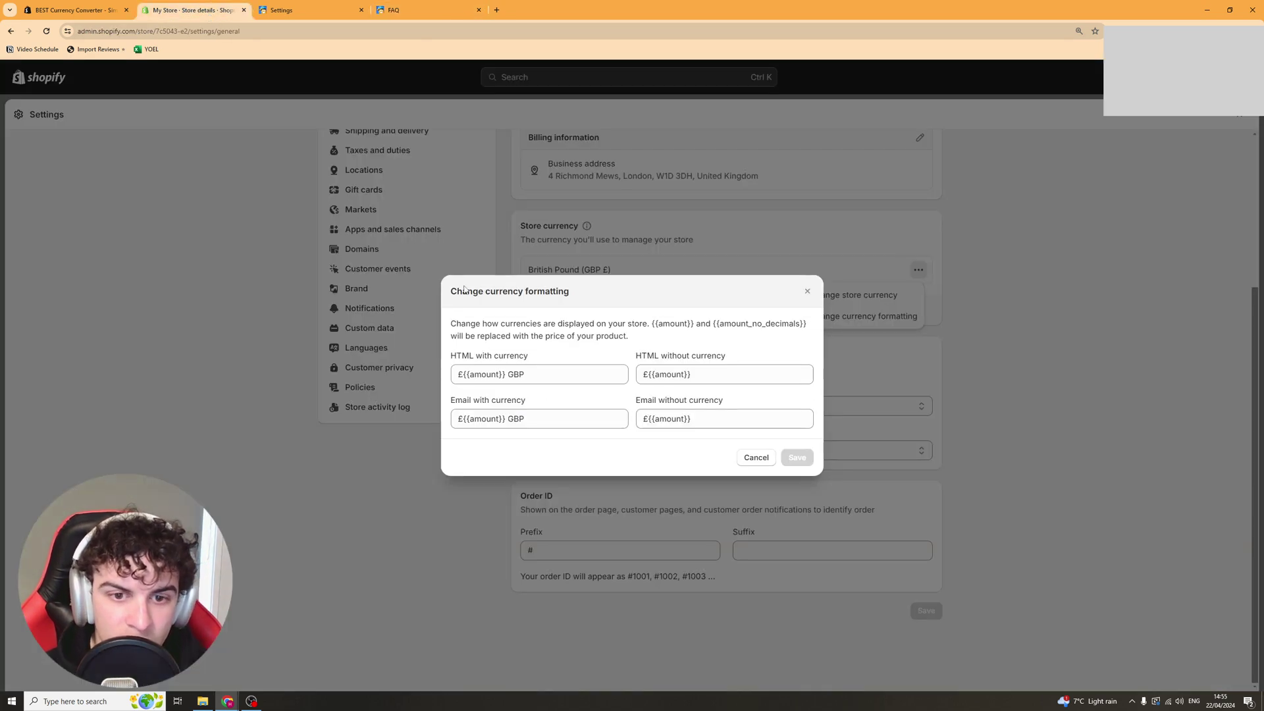
{"action": "left_click", "coordinate": [452, 374]}
{"action": "key", "text": "ctrl+v"}
{"action": "left_click", "coordinate": [650, 374]}
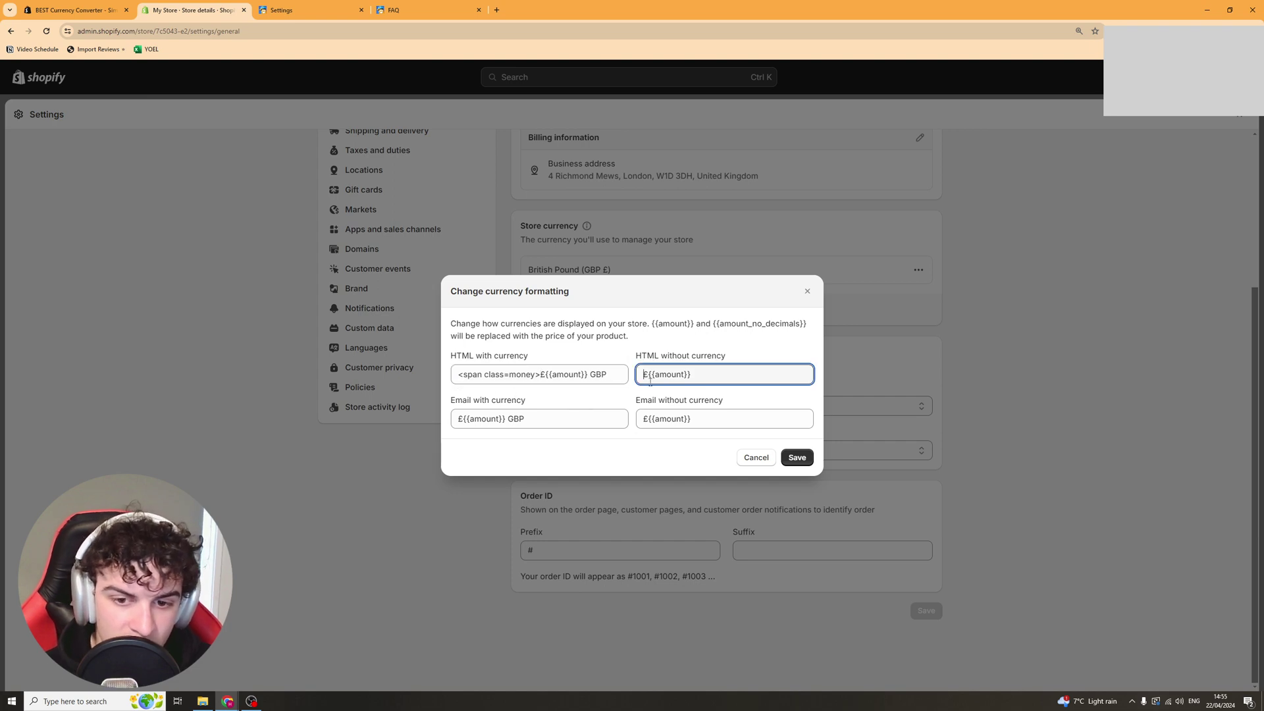
{"action": "key", "text": "ctrl+v"}
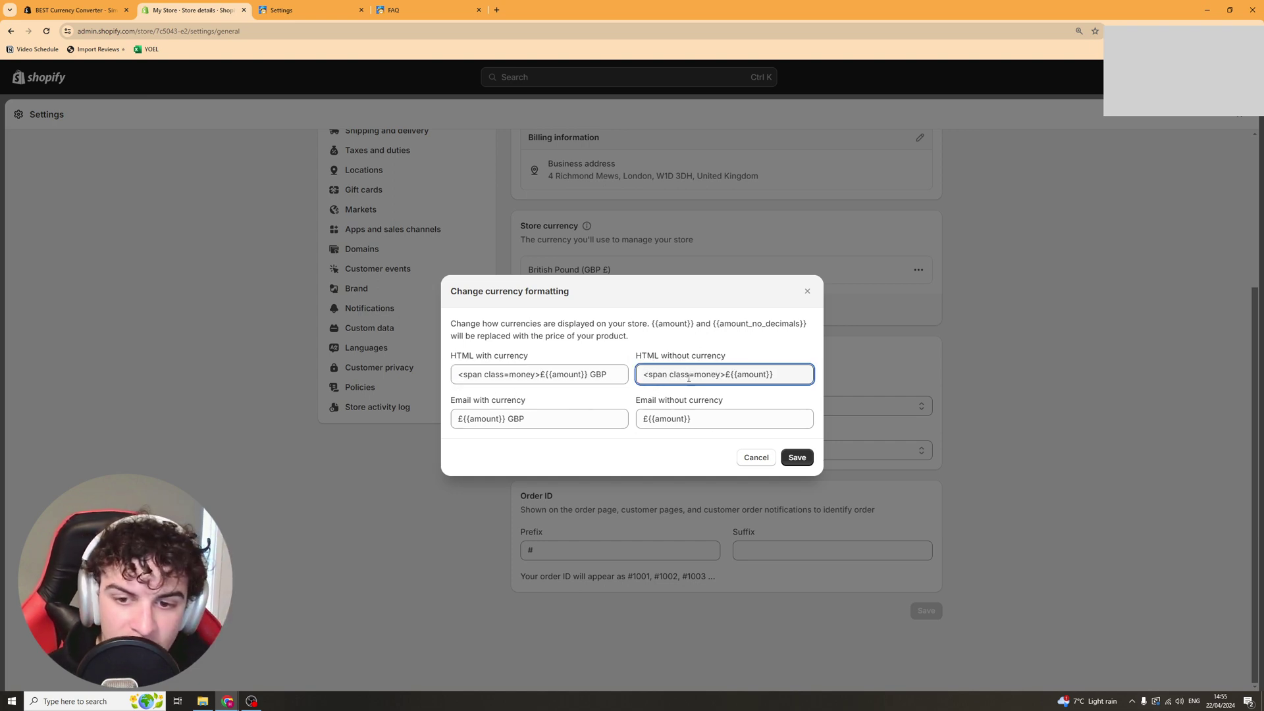
Step: Append the closing </span> tag to both HTML formats and save the currency formatting
{"action": "left_click", "coordinate": [424, 9]}
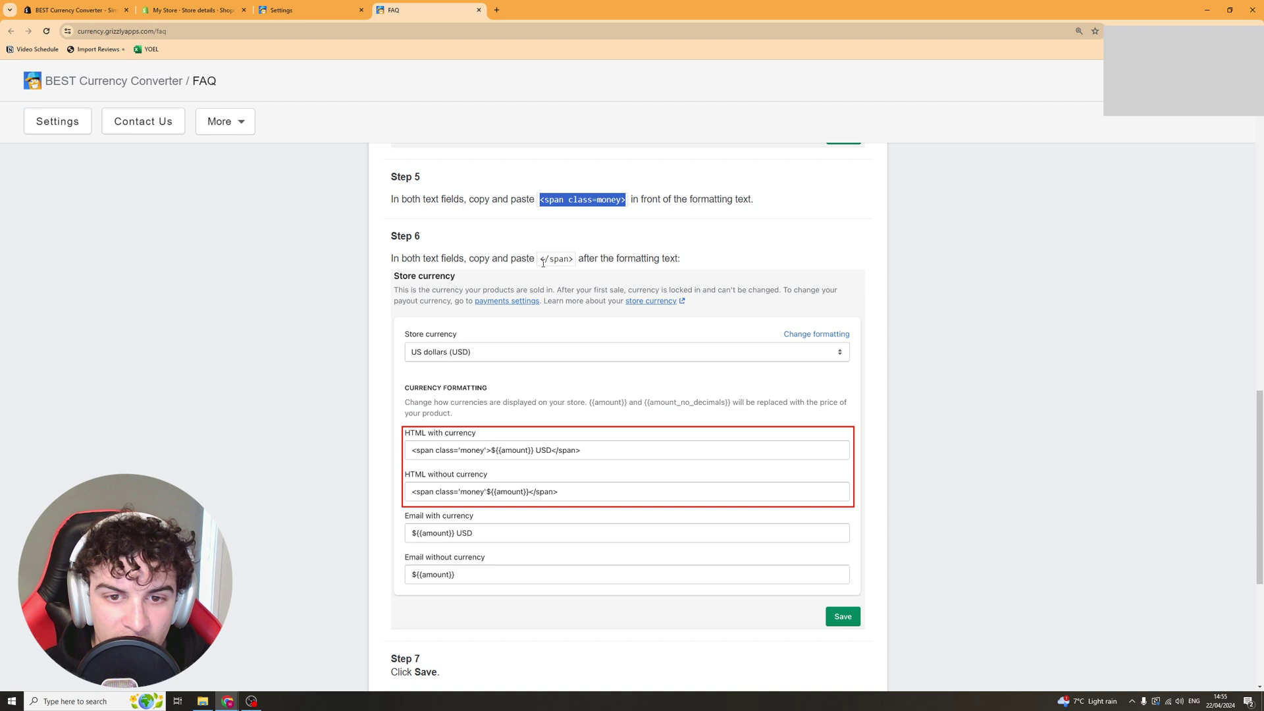
{"action": "left_click_drag", "start_coordinate": [541, 259], "coordinate": [577, 261]}
{"action": "key", "text": "ctrl+c"}
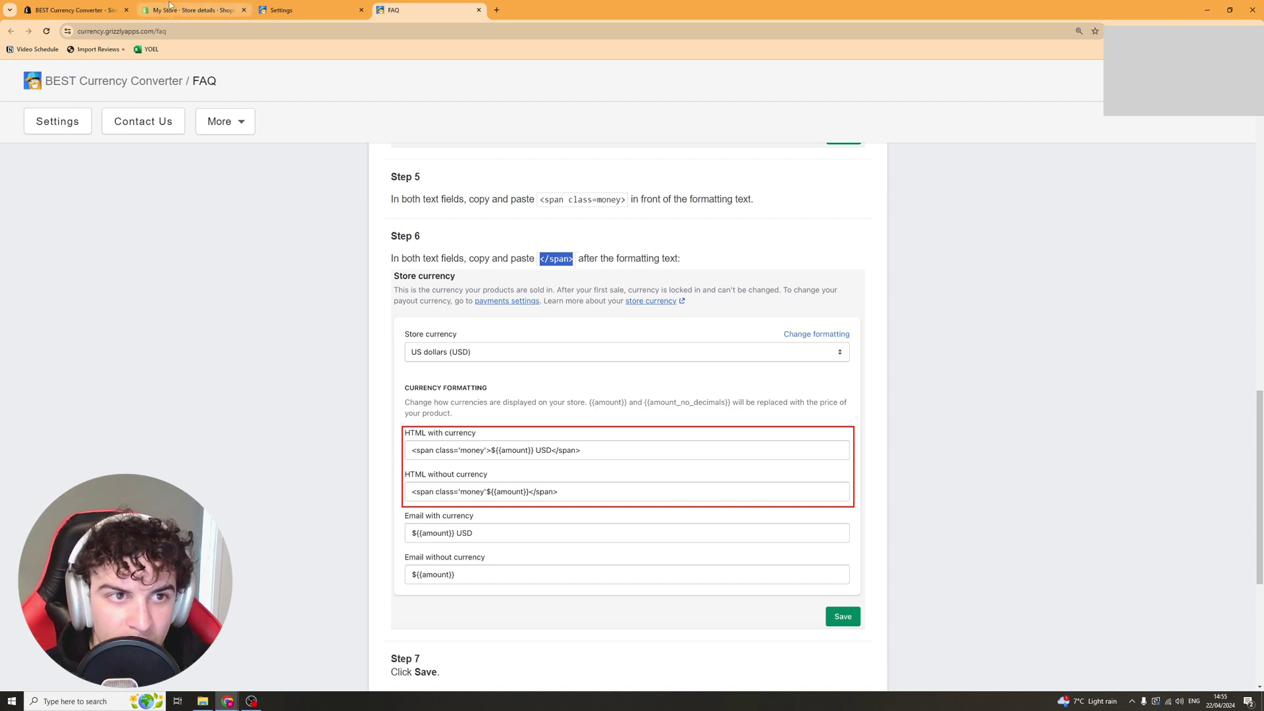
{"action": "left_click", "coordinate": [195, 10]}
{"action": "left_click", "coordinate": [615, 374]}
{"action": "key", "text": "ctrl+v"}
{"action": "left_click", "coordinate": [799, 375]}
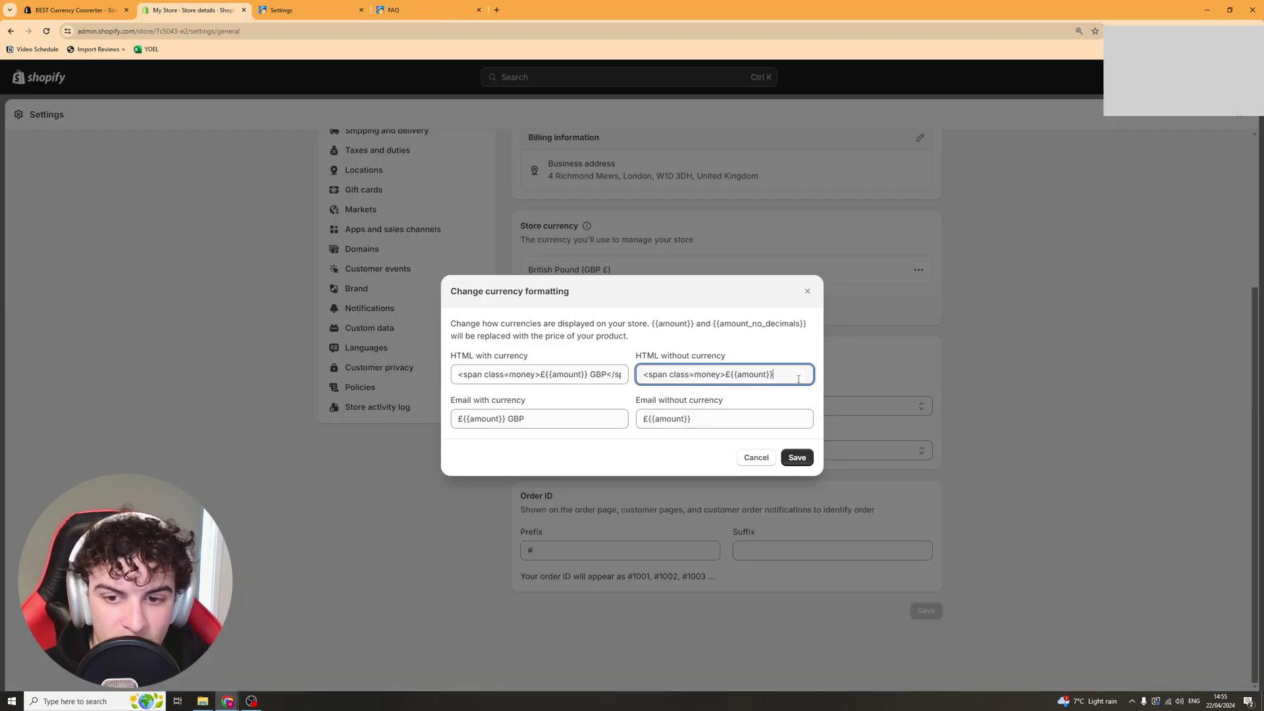
{"action": "key", "text": "ctrl+v"}
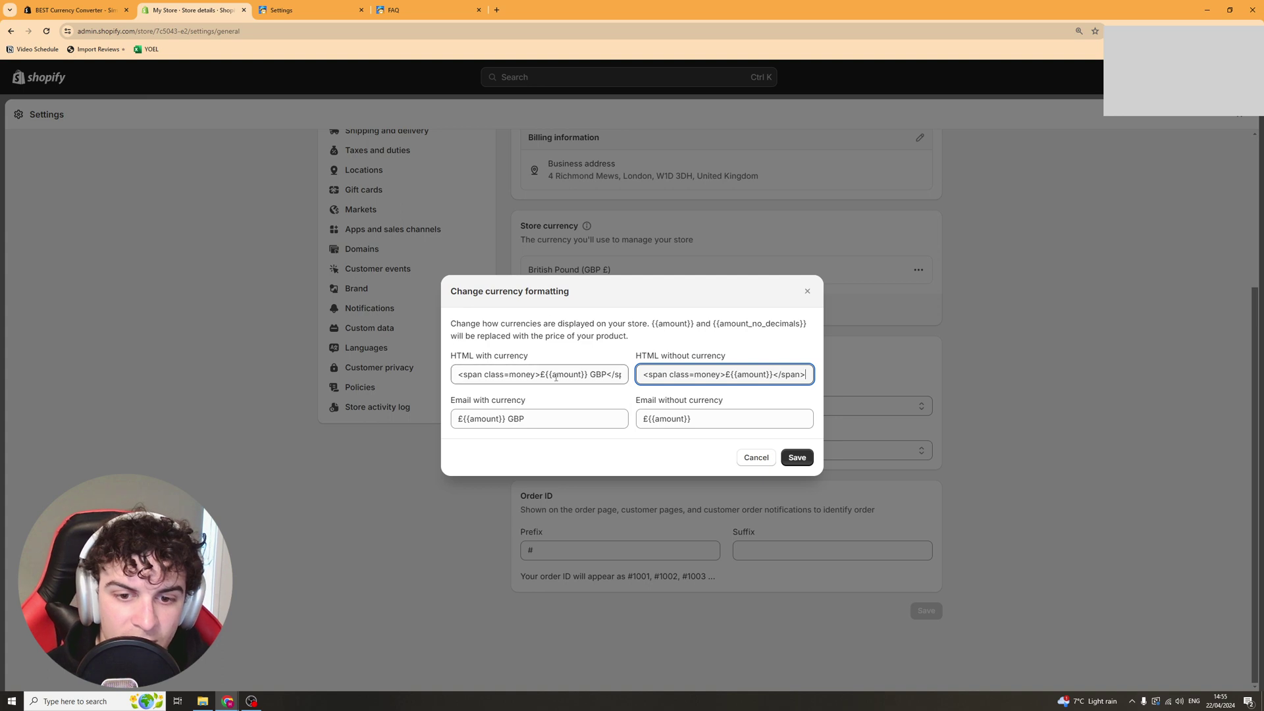
{"action": "left_click", "coordinate": [795, 457]}
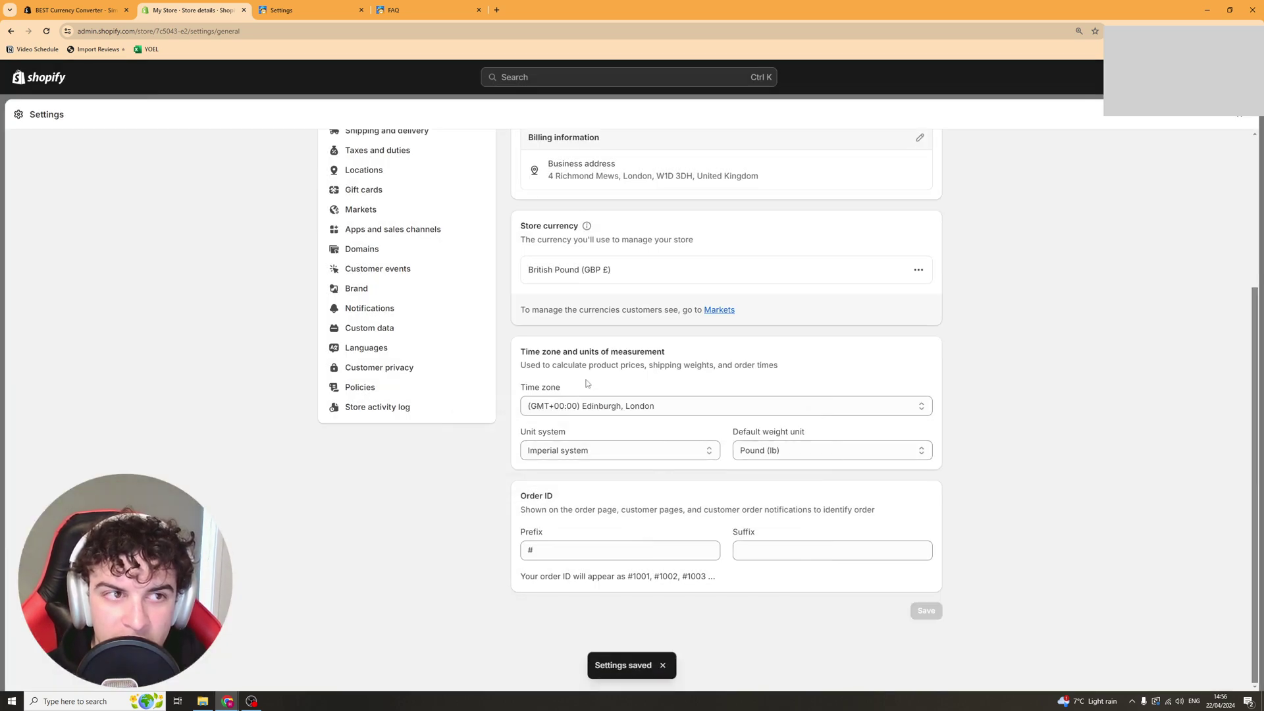
{"action": "key", "text": "ctrl+Tab"}
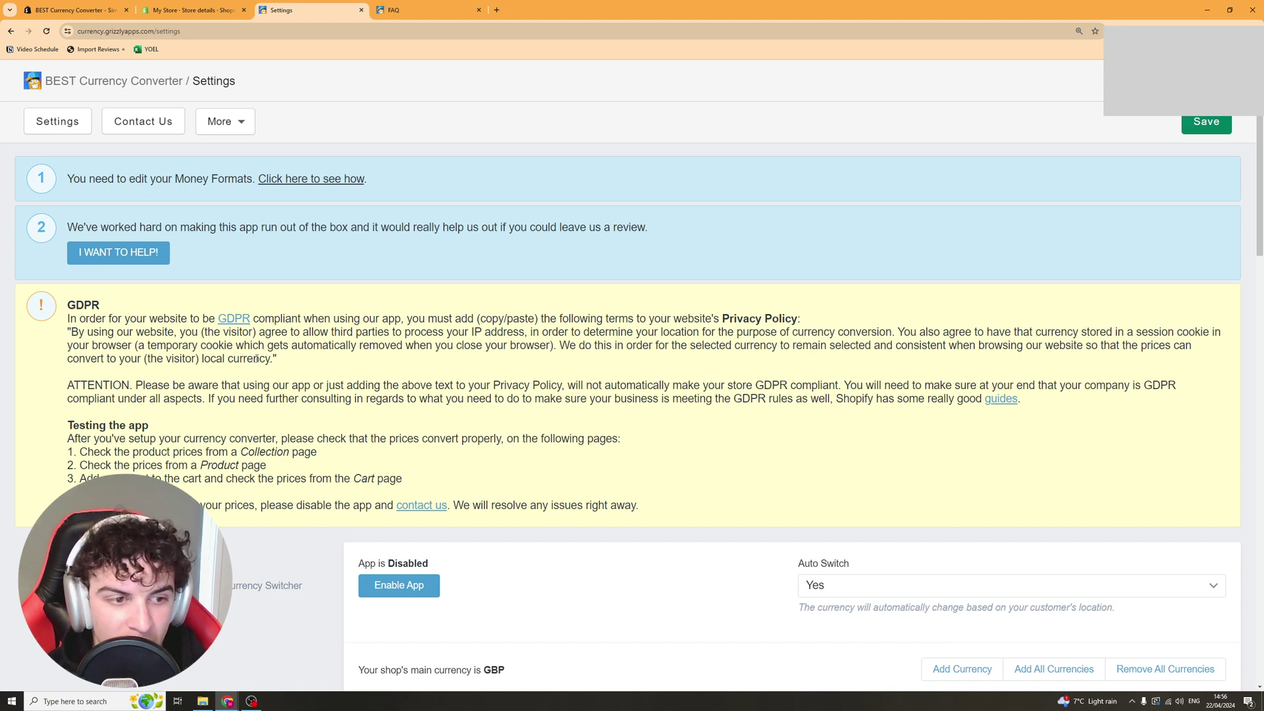
Step: Copy the quoted GDPR privacy-policy paragraph and save the converter settings
{"action": "left_click_drag", "start_coordinate": [69, 329], "coordinate": [277, 360]}
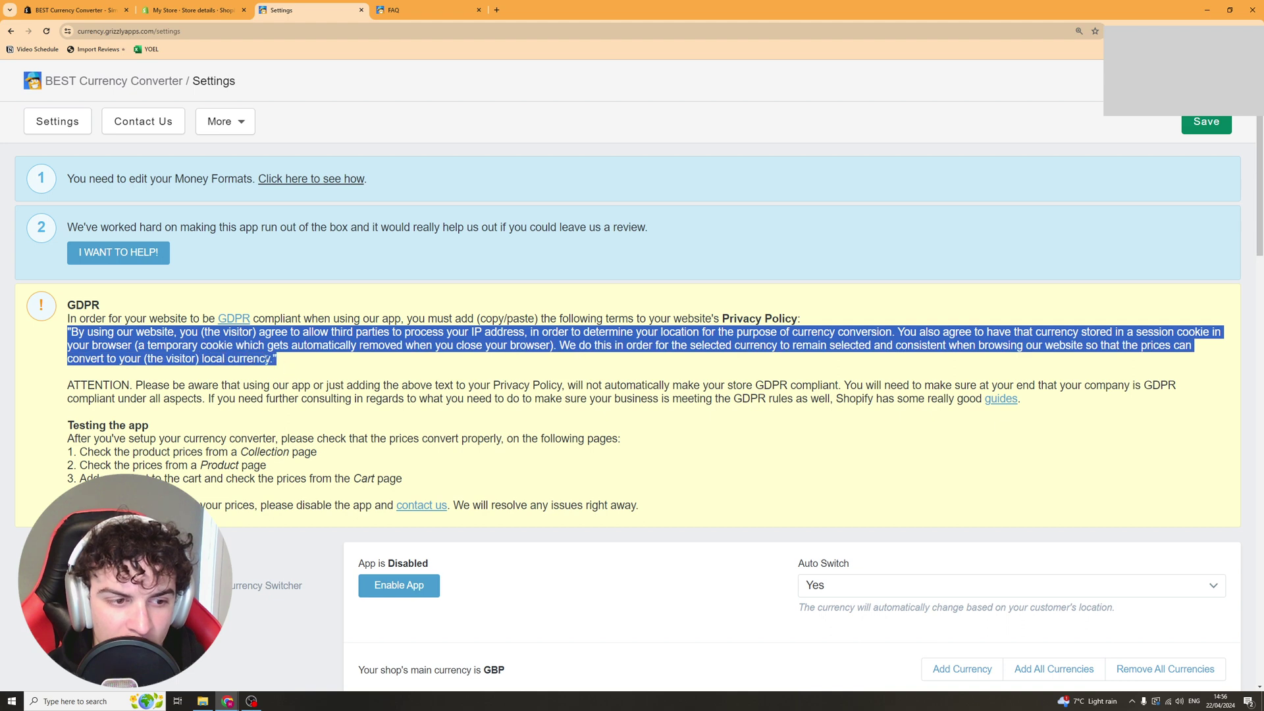
{"action": "right_click", "coordinate": [246, 361]}
{"action": "key", "text": "Escape"}
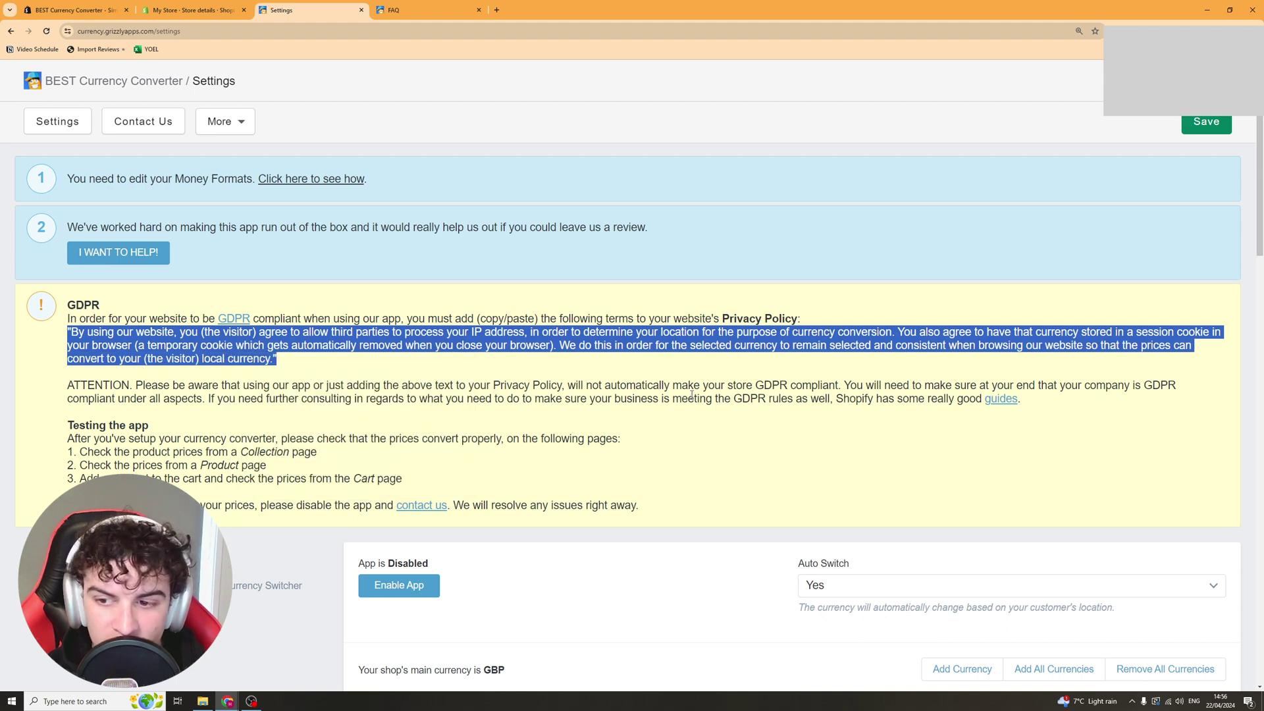
{"action": "left_click", "coordinate": [369, 377]}
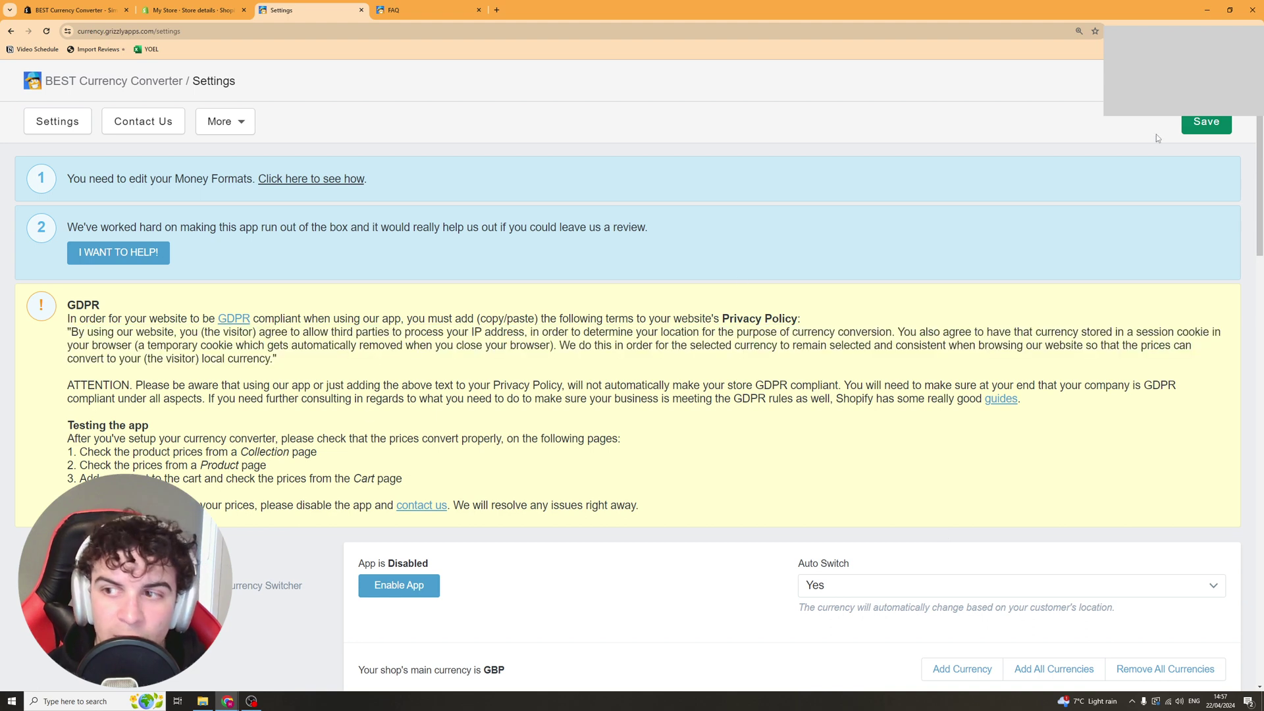
{"action": "left_click", "coordinate": [1195, 122]}
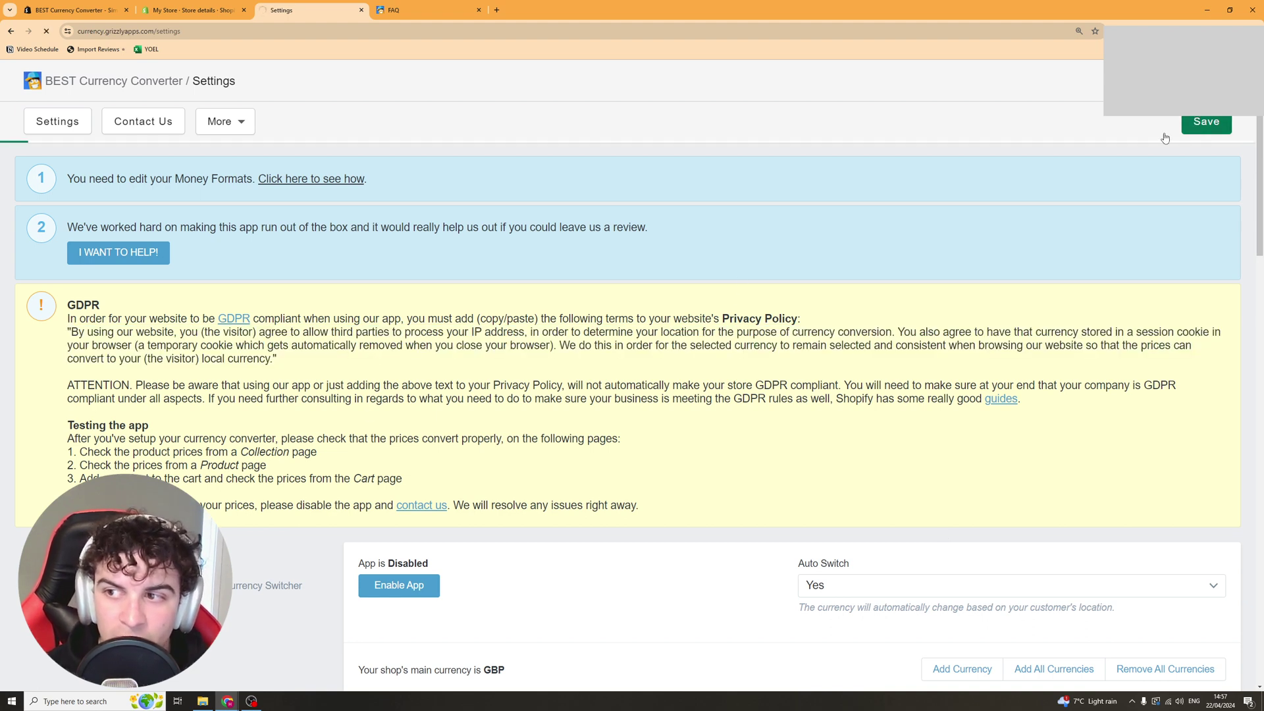
{"action": "scroll", "coordinate": [551, 354], "scroll_direction": "down", "scroll_amount": 2}
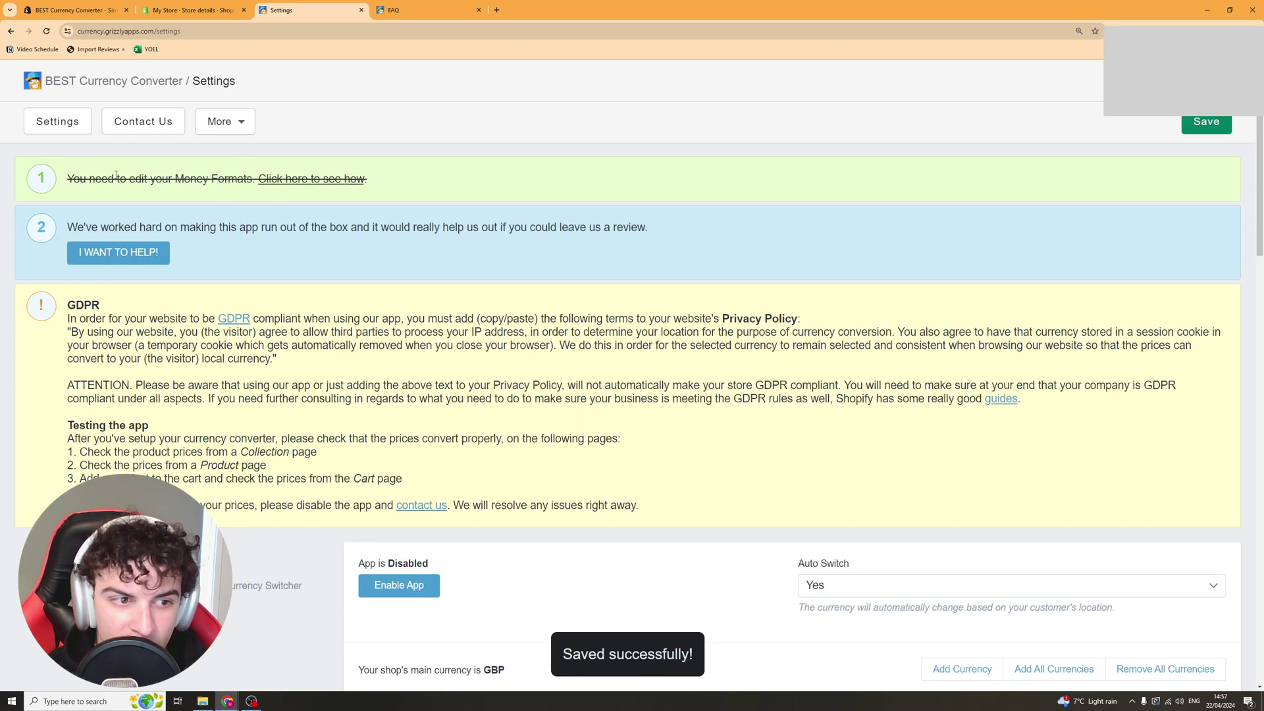
Step: Enable the app and confirm its BEST Currency Converter app embed is on in the theme editor
{"action": "scroll", "coordinate": [346, 221], "scroll_direction": "down", "scroll_amount": 3}
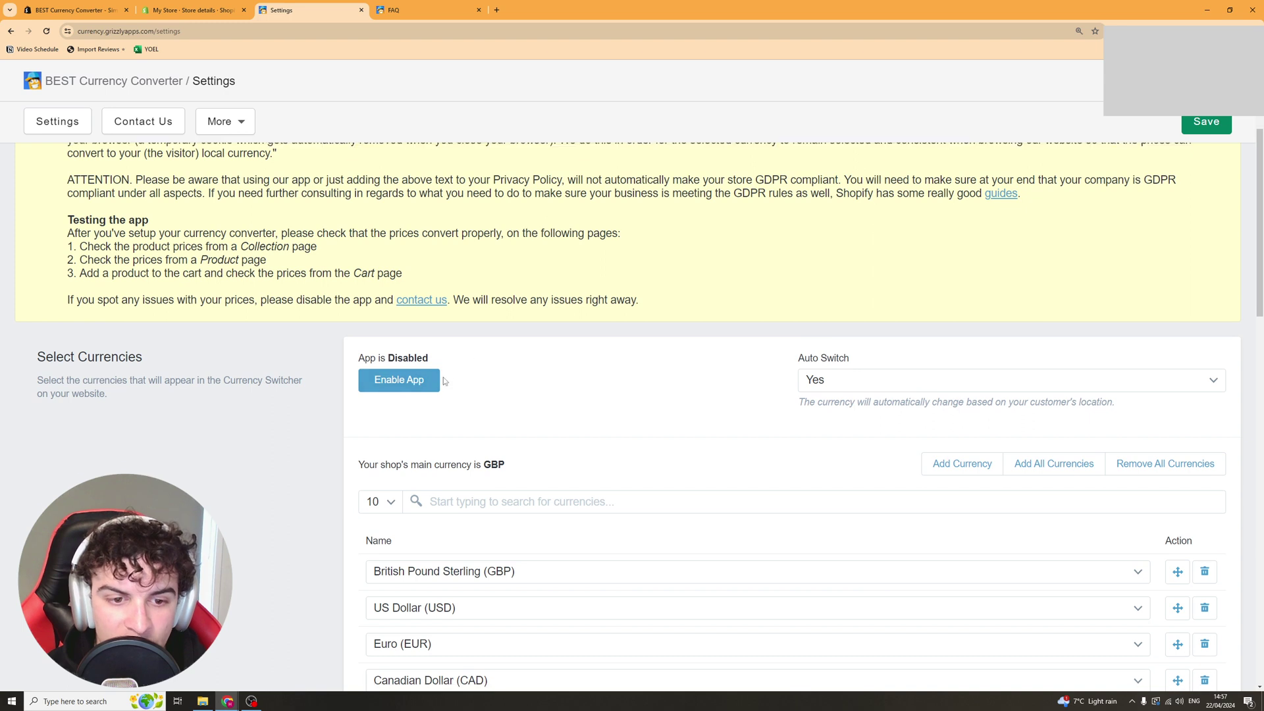
{"action": "scroll", "coordinate": [395, 256], "scroll_direction": "down", "scroll_amount": 2}
{"action": "left_click", "coordinate": [394, 251]}
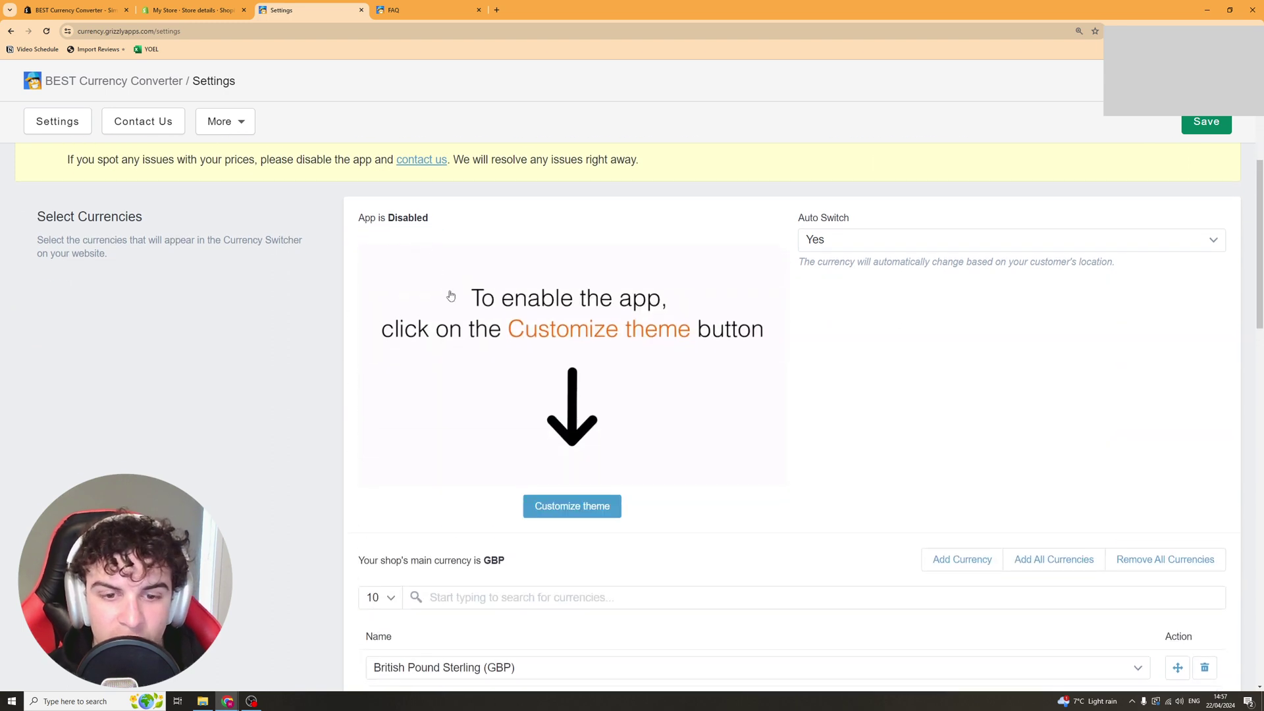
{"action": "left_click", "coordinate": [589, 505]}
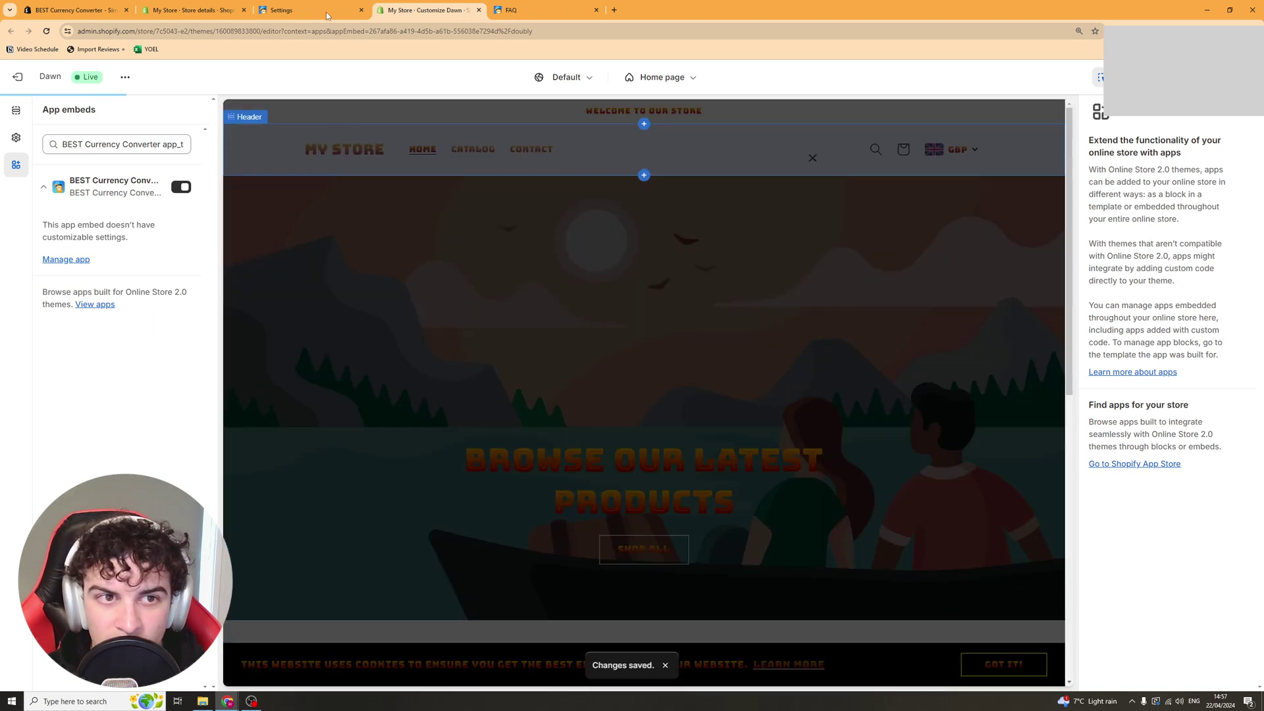
{"action": "left_click", "coordinate": [302, 10]}
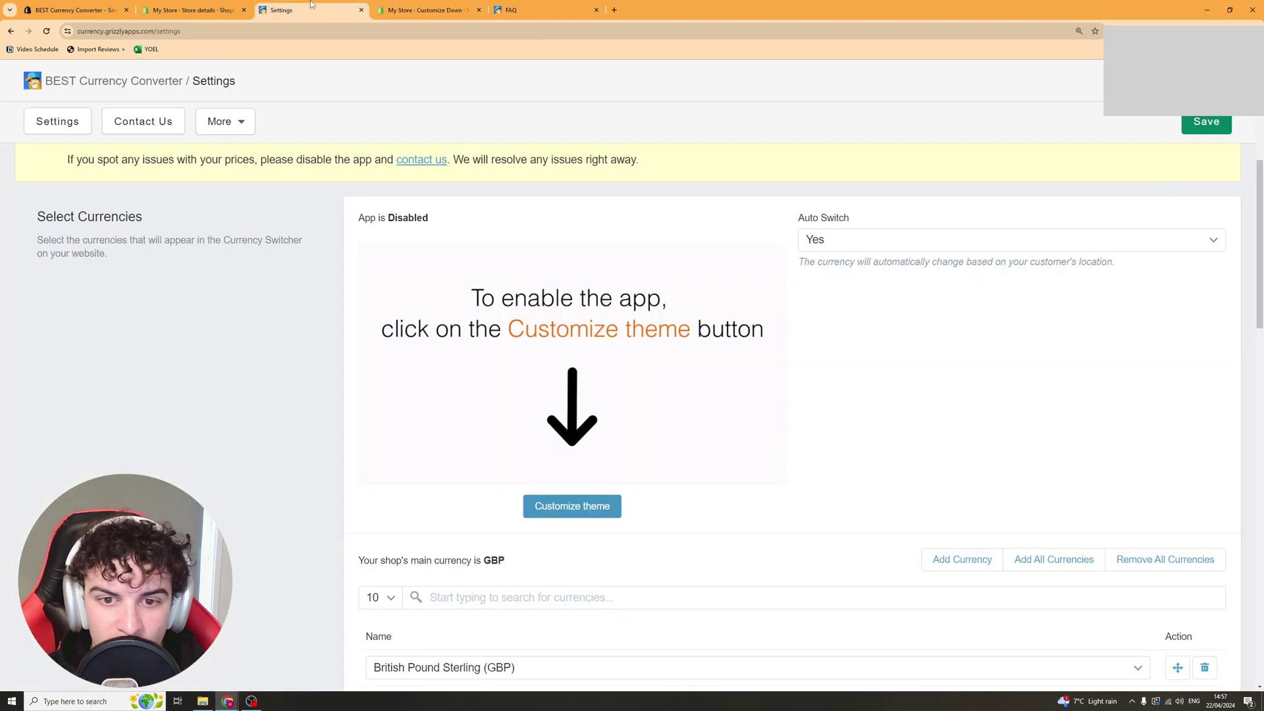
Step: Reload the settings to confirm the app is enabled and keep Auto Switch set to Yes
{"action": "left_click", "coordinate": [1194, 129]}
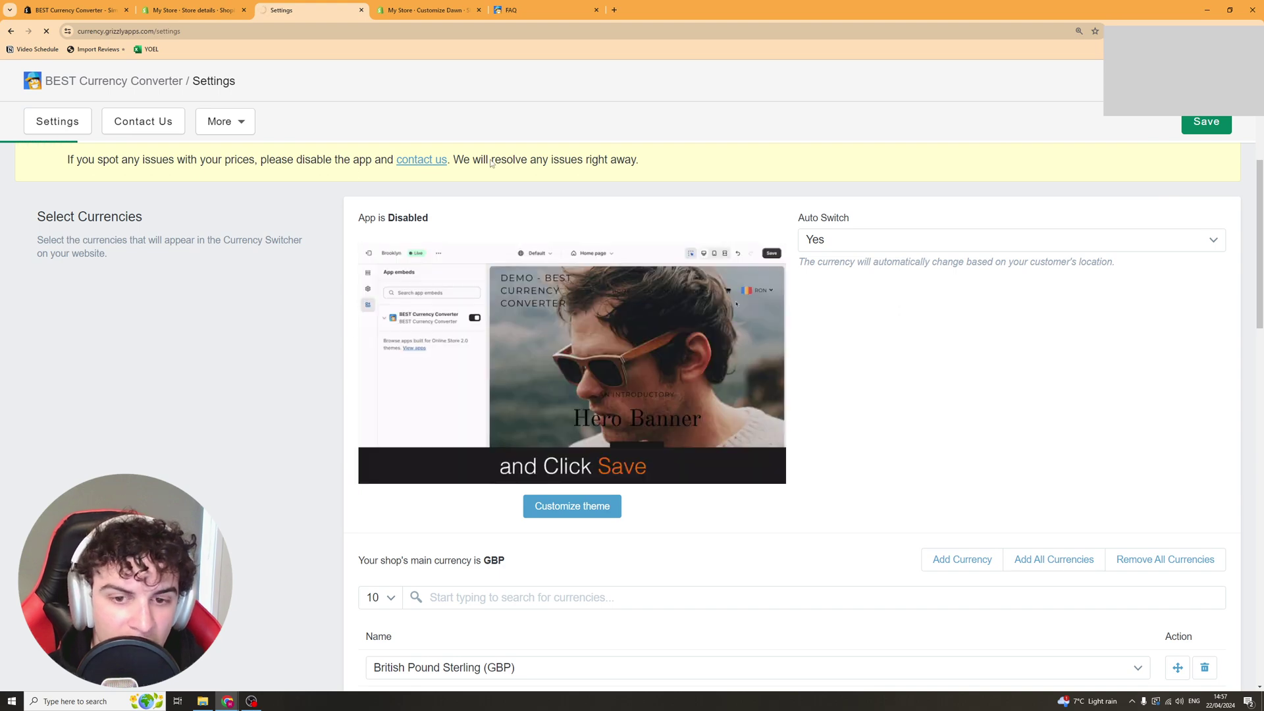
{"action": "scroll", "coordinate": [481, 246], "scroll_direction": "down", "scroll_amount": 7}
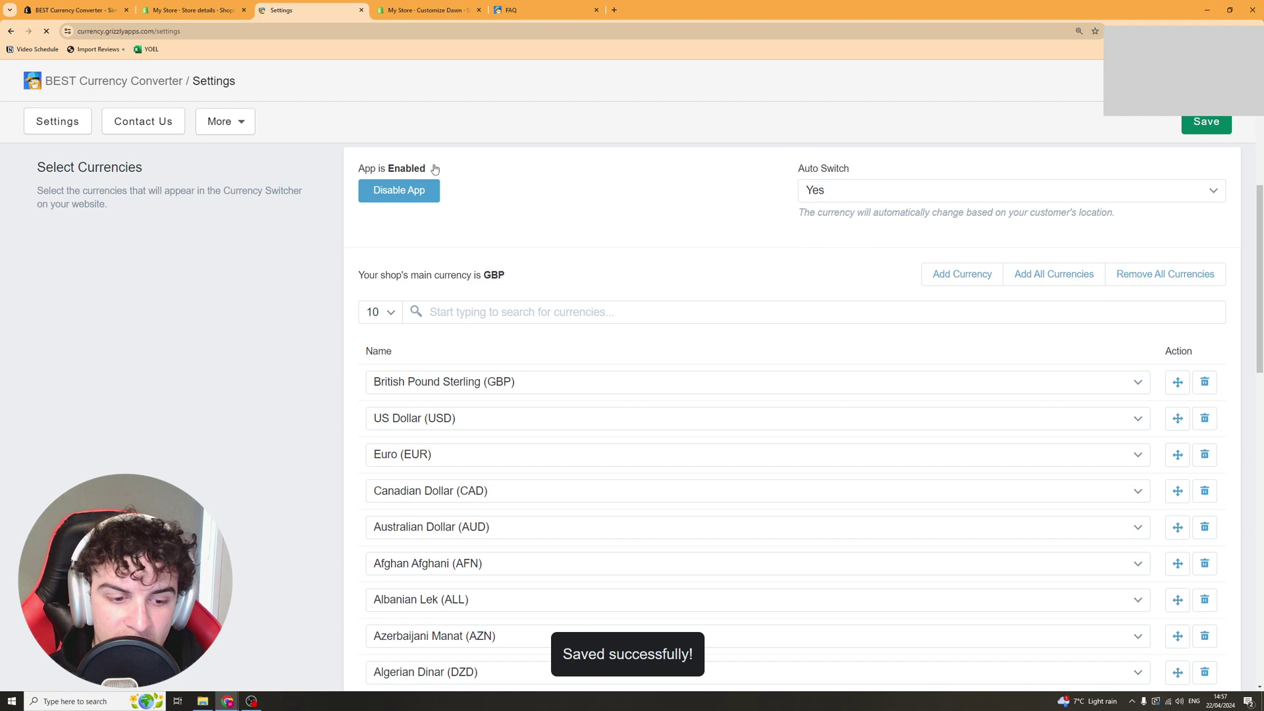
{"action": "scroll", "coordinate": [201, 344], "scroll_direction": "up", "scroll_amount": 2}
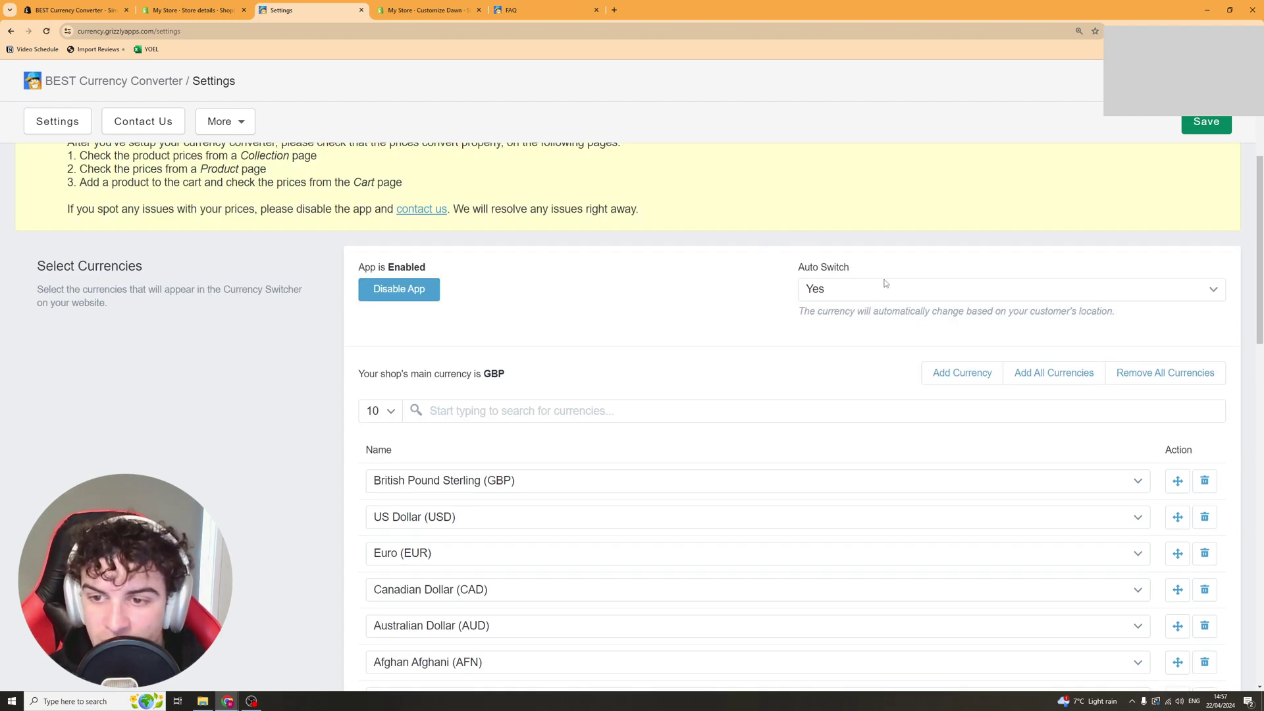
{"action": "scroll", "coordinate": [859, 253], "scroll_direction": "down", "scroll_amount": 1}
{"action": "left_click", "coordinate": [821, 241]}
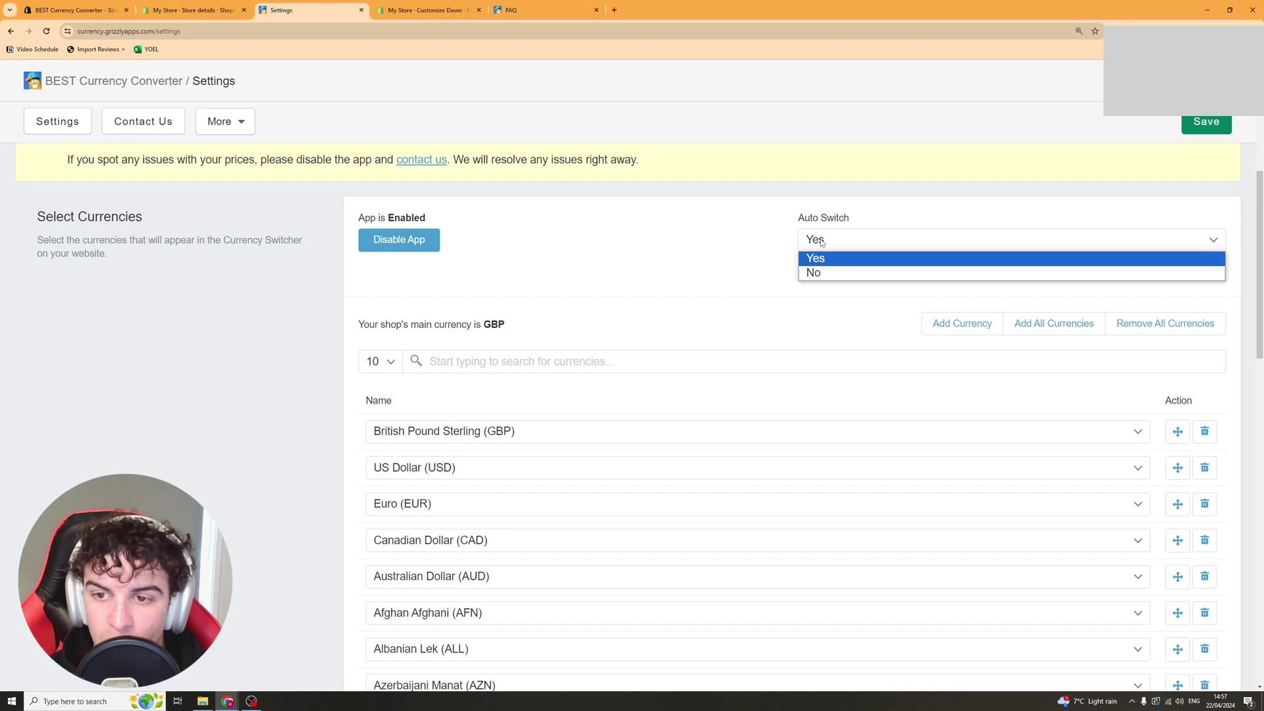
{"action": "left_click", "coordinate": [777, 218]}
{"action": "left_click", "coordinate": [845, 240]}
{"action": "left_click", "coordinate": [840, 241]}
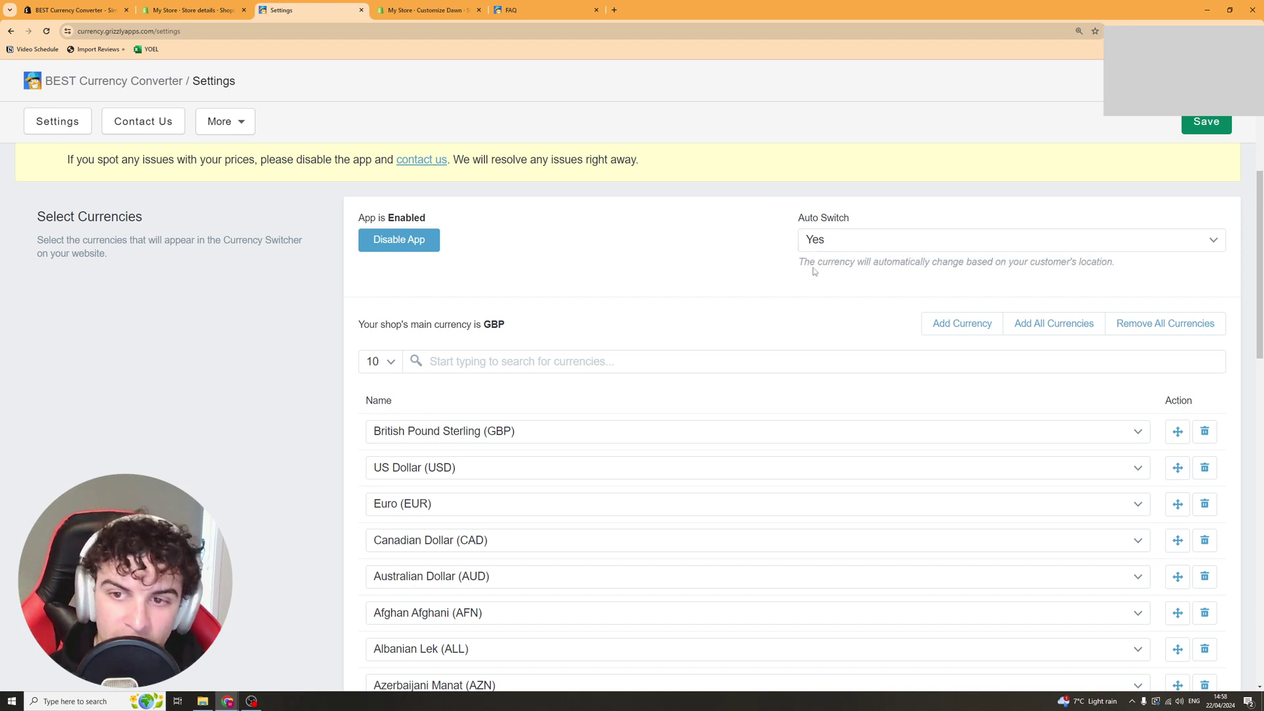
Step: Confirm all currencies are already added and page through the currency list
{"action": "scroll", "coordinate": [731, 252], "scroll_direction": "down", "scroll_amount": 2}
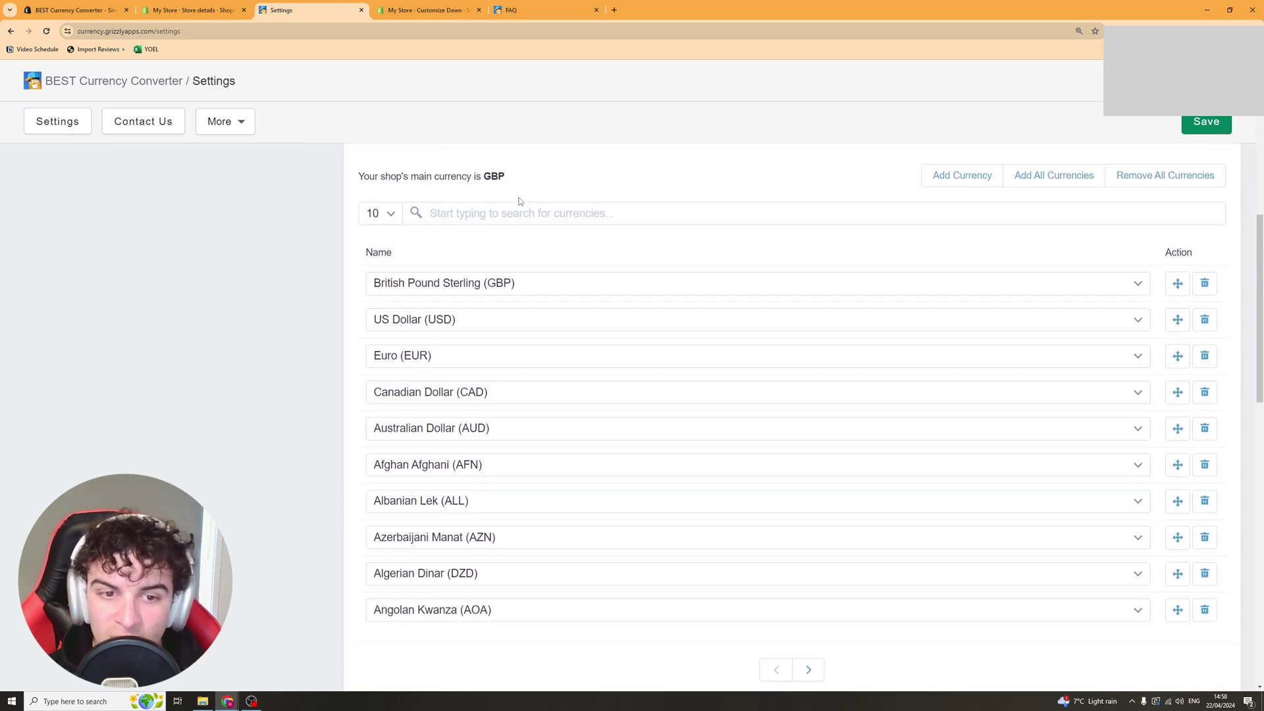
{"action": "scroll", "coordinate": [518, 200], "scroll_direction": "up", "scroll_amount": 1}
{"action": "scroll", "coordinate": [475, 394], "scroll_direction": "down", "scroll_amount": 3}
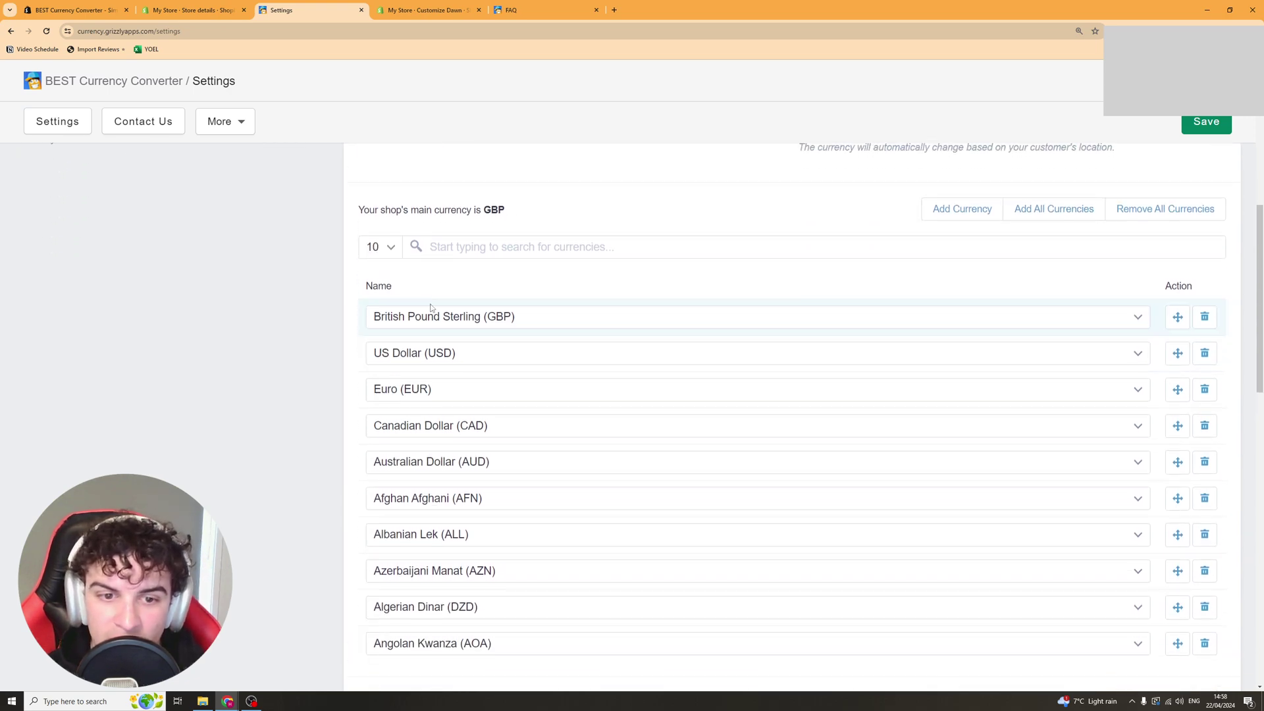
{"action": "scroll", "coordinate": [475, 394], "scroll_direction": "up", "scroll_amount": 5}
{"action": "left_click", "coordinate": [960, 327]}
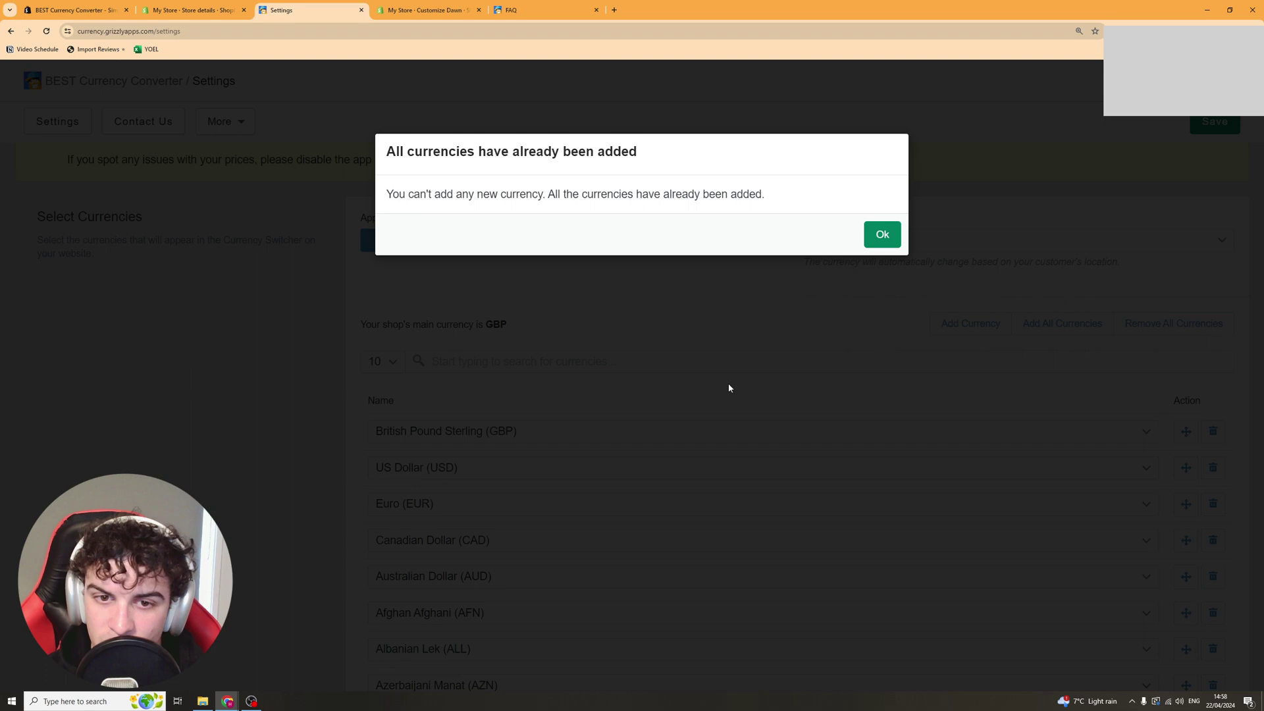
{"action": "left_click", "coordinate": [883, 235]}
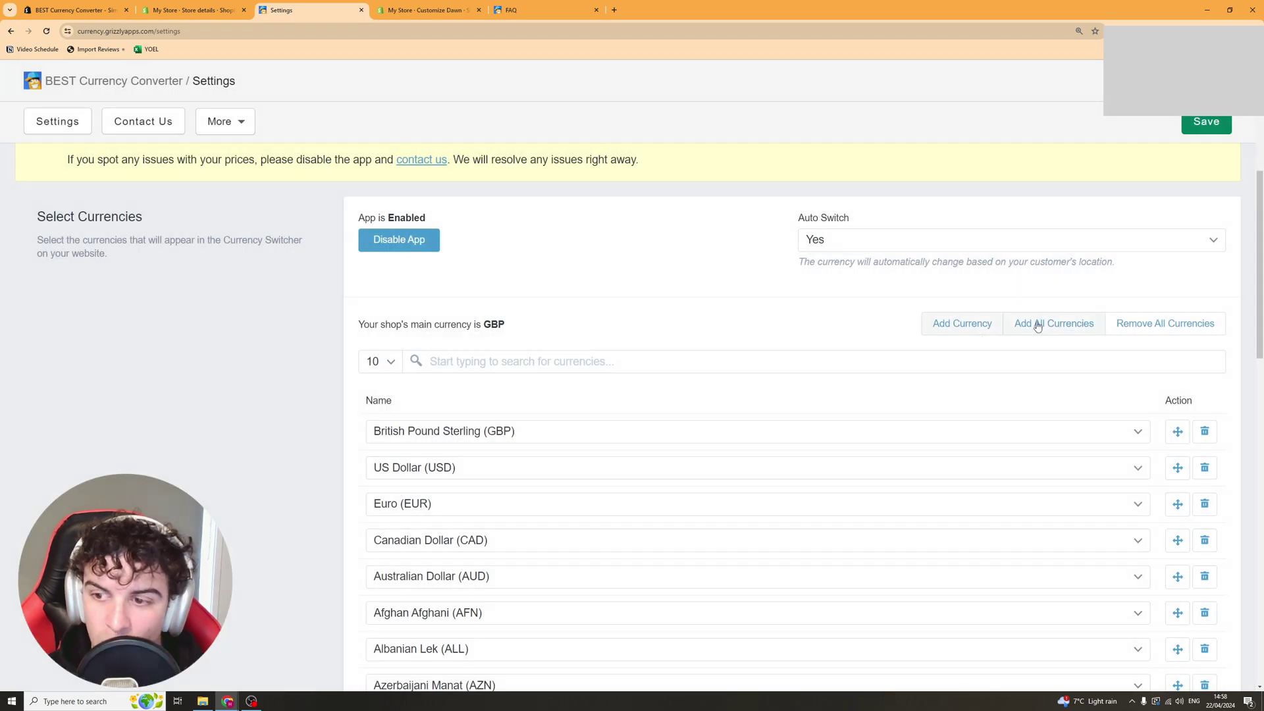
{"action": "scroll", "coordinate": [502, 373], "scroll_direction": "down", "scroll_amount": 5}
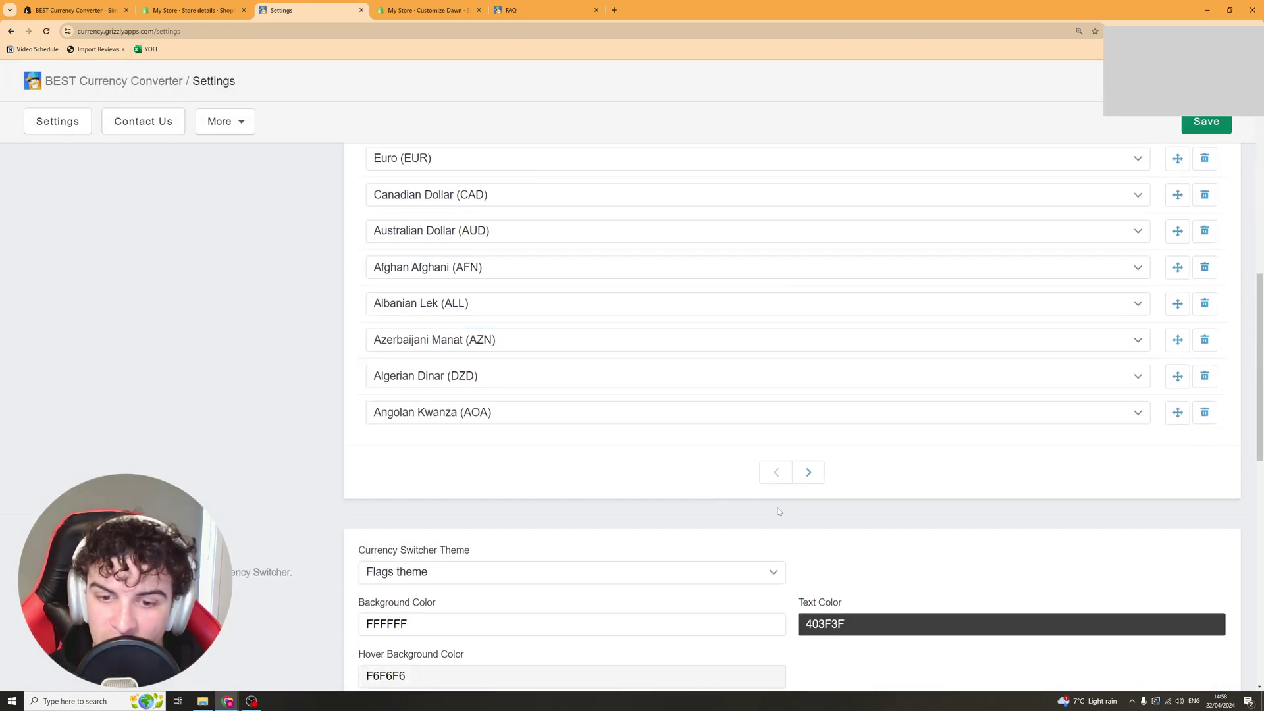
{"action": "left_click", "coordinate": [807, 474]}
{"action": "left_click", "coordinate": [797, 475]}
{"action": "left_click", "coordinate": [797, 474]}
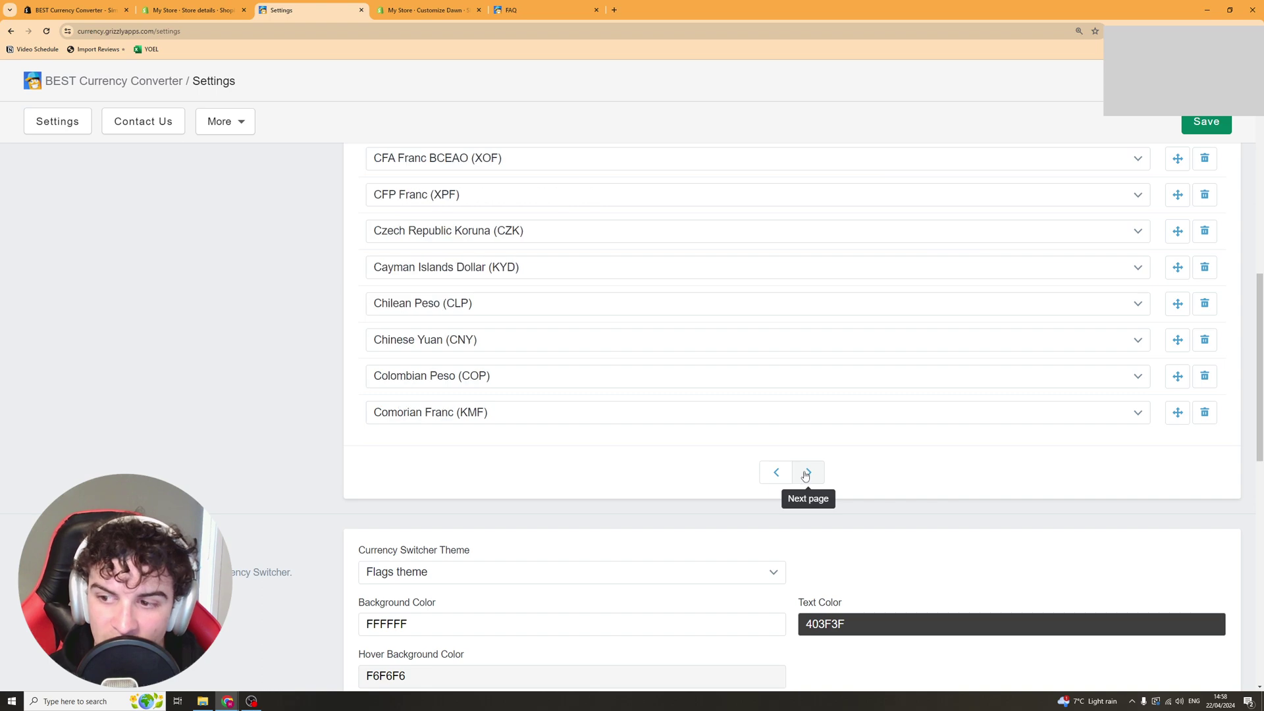
{"action": "left_click", "coordinate": [807, 472]}
{"action": "scroll", "coordinate": [570, 342], "scroll_direction": "down", "scroll_amount": 5}
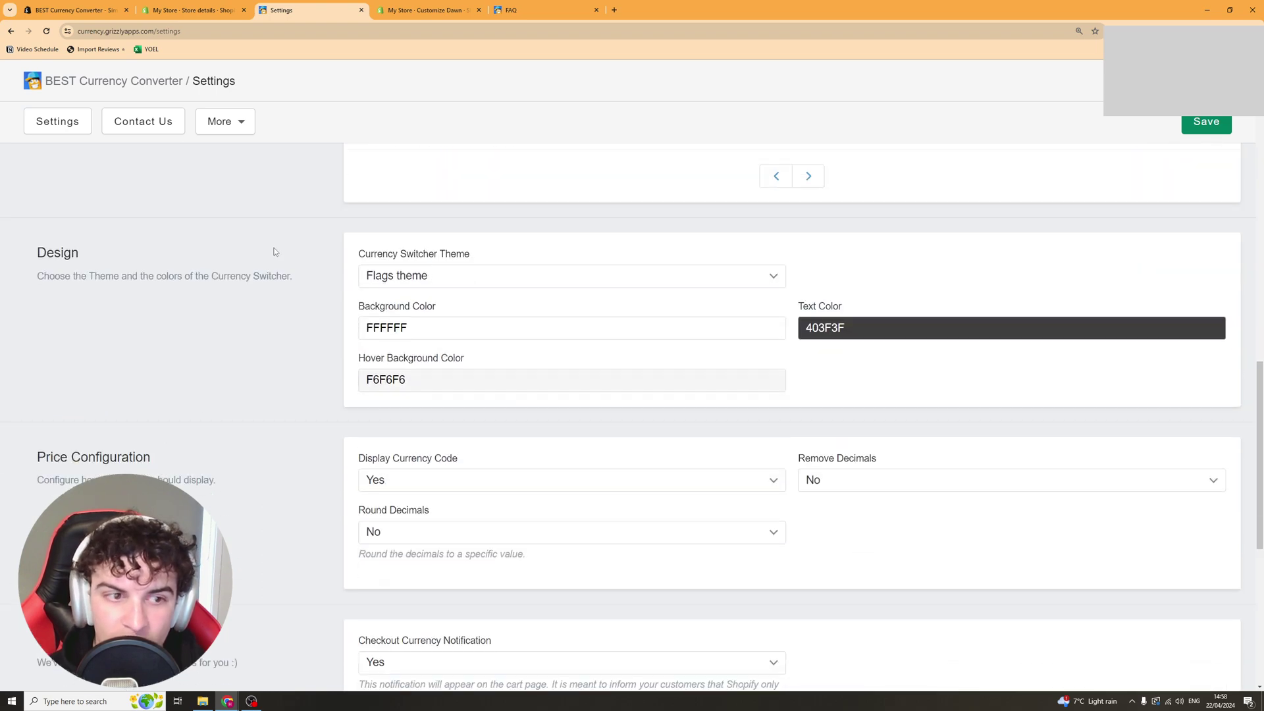
Step: Keep Flags theme as the currency switcher style, checking the switcher in the store preview
{"action": "scroll", "coordinate": [275, 252], "scroll_direction": "up", "scroll_amount": 5}
{"action": "scroll", "coordinate": [271, 251], "scroll_direction": "down", "scroll_amount": 5}
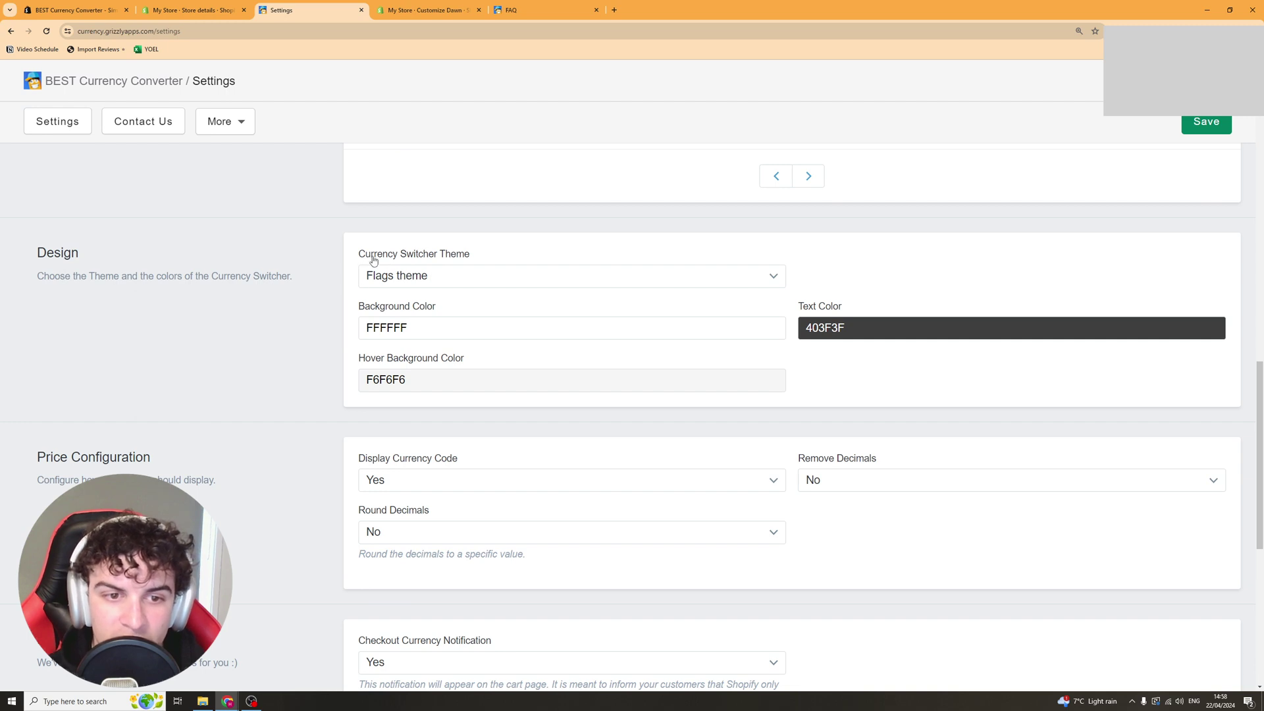
{"action": "left_click", "coordinate": [473, 276]}
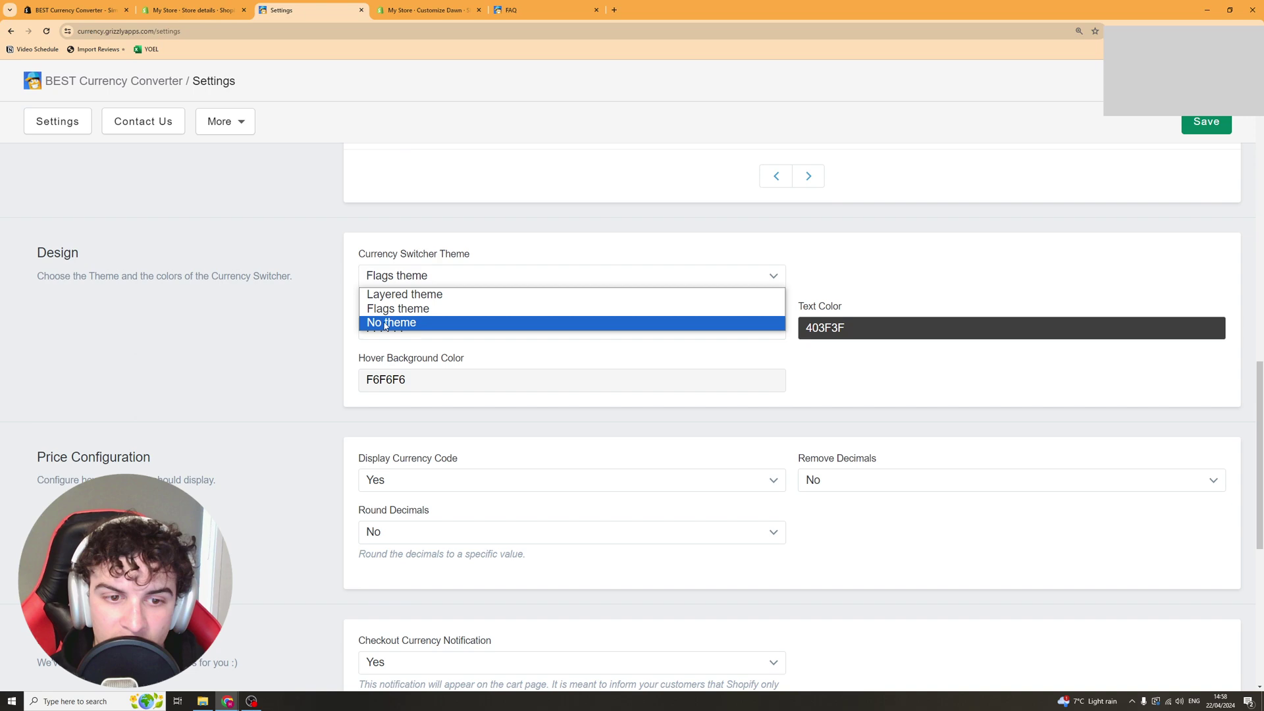
{"action": "left_click", "coordinate": [310, 290]}
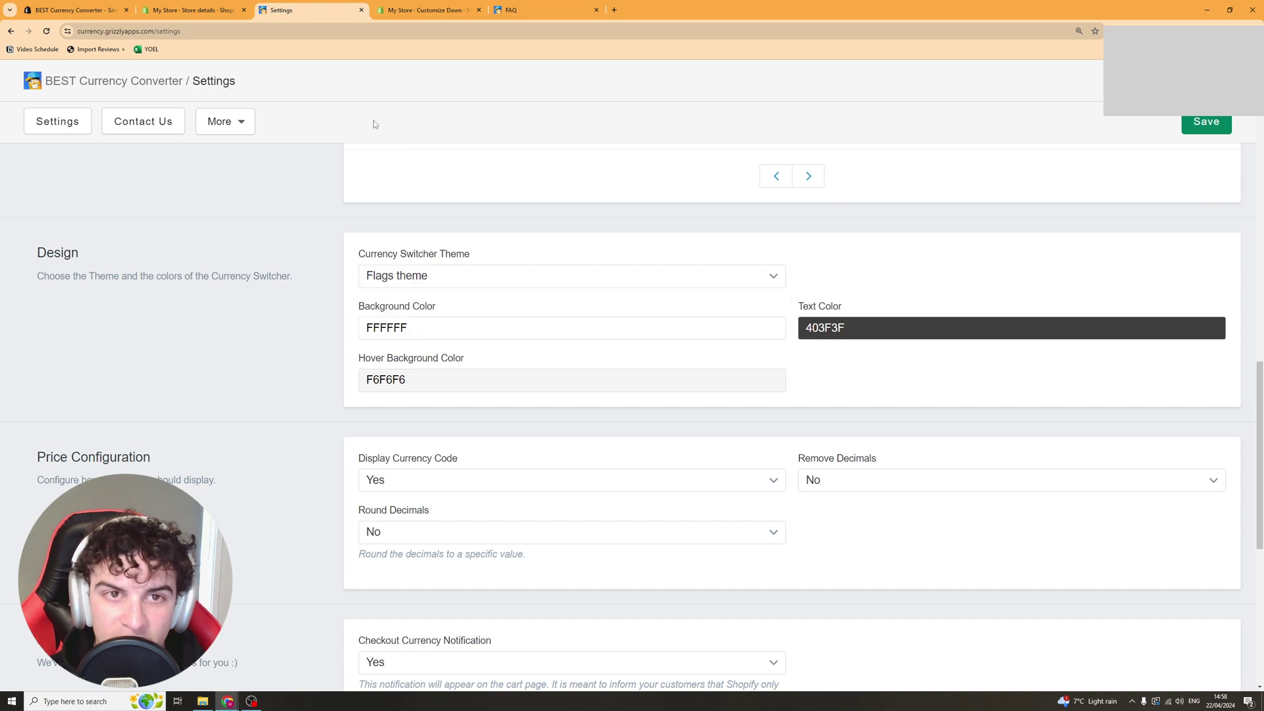
{"action": "left_click", "coordinate": [397, 10]}
{"action": "left_click", "coordinate": [811, 158]}
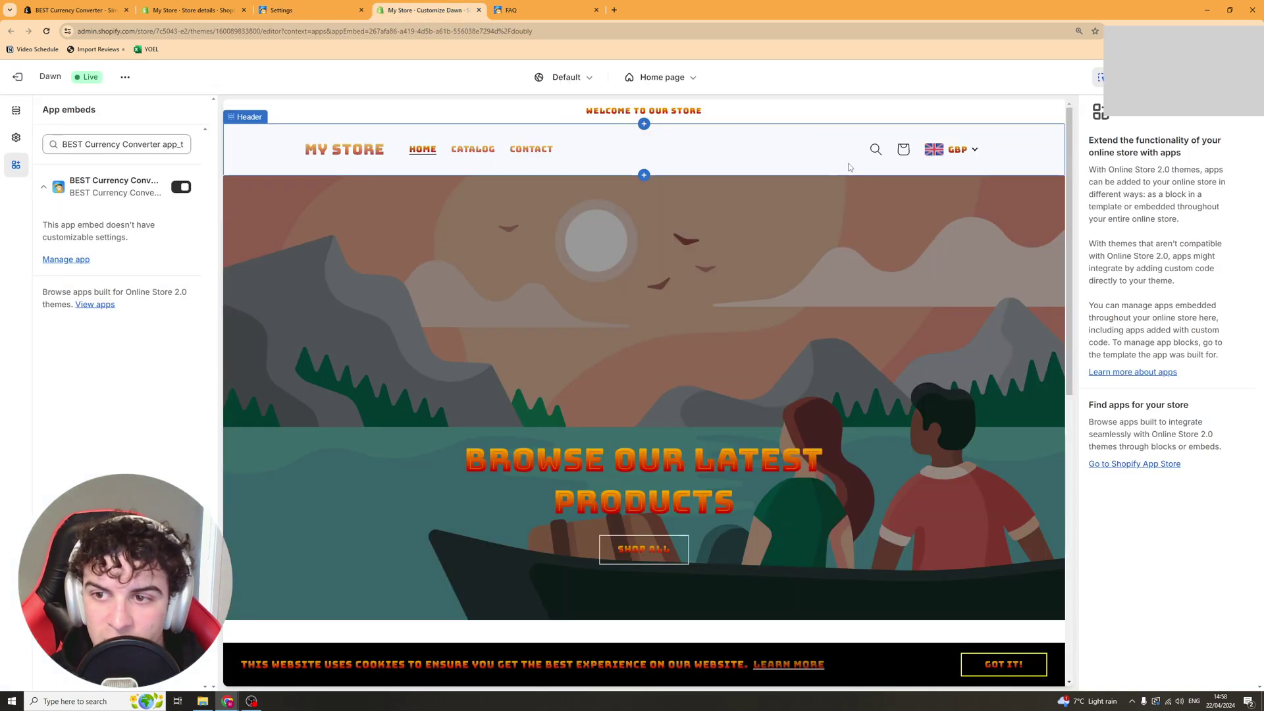
{"action": "left_click", "coordinate": [965, 152]}
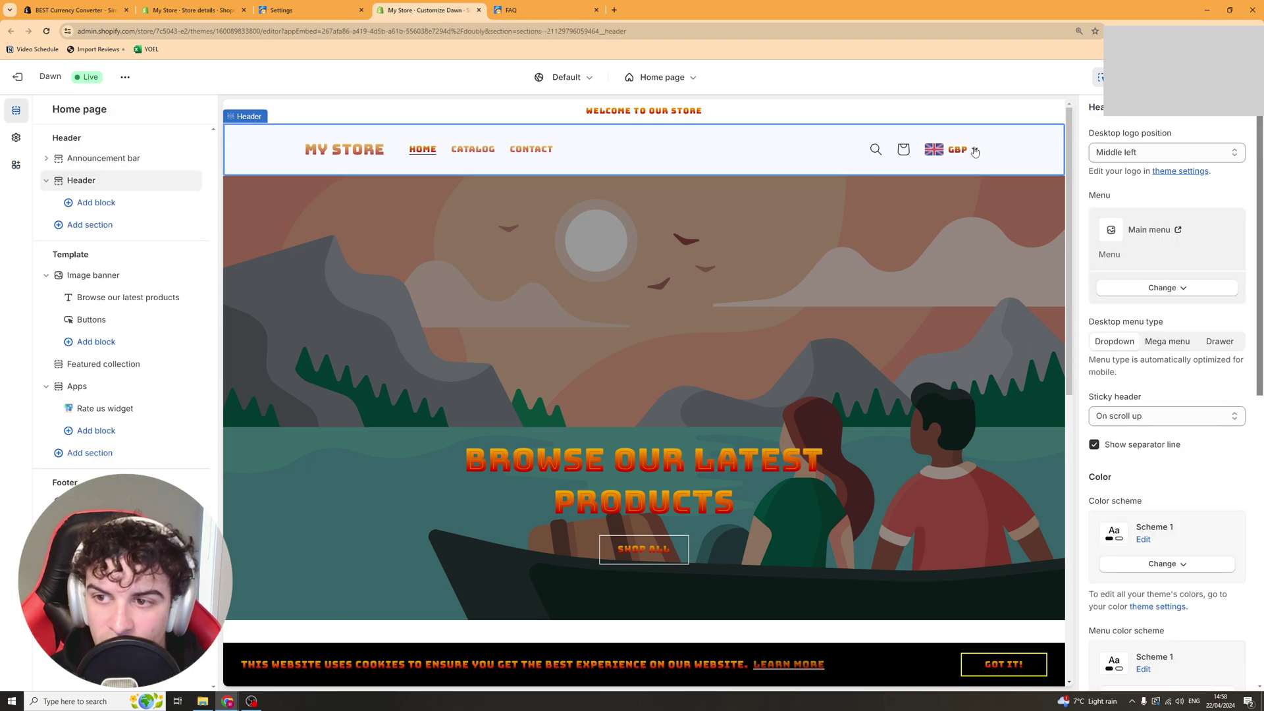
{"action": "left_click", "coordinate": [931, 158]}
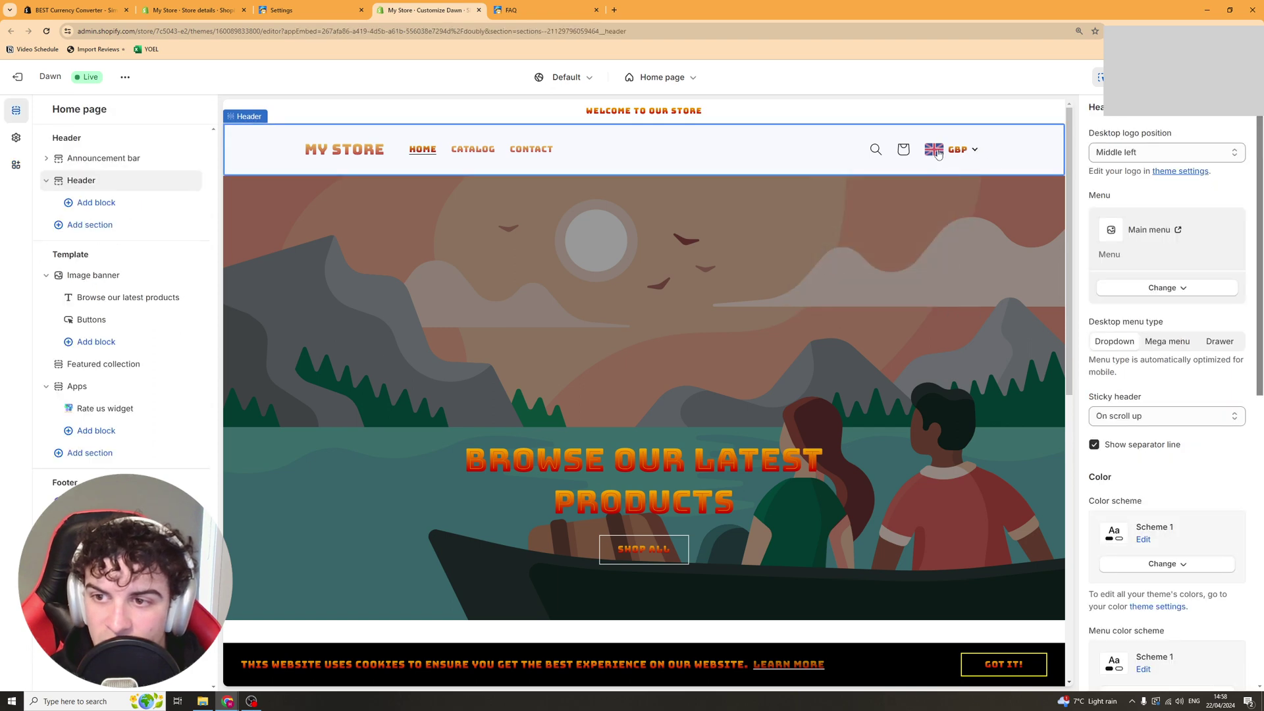
{"action": "left_click", "coordinate": [338, 14]}
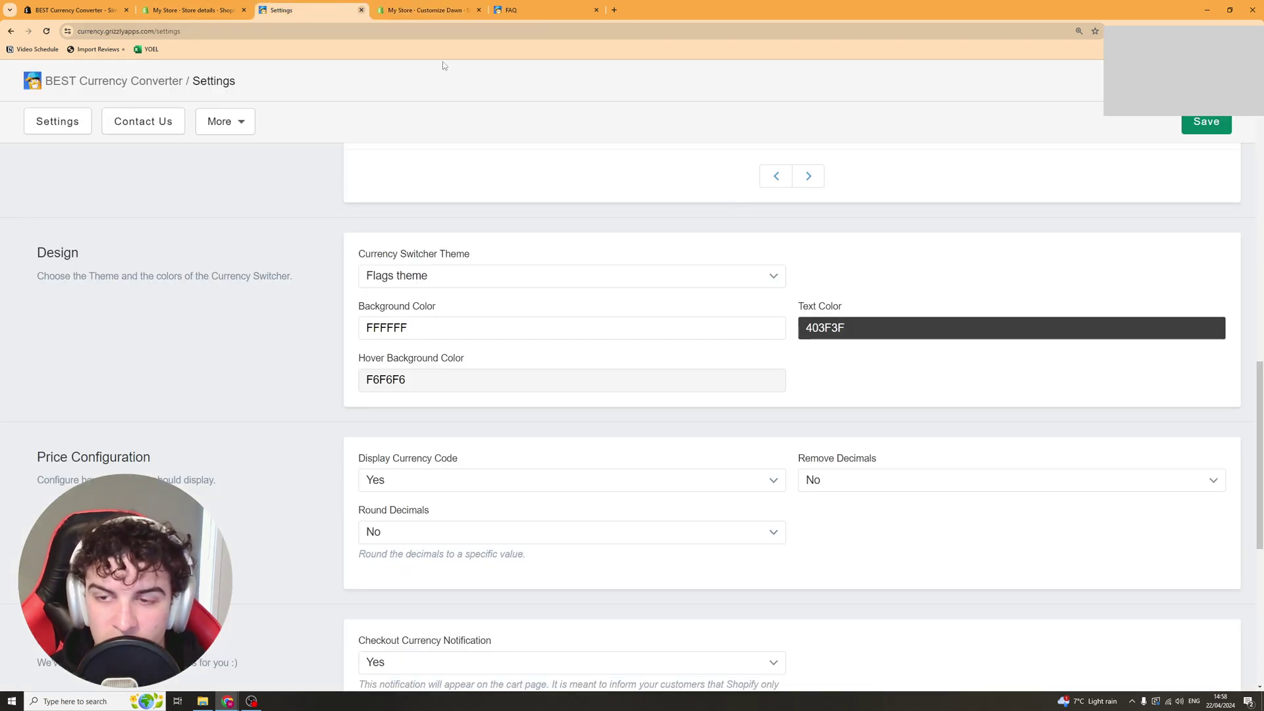
{"action": "left_click", "coordinate": [468, 282]}
{"action": "left_click", "coordinate": [428, 307]}
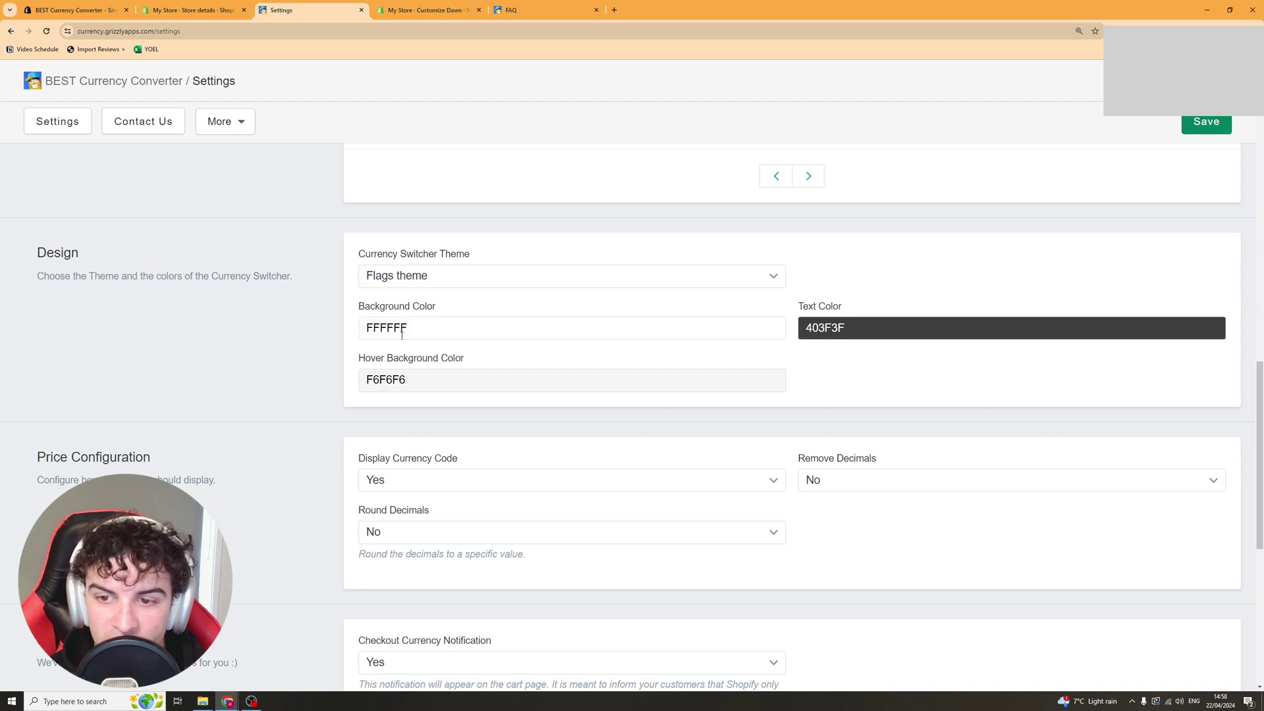
Step: Switch the store preview's prices from GBP to US Dollar
{"action": "scroll", "coordinate": [400, 239], "scroll_direction": "down", "scroll_amount": 2}
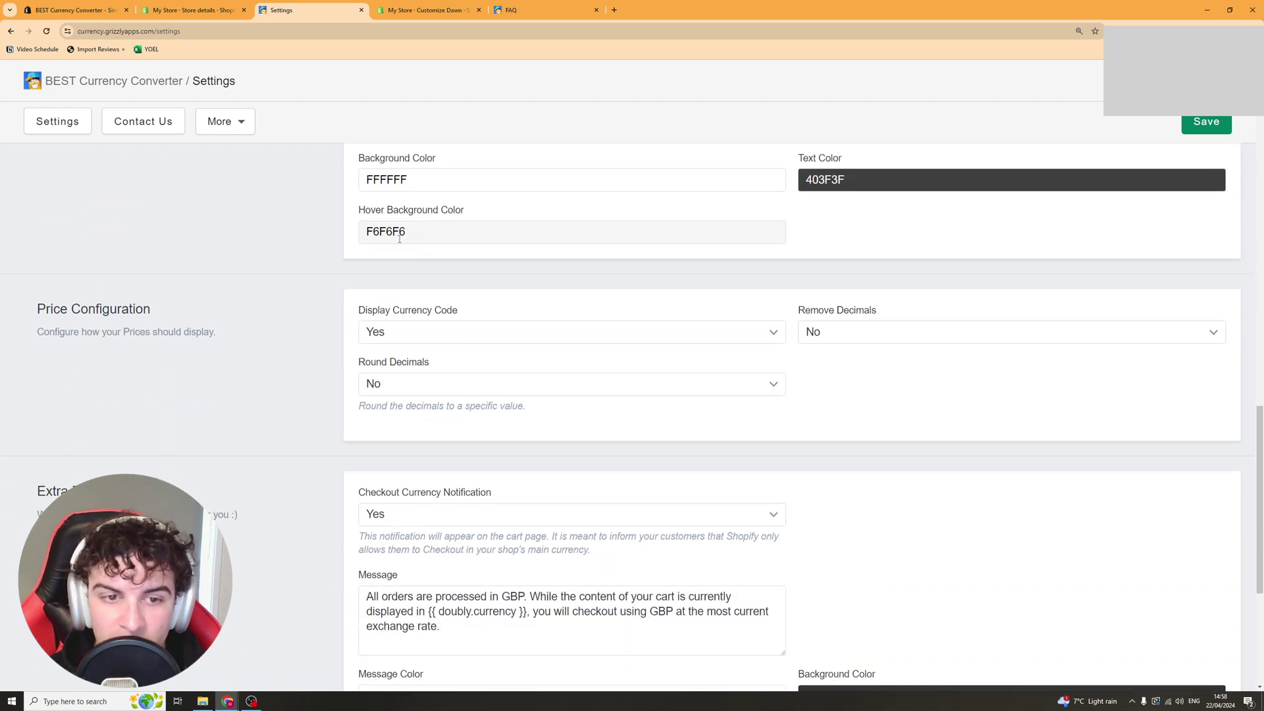
{"action": "scroll", "coordinate": [422, 236], "scroll_direction": "up", "scroll_amount": 2}
{"action": "scroll", "coordinate": [222, 277], "scroll_direction": "down", "scroll_amount": 2}
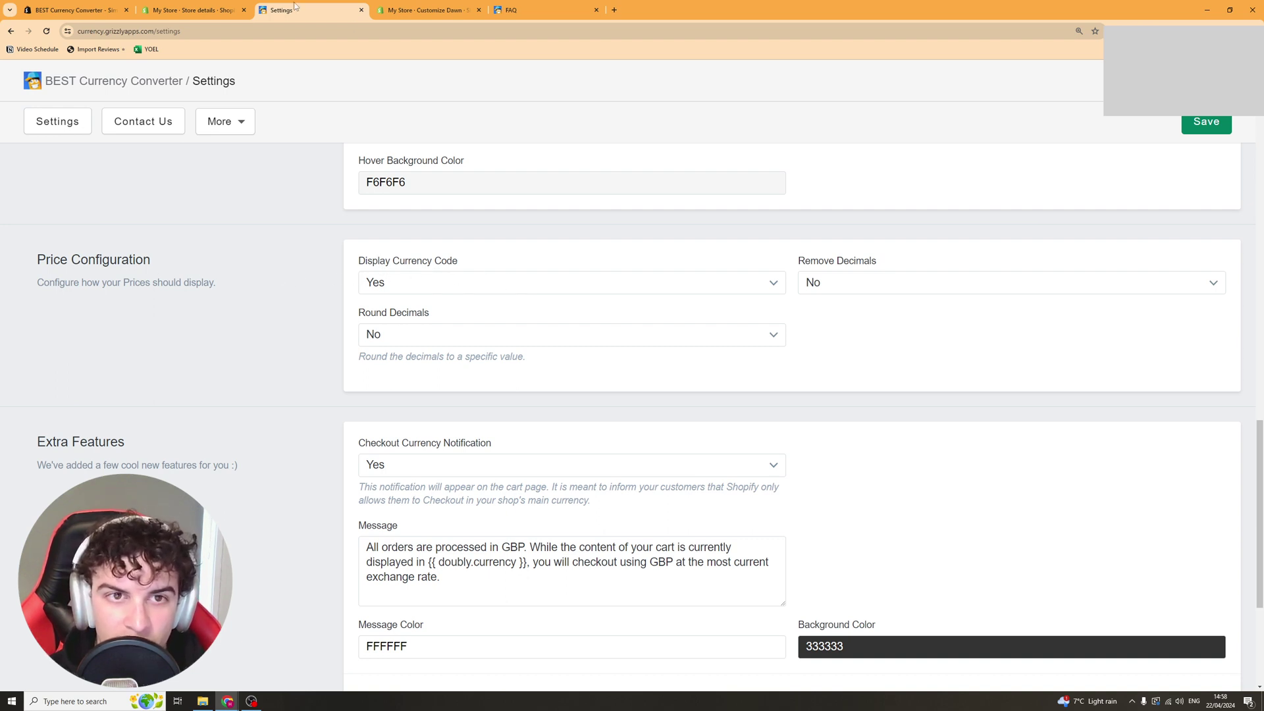
{"action": "left_click", "coordinate": [426, 10]}
{"action": "left_click", "coordinate": [959, 155]}
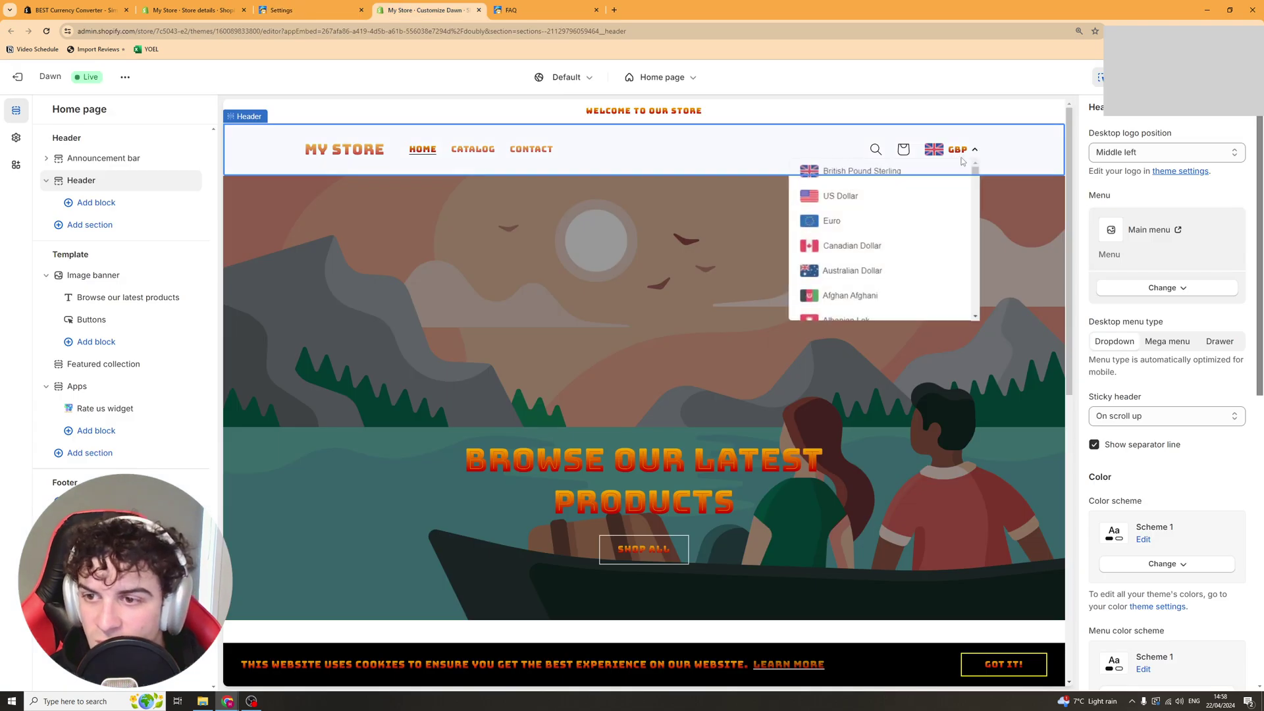
{"action": "left_click", "coordinate": [899, 197]}
{"action": "left_click", "coordinate": [956, 158]}
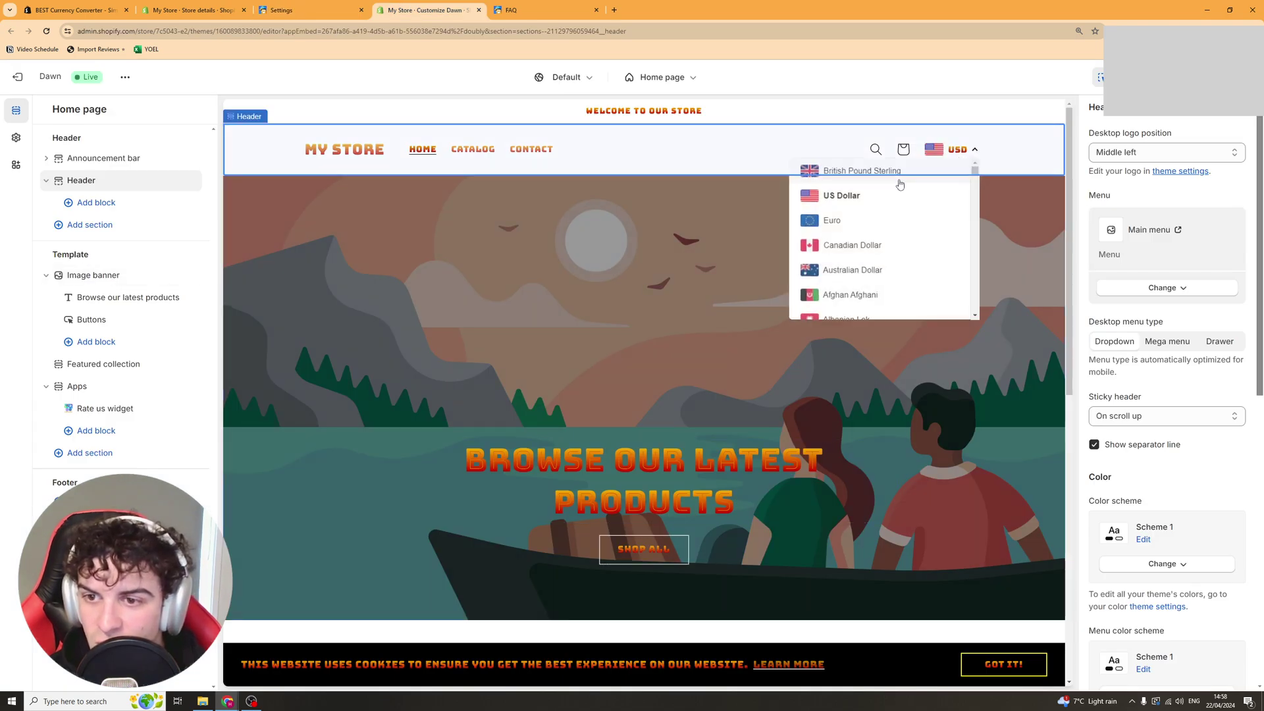
{"action": "left_click", "coordinate": [309, 10]}
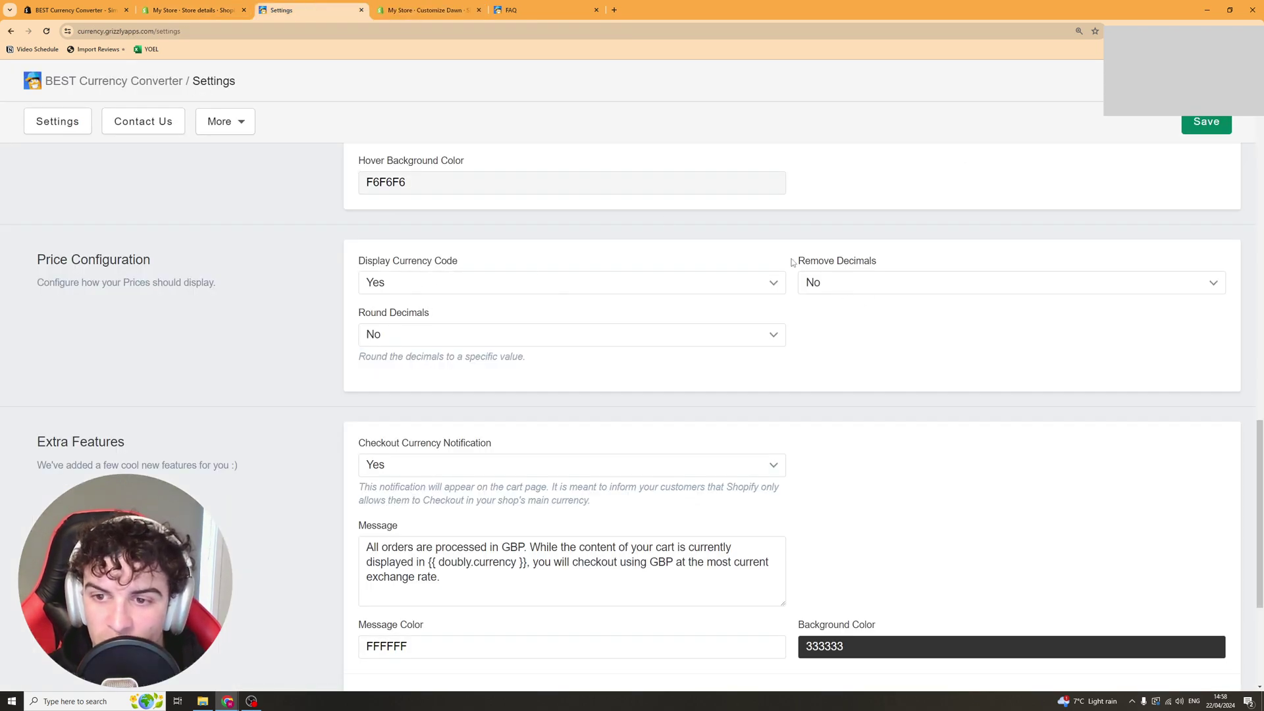
Step: Set Round Decimals to Yes, keeping the Round to value at 99
{"action": "left_click", "coordinate": [409, 333]}
{"action": "key", "text": "Up"}
{"action": "key", "text": "Return"}
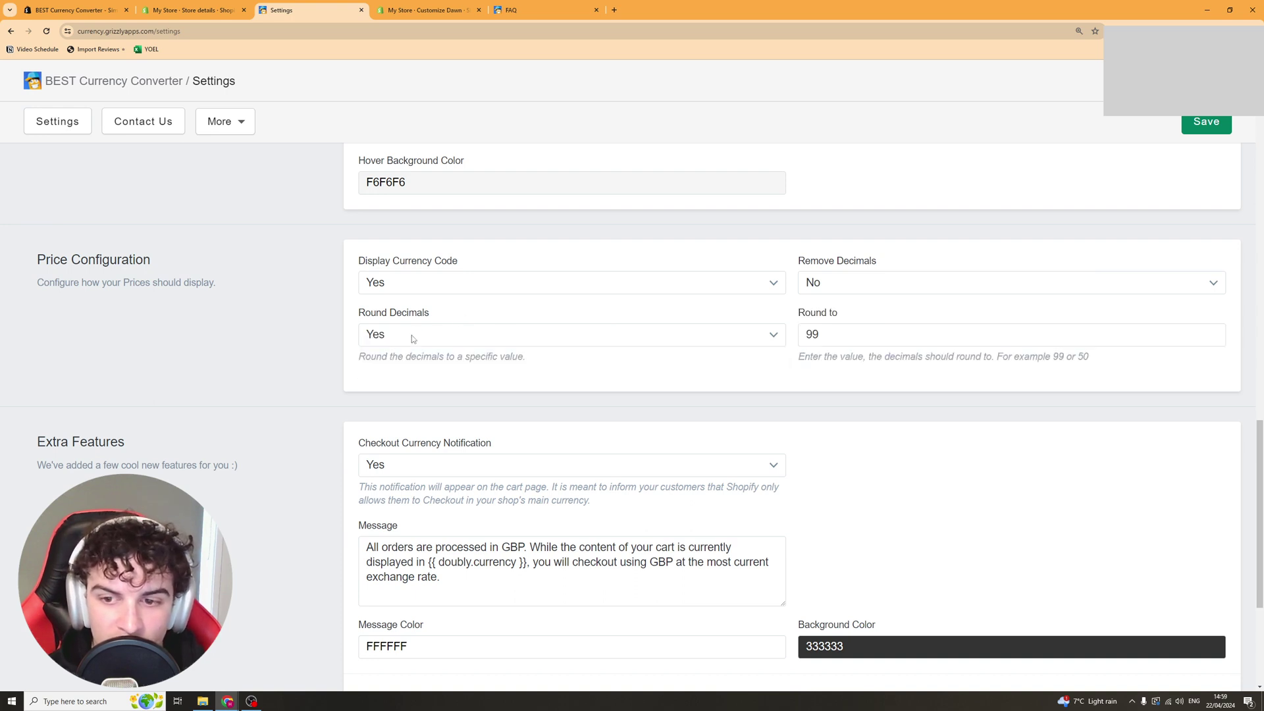
{"action": "double_click", "coordinate": [825, 332]}
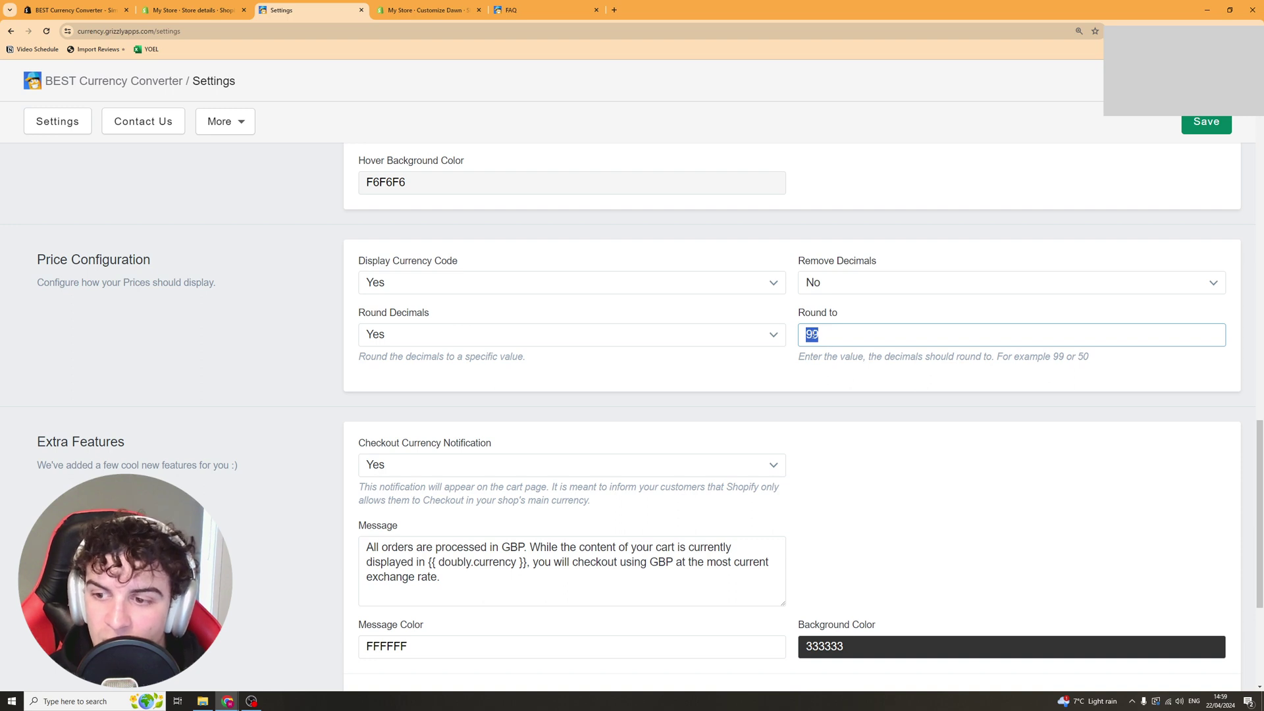
{"action": "left_click", "coordinate": [827, 333]}
{"action": "left_click_drag", "start_coordinate": [813, 337], "coordinate": [801, 337]}
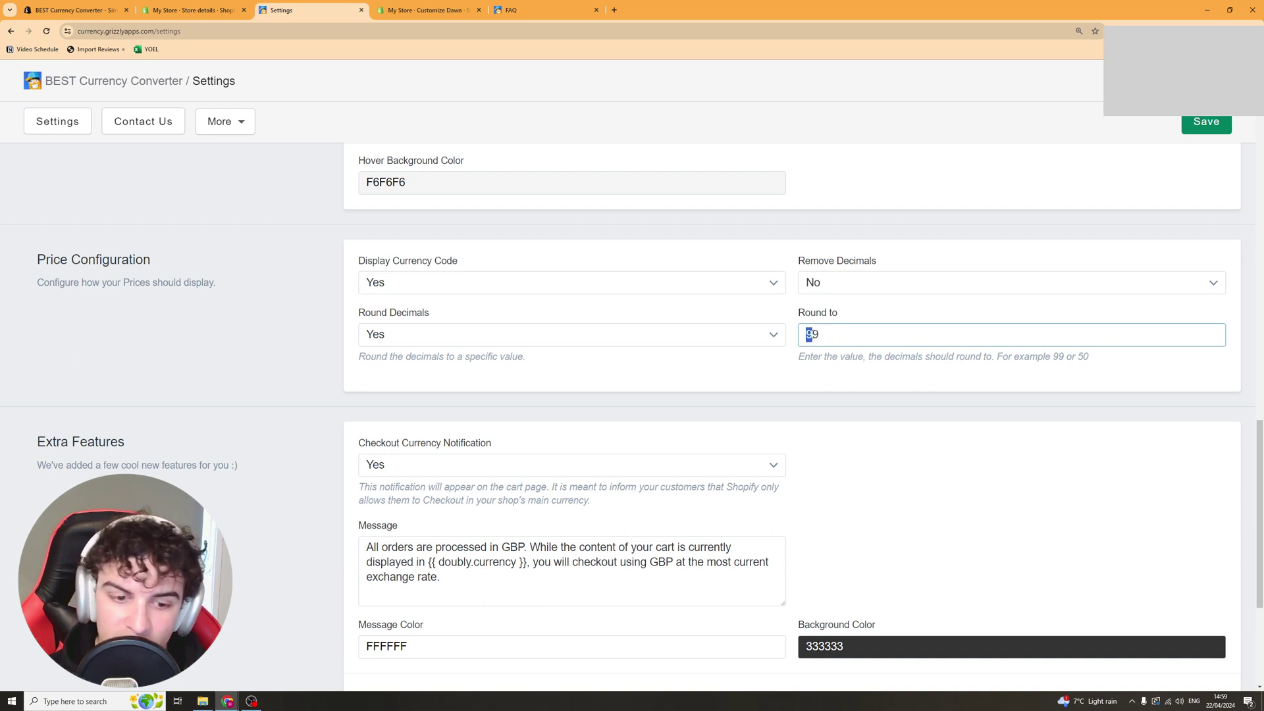
{"action": "double_click", "coordinate": [809, 335]}
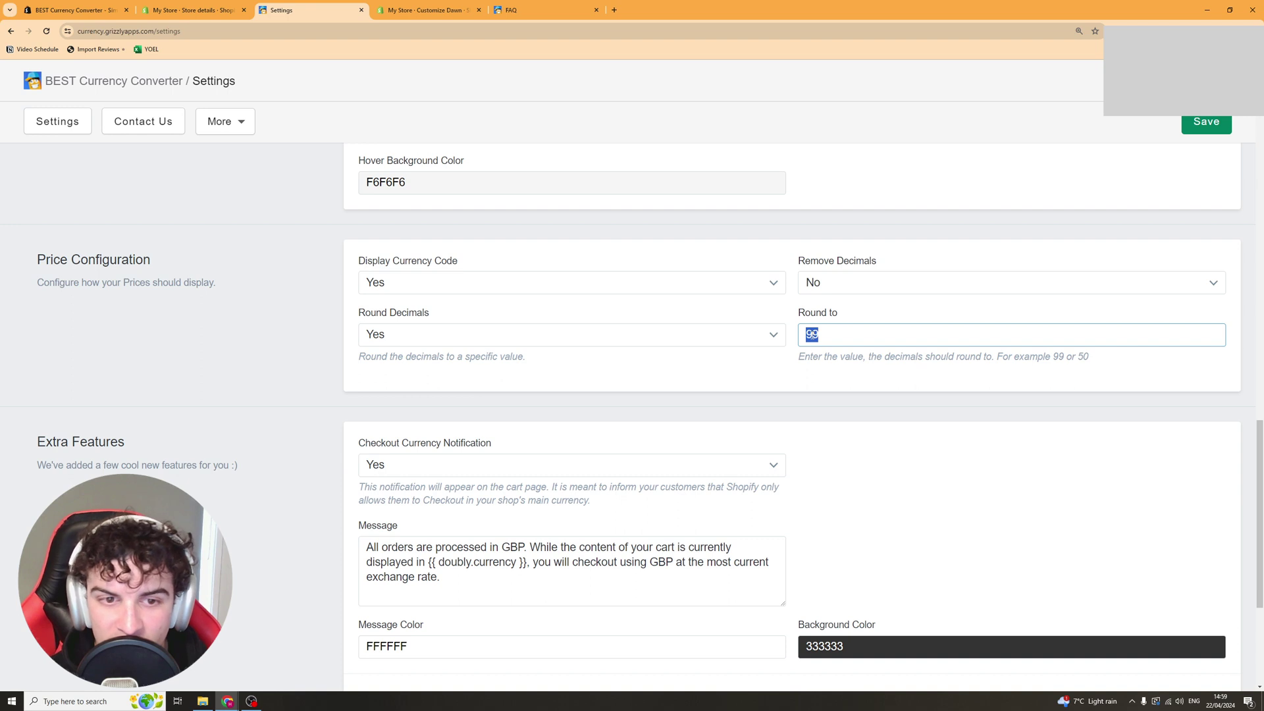
{"action": "left_click", "coordinate": [291, 389]}
{"action": "scroll", "coordinate": [292, 389], "scroll_direction": "down", "scroll_amount": 2}
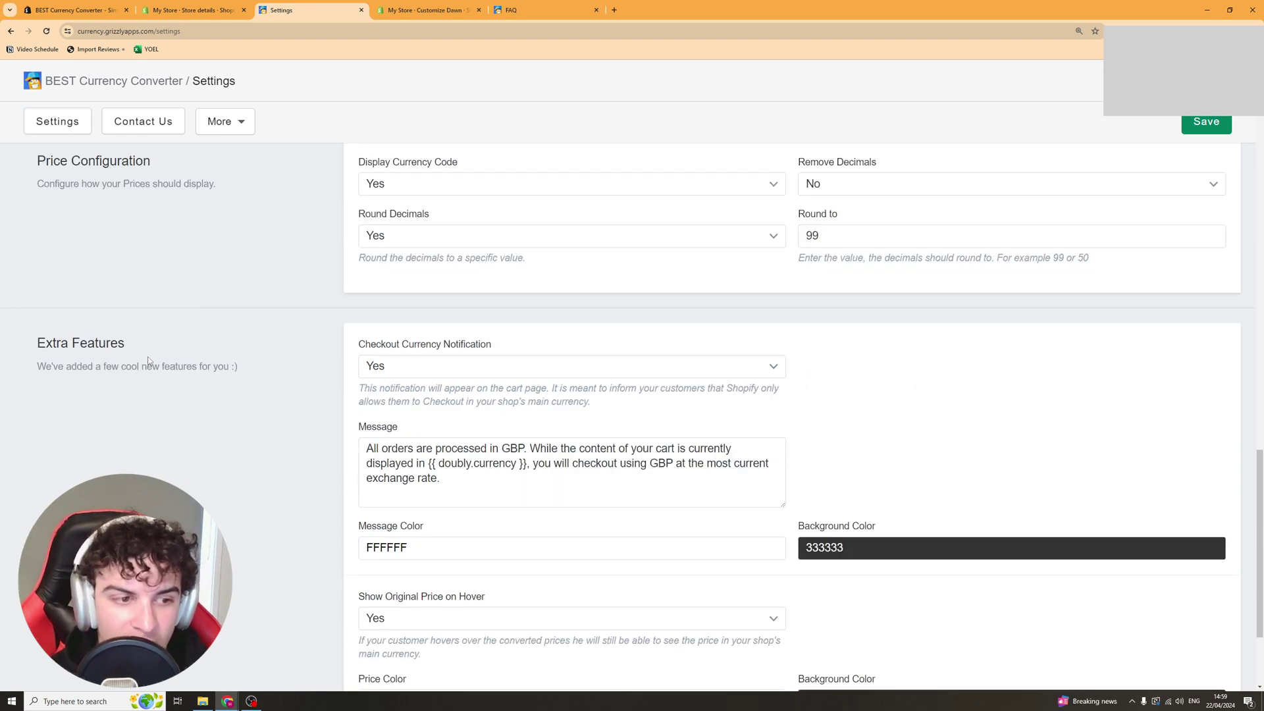
Step: Keep Checkout Currency Notification set to Yes
{"action": "scroll", "coordinate": [358, 351], "scroll_direction": "down", "scroll_amount": 2}
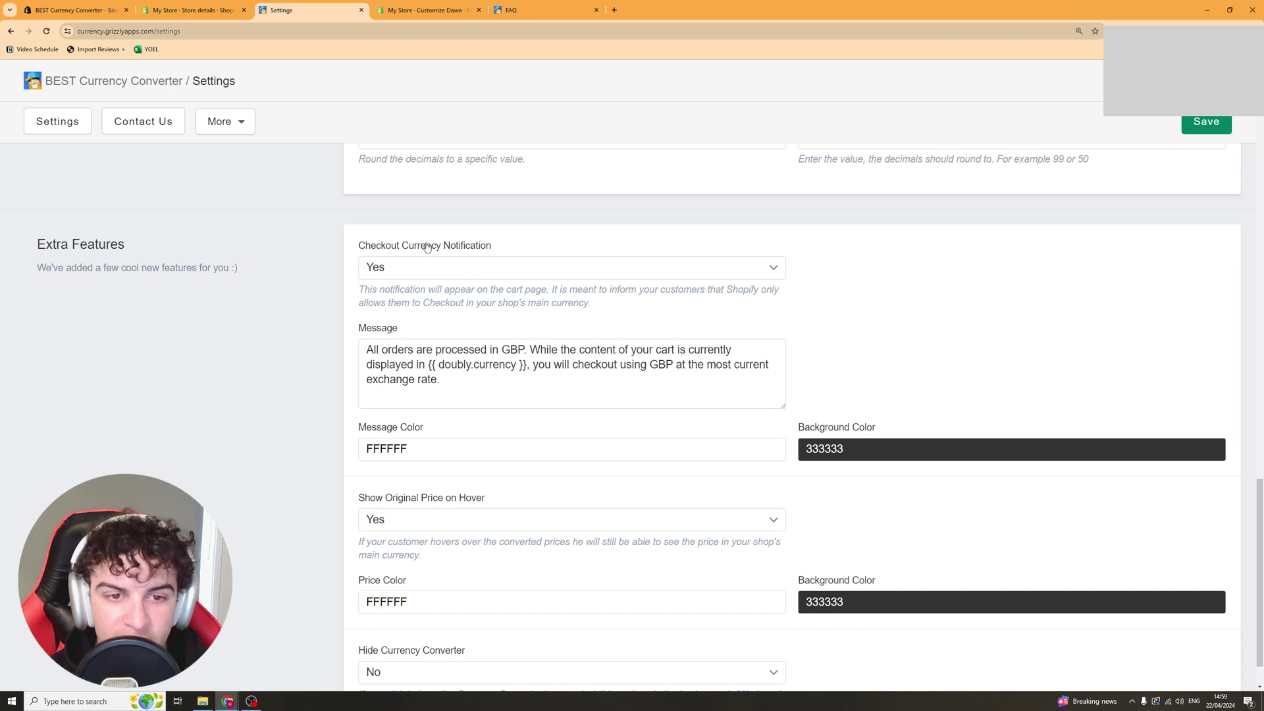
{"action": "left_click", "coordinate": [420, 272]}
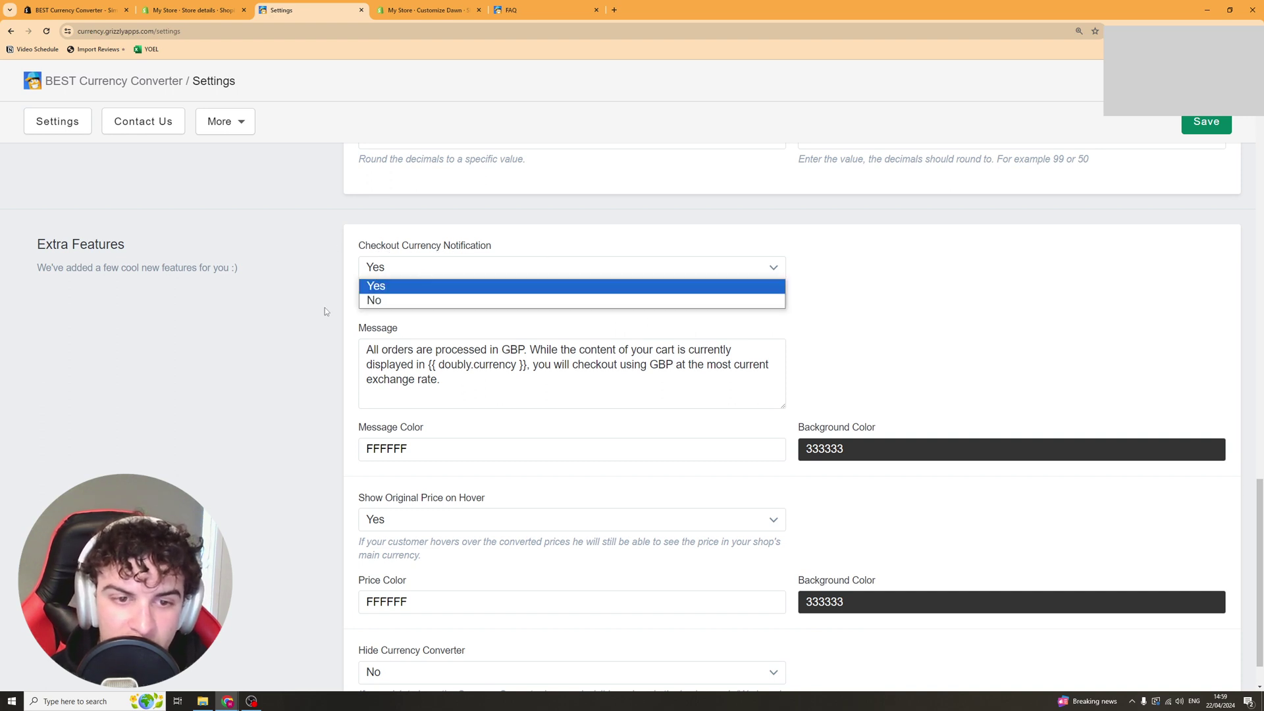
{"action": "left_click", "coordinate": [422, 284]}
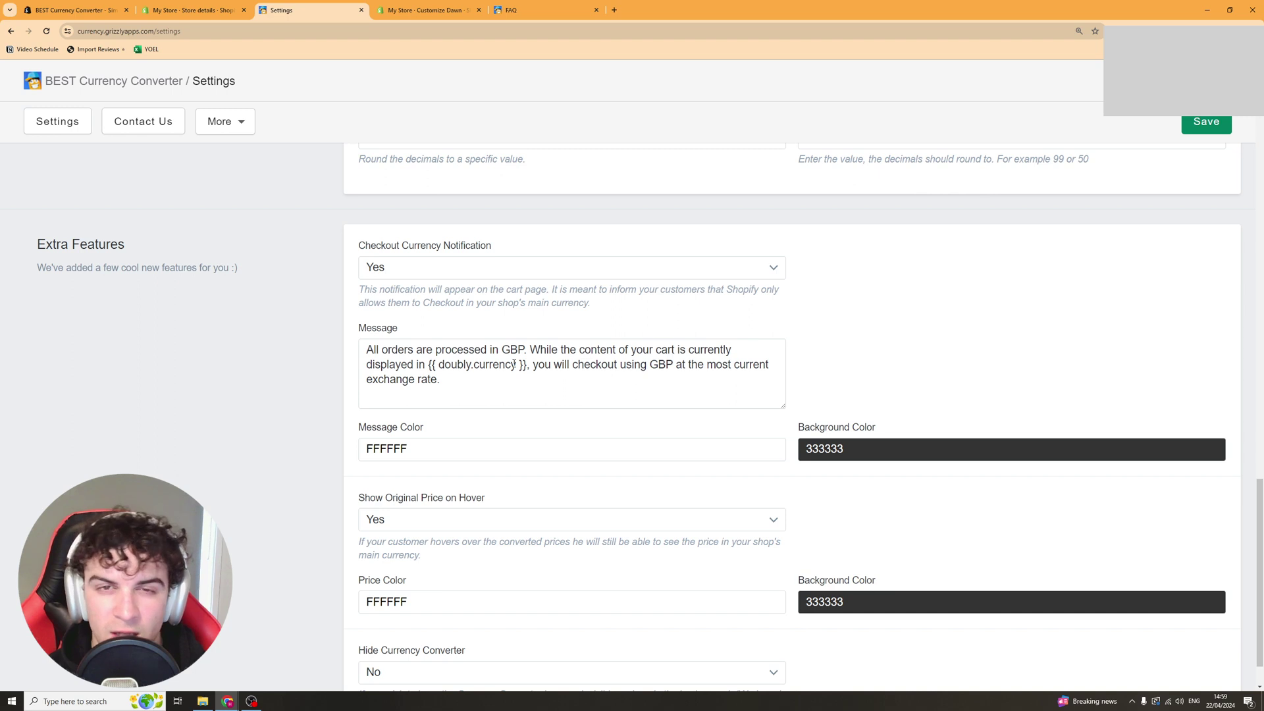
Step: Set Hide Currency Converter to Yes and save the converter settings
{"action": "scroll", "coordinate": [603, 383], "scroll_direction": "down", "scroll_amount": 1}
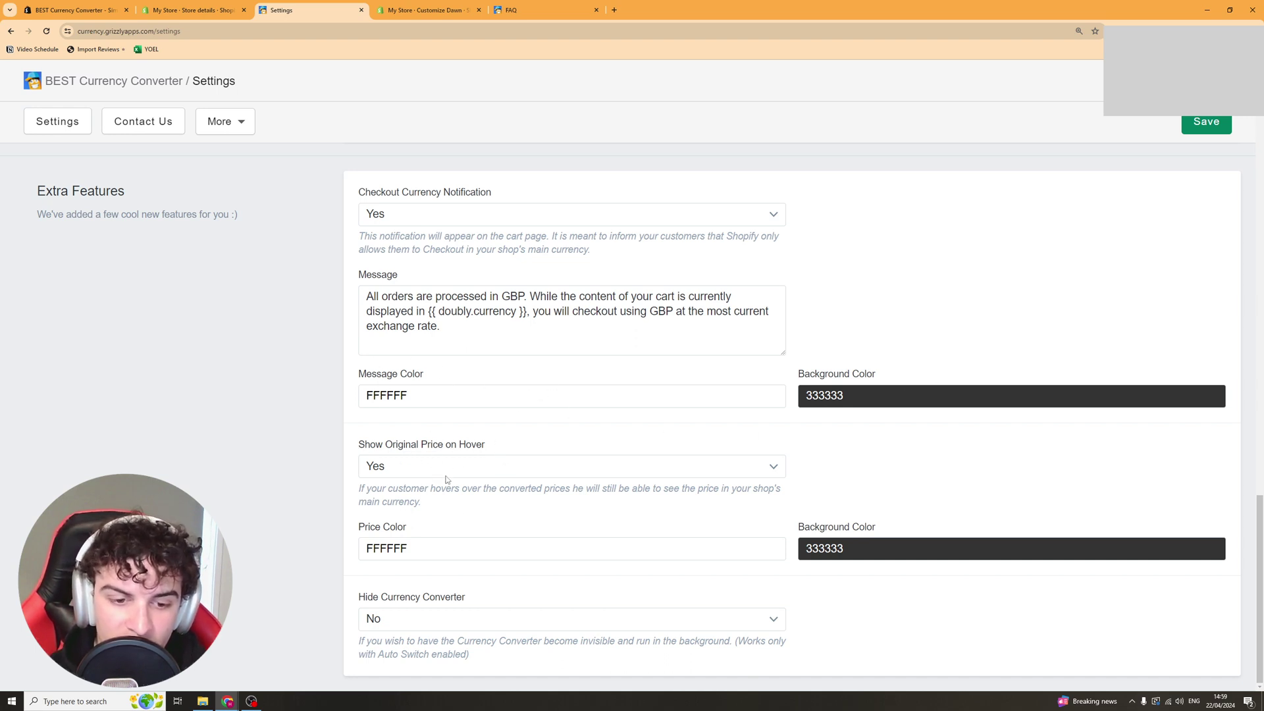
{"action": "left_click", "coordinate": [398, 623]}
{"action": "left_click", "coordinate": [442, 592]}
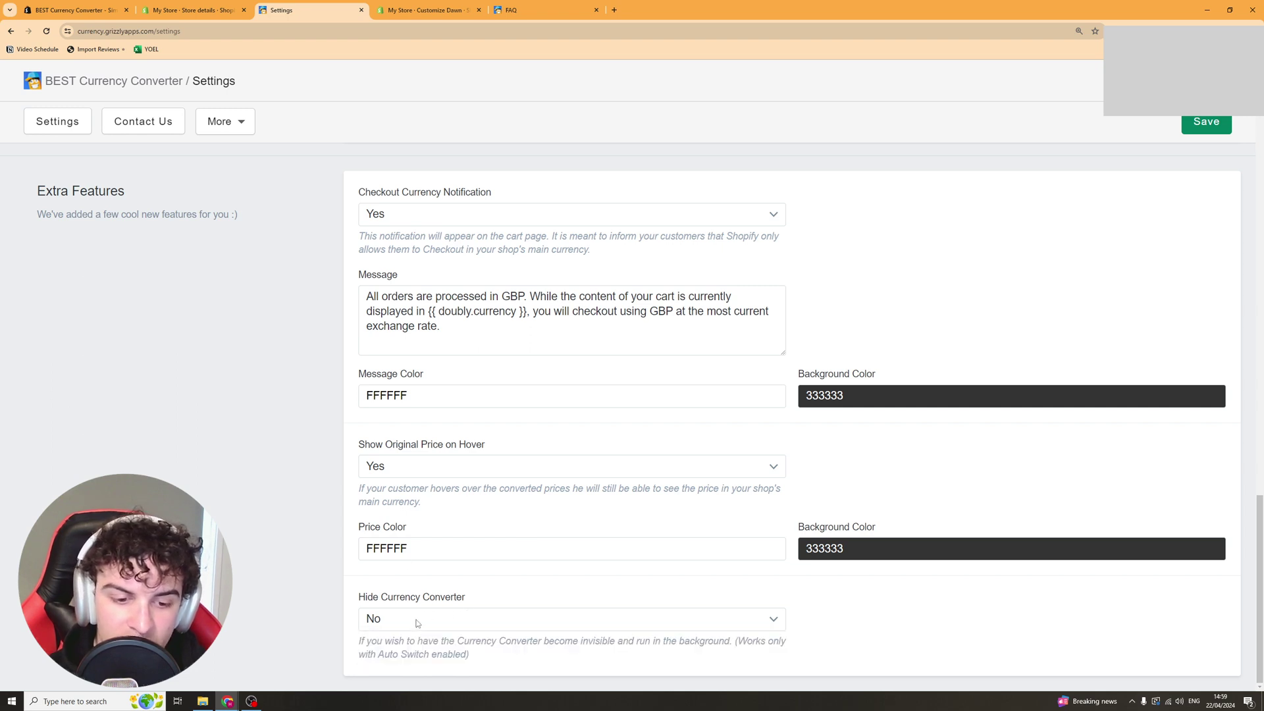
{"action": "left_click", "coordinate": [417, 622]}
{"action": "left_click", "coordinate": [424, 10]}
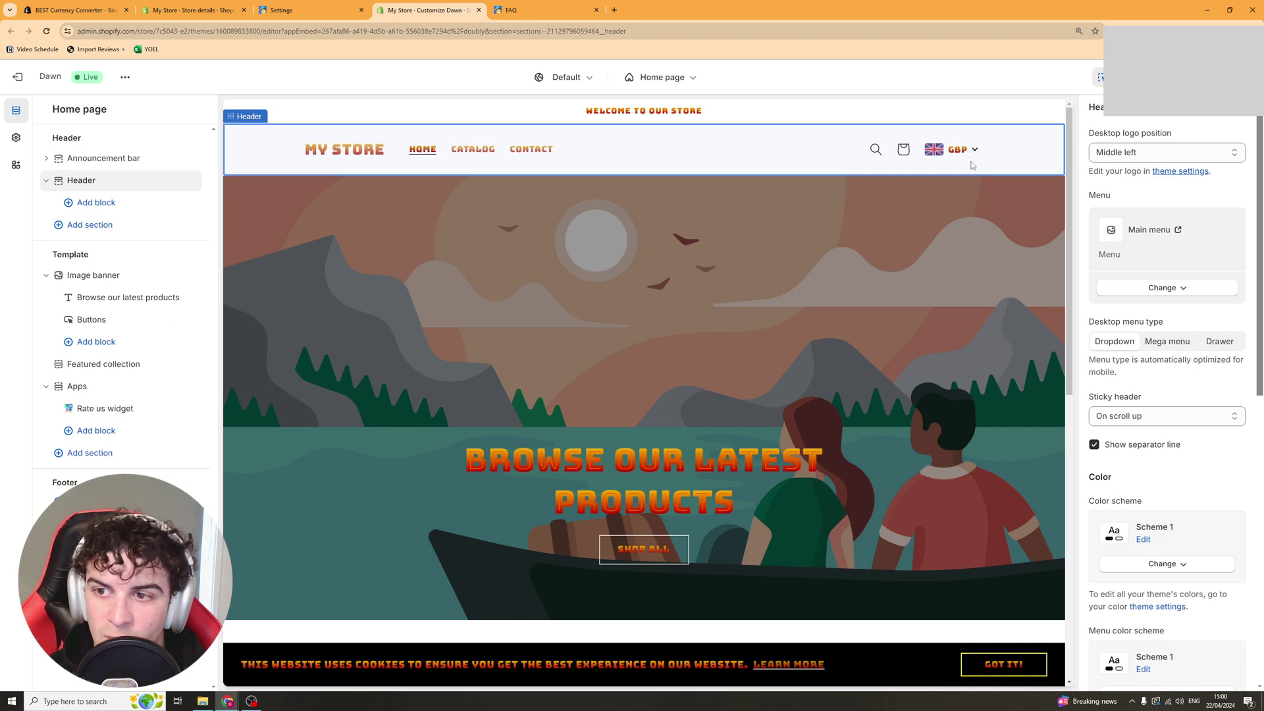
{"action": "left_click", "coordinate": [309, 10]}
{"action": "left_click", "coordinate": [408, 619]}
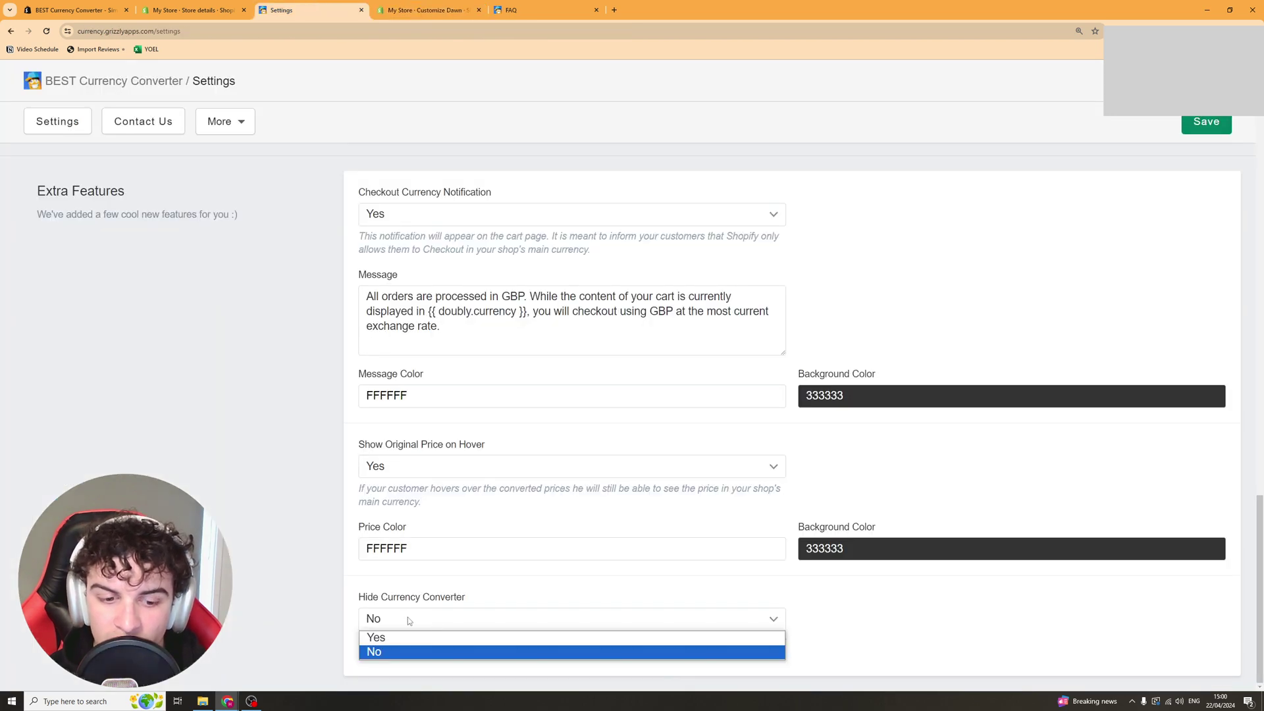
{"action": "left_click", "coordinate": [408, 637]}
{"action": "left_click", "coordinate": [1188, 123]}
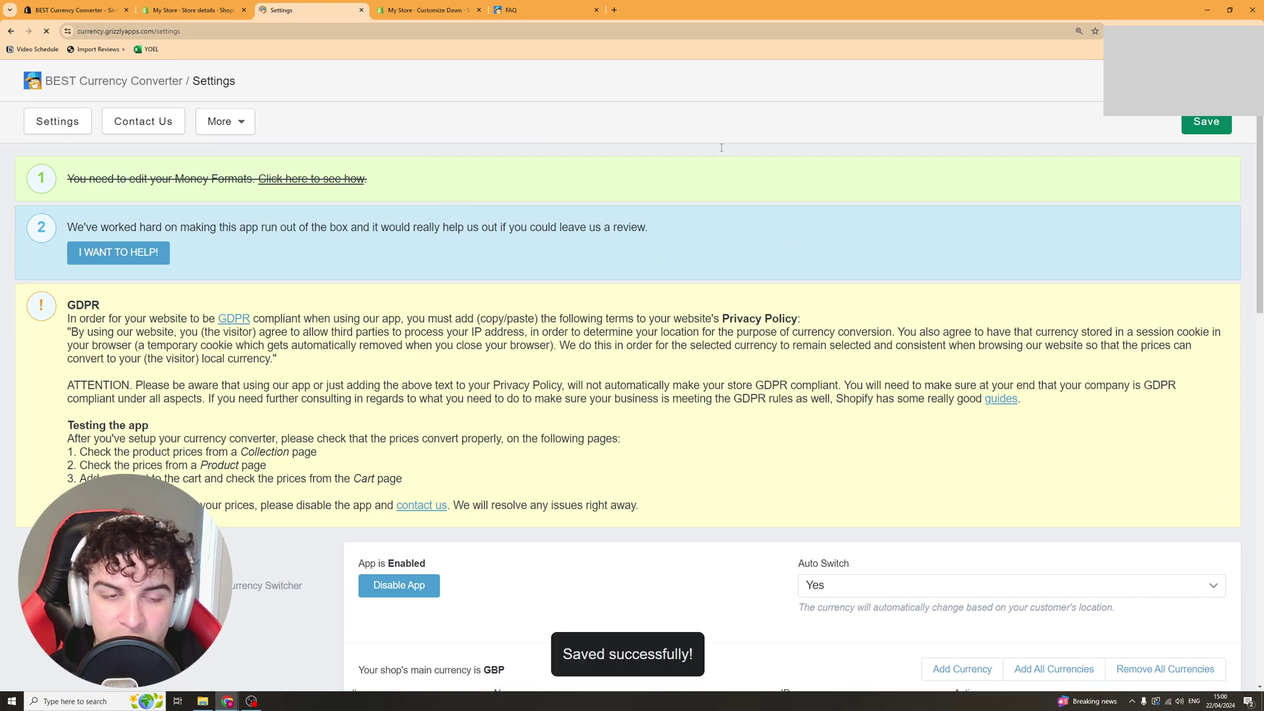
Step: On the ABCD product page, switch the displayed price to US Dollar, then Canadian Dollar
{"action": "left_click", "coordinate": [426, 10]}
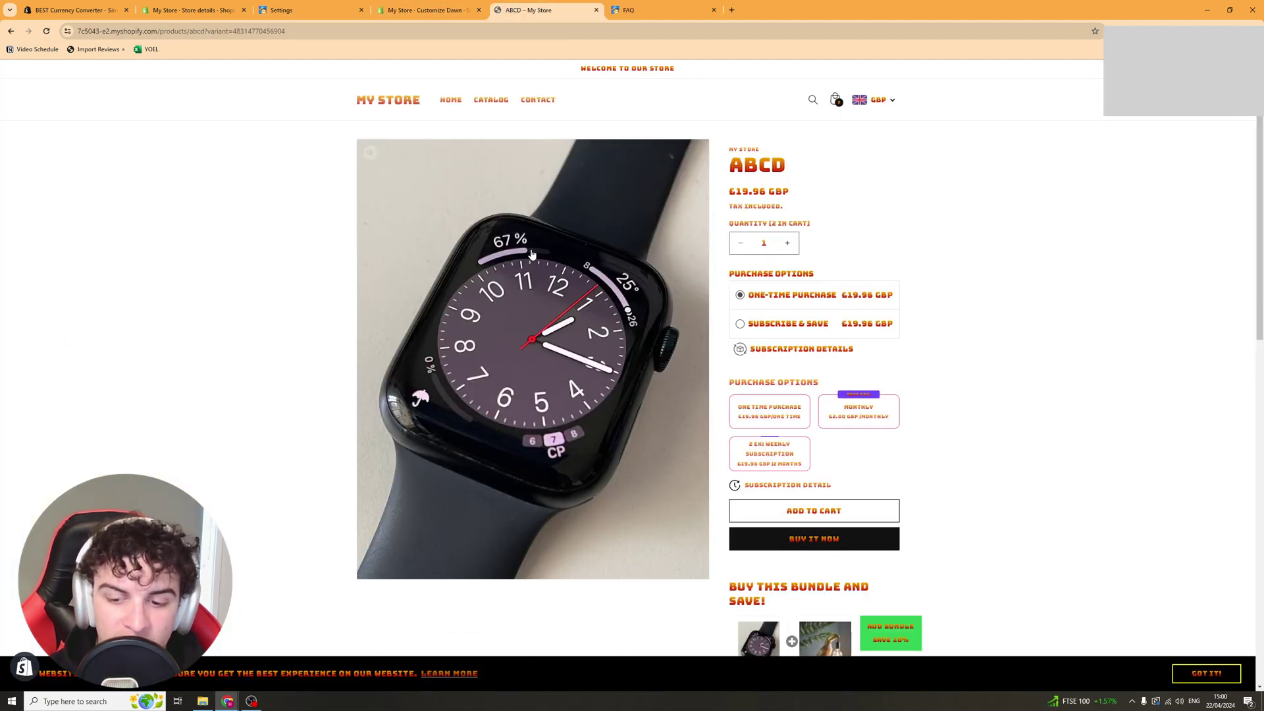
{"action": "scroll", "coordinate": [812, 242], "scroll_direction": "down", "scroll_amount": 1}
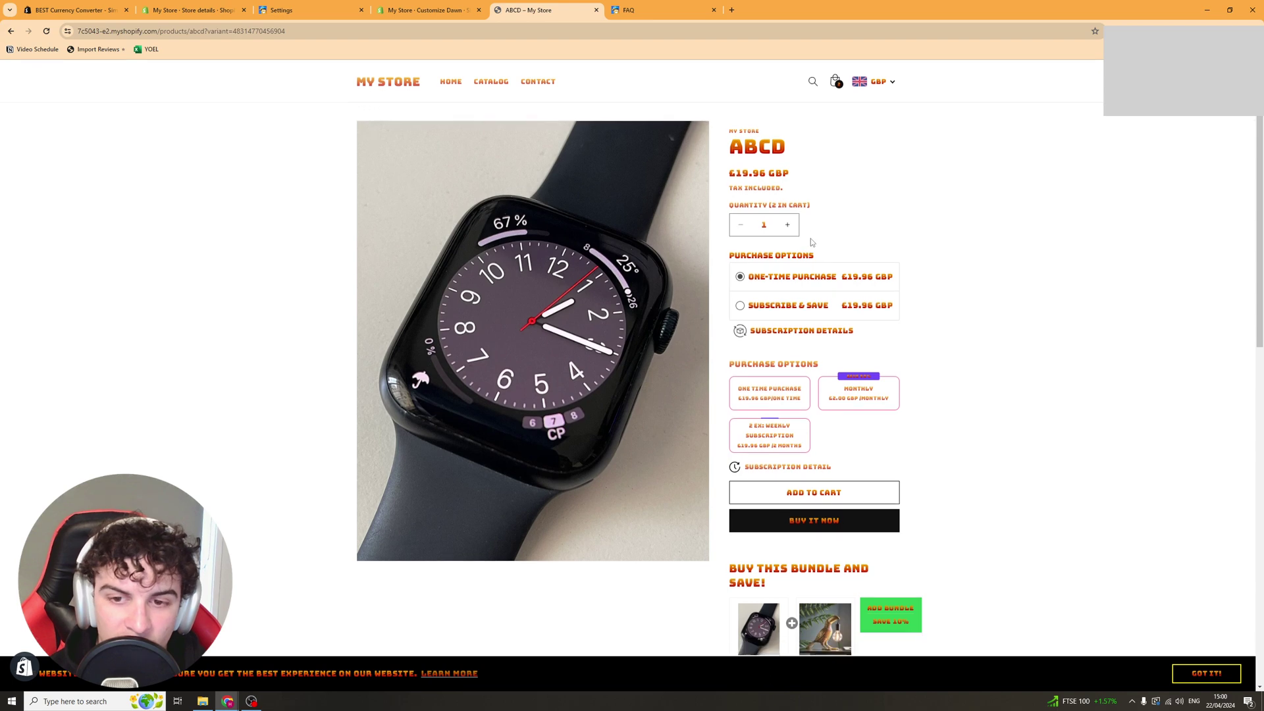
{"action": "scroll", "coordinate": [987, 324], "scroll_direction": "down", "scroll_amount": 4}
{"action": "scroll", "coordinate": [855, 219], "scroll_direction": "up", "scroll_amount": 5}
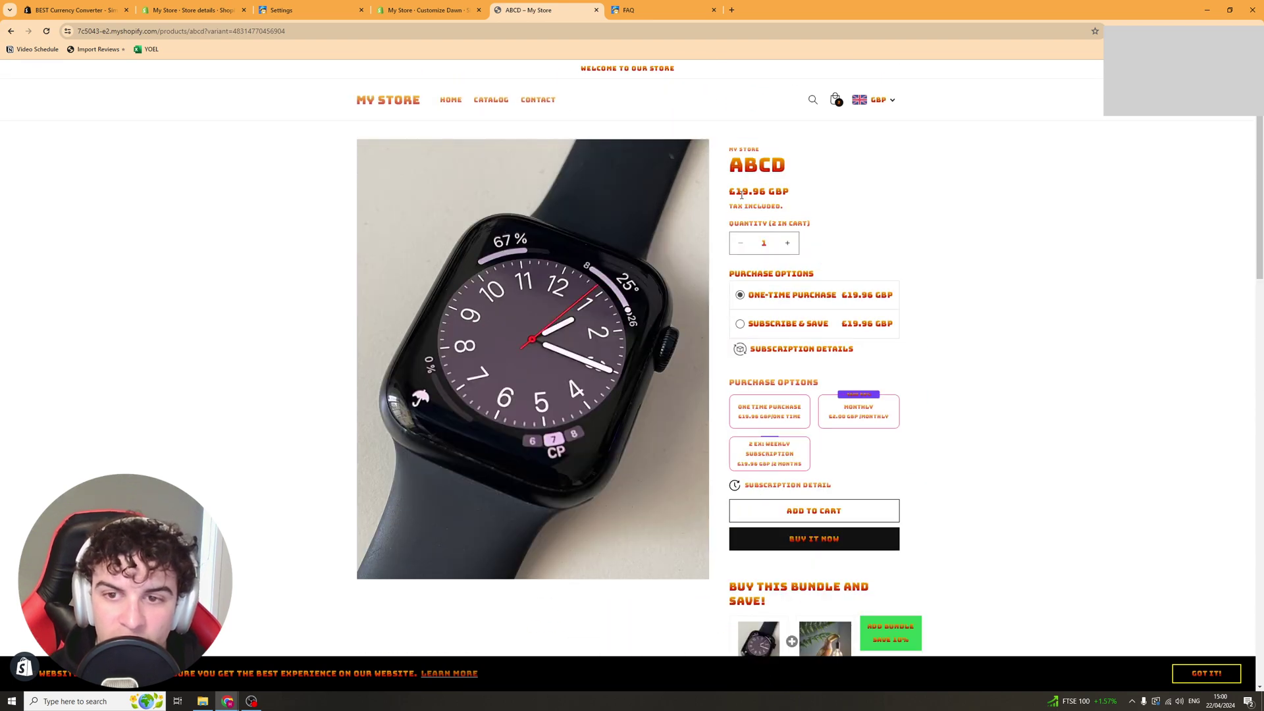
{"action": "left_click", "coordinate": [893, 101]}
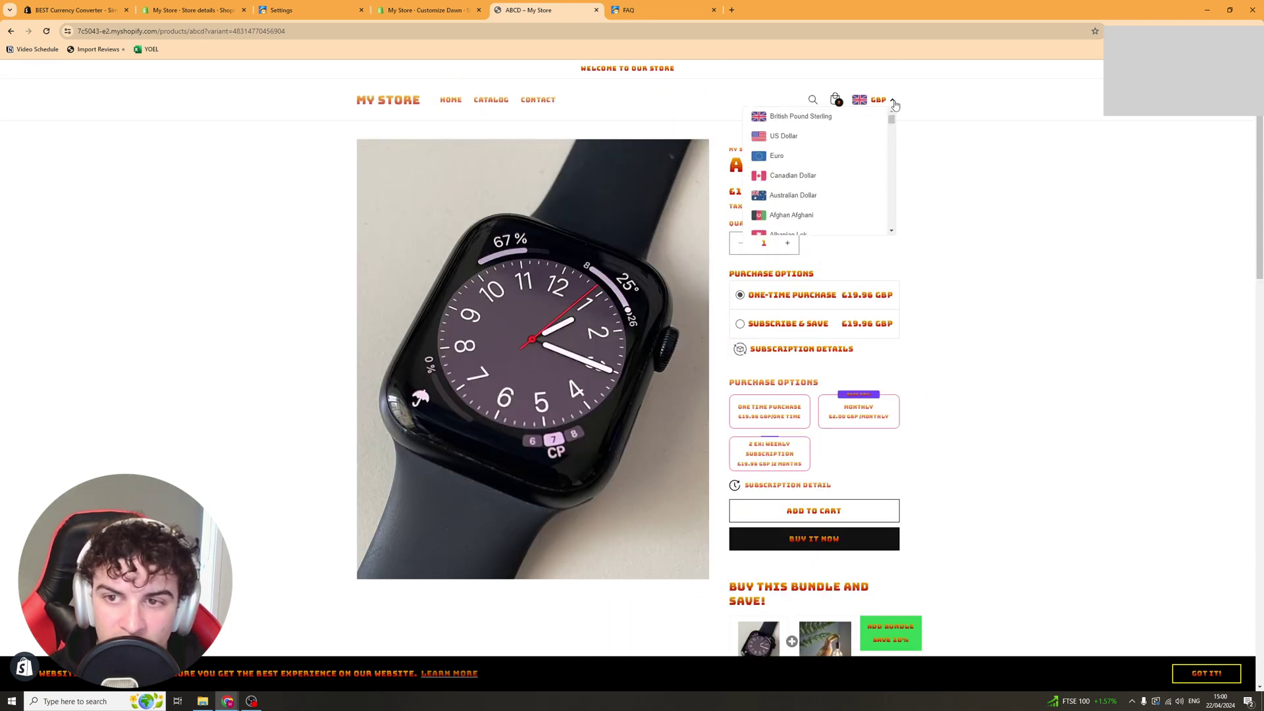
{"action": "left_click", "coordinate": [811, 135]}
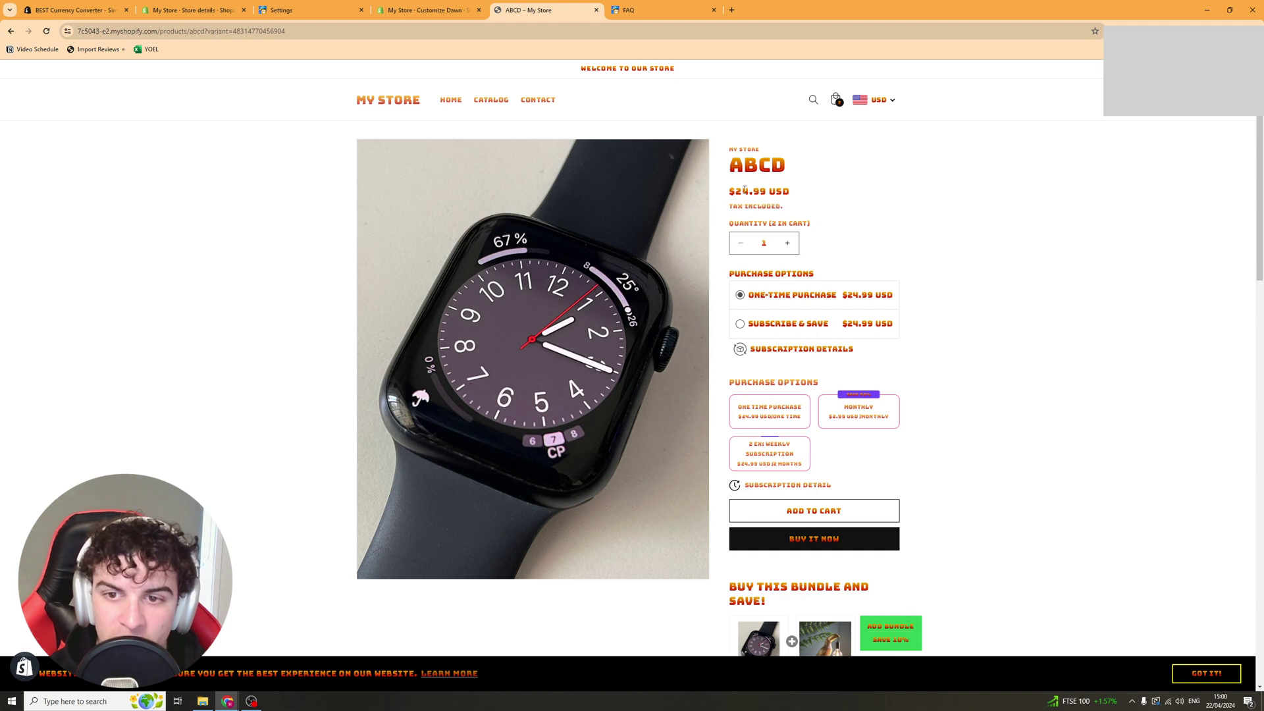
{"action": "left_click", "coordinate": [881, 99]}
{"action": "left_click", "coordinate": [811, 176]}
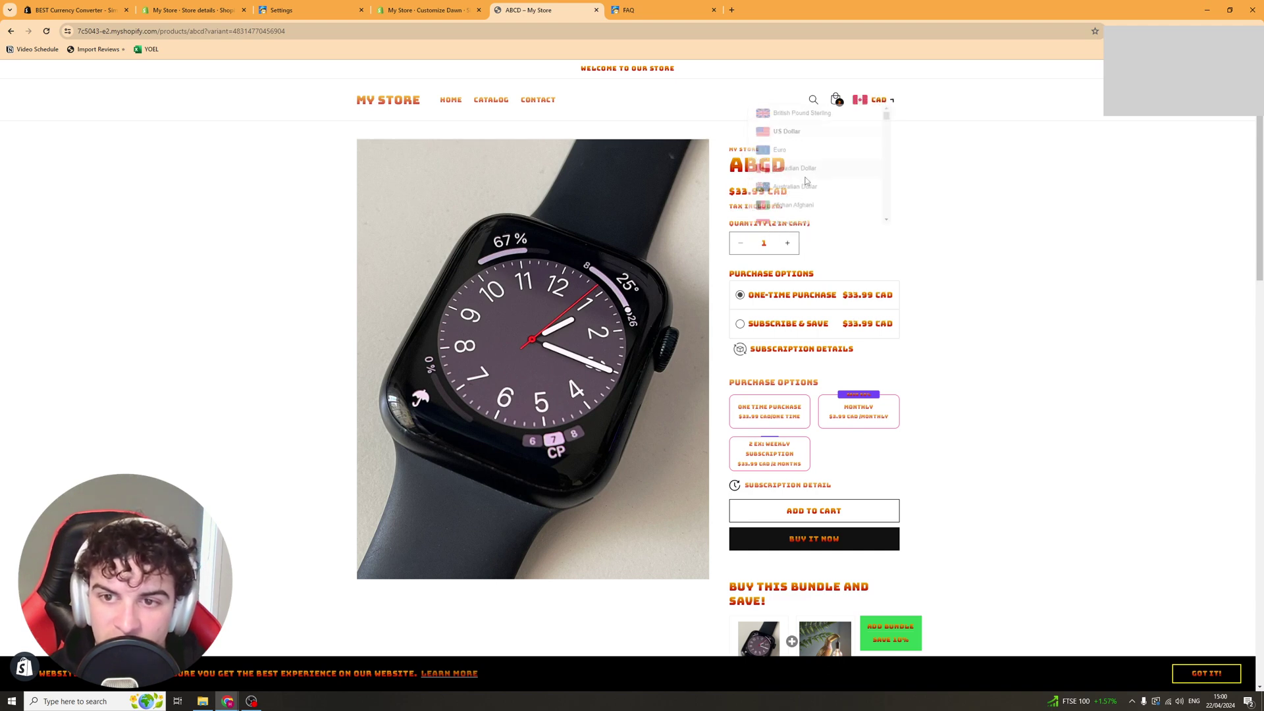
Step: Switch the price to Australian Dollar and Albanian Lek, then return to the converter settings
{"action": "left_click", "coordinate": [878, 101]}
{"action": "left_click", "coordinate": [836, 195]}
{"action": "left_click", "coordinate": [880, 99]}
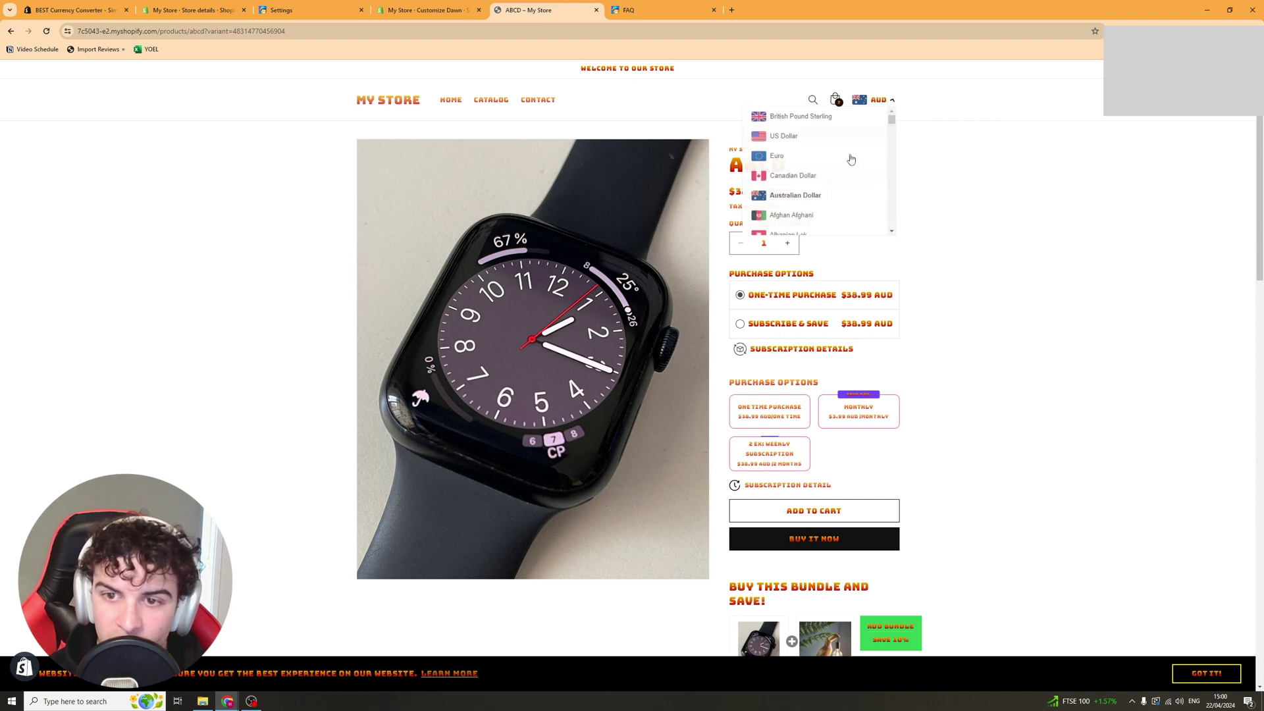
{"action": "scroll", "coordinate": [851, 159], "scroll_direction": "down", "scroll_amount": 1}
{"action": "left_click", "coordinate": [790, 180]}
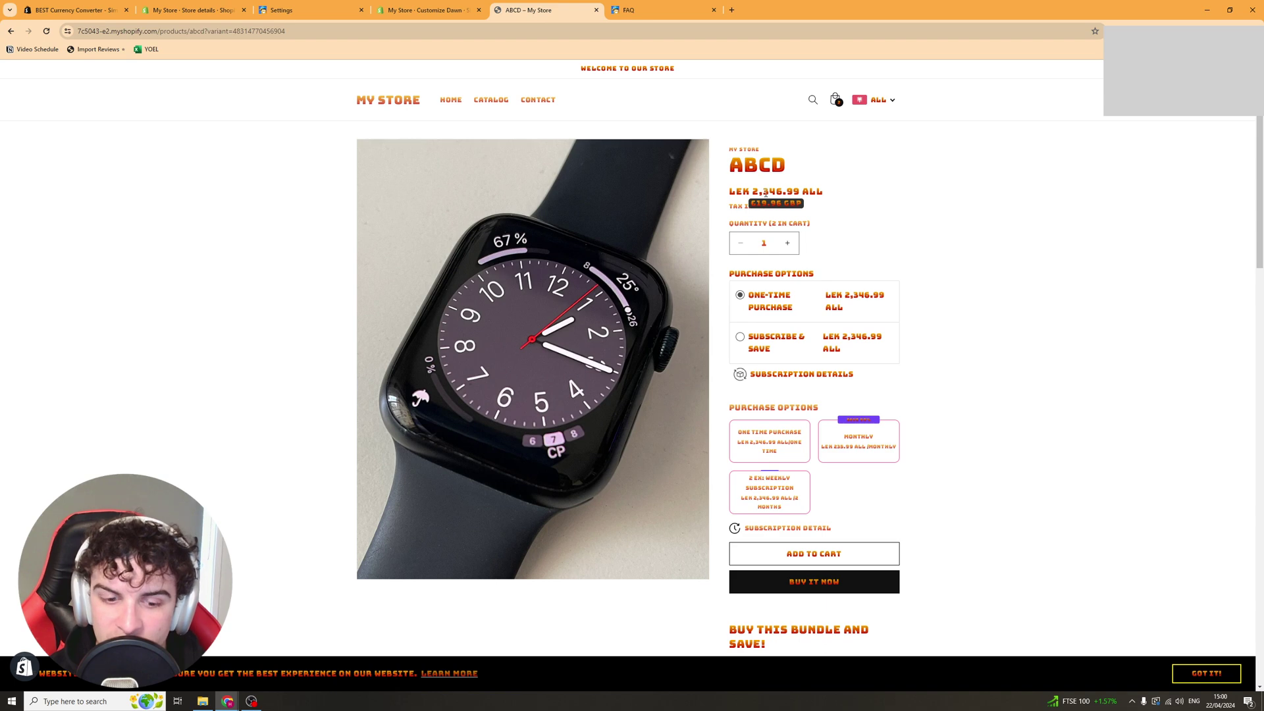
{"action": "left_click", "coordinate": [283, 10]}
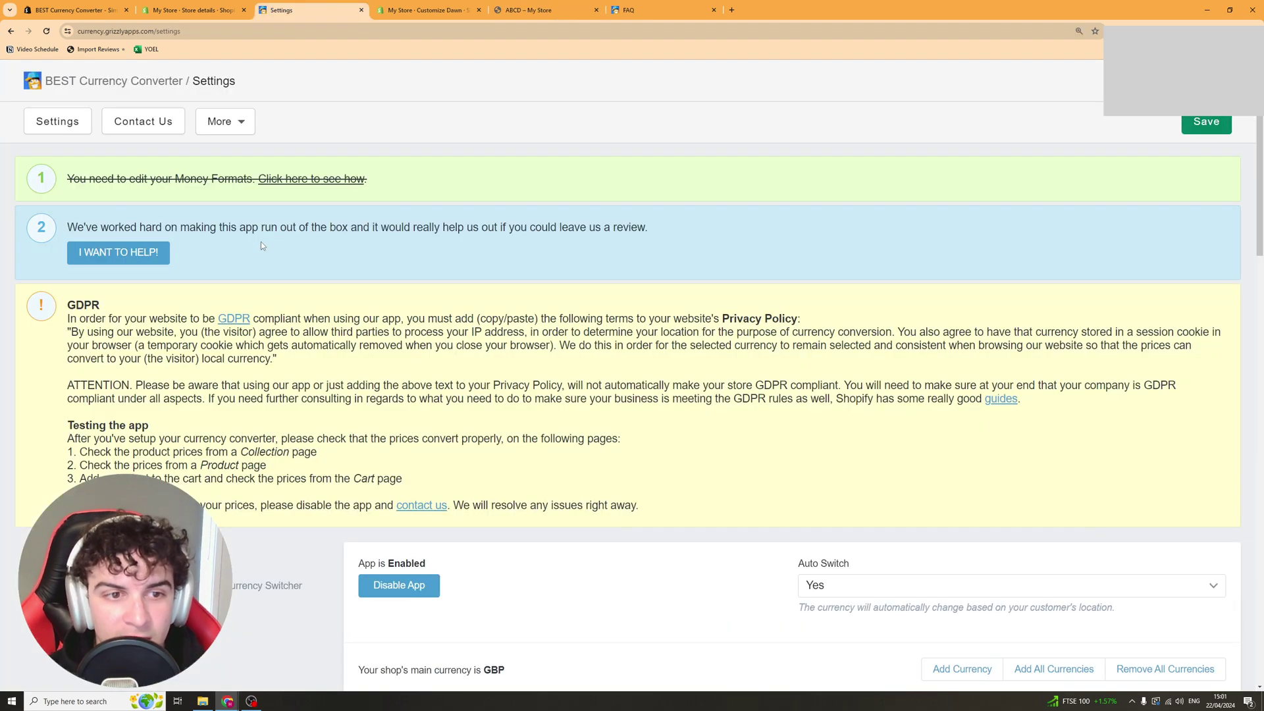
Step: Review the Currency By Country assignments, checking Afghanistan's currency choices without changing them
{"action": "left_click", "coordinate": [219, 121]}
{"action": "left_click", "coordinate": [187, 169]}
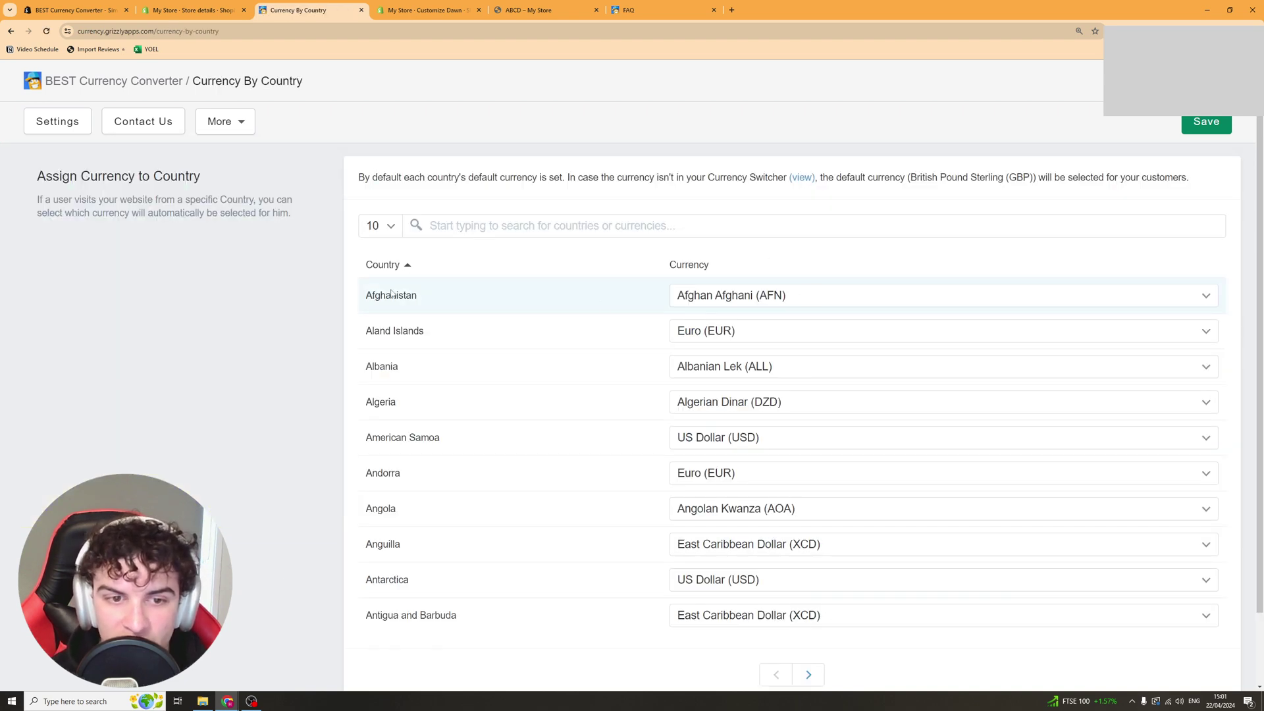
{"action": "left_click", "coordinate": [804, 293]}
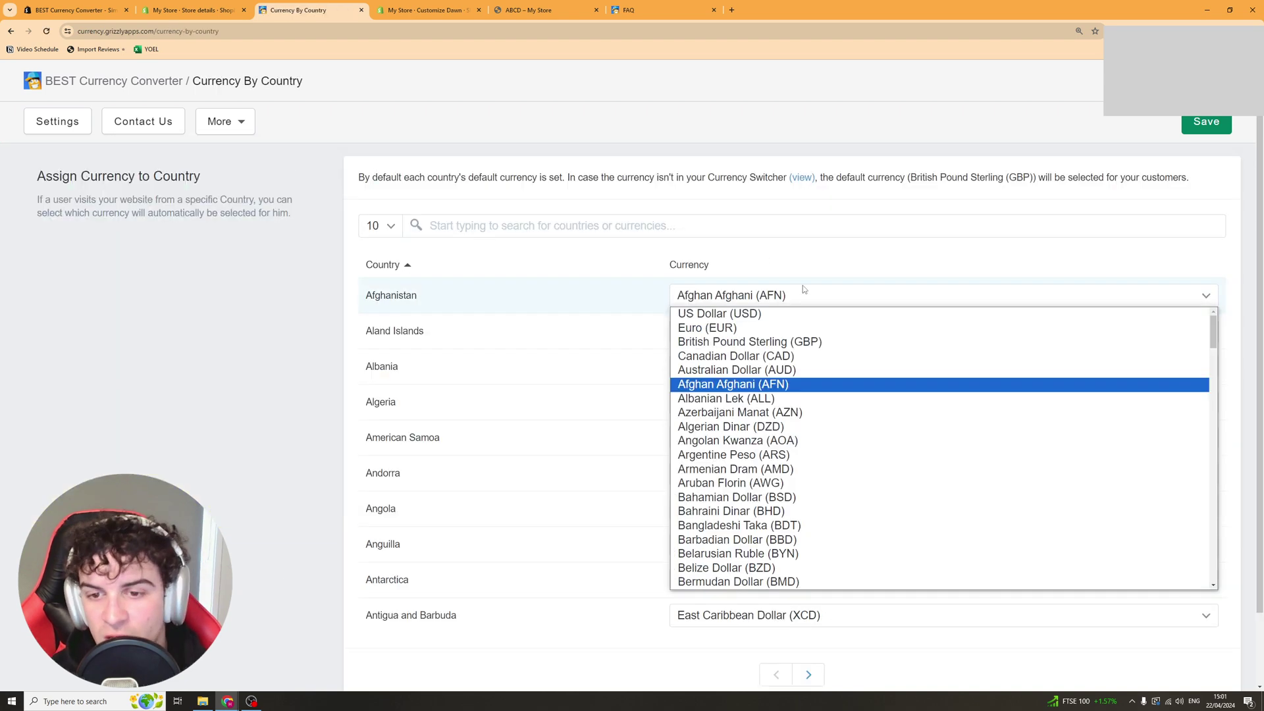
{"action": "left_click", "coordinate": [273, 176]}
{"action": "scroll", "coordinate": [245, 338], "scroll_direction": "down", "scroll_amount": 1}
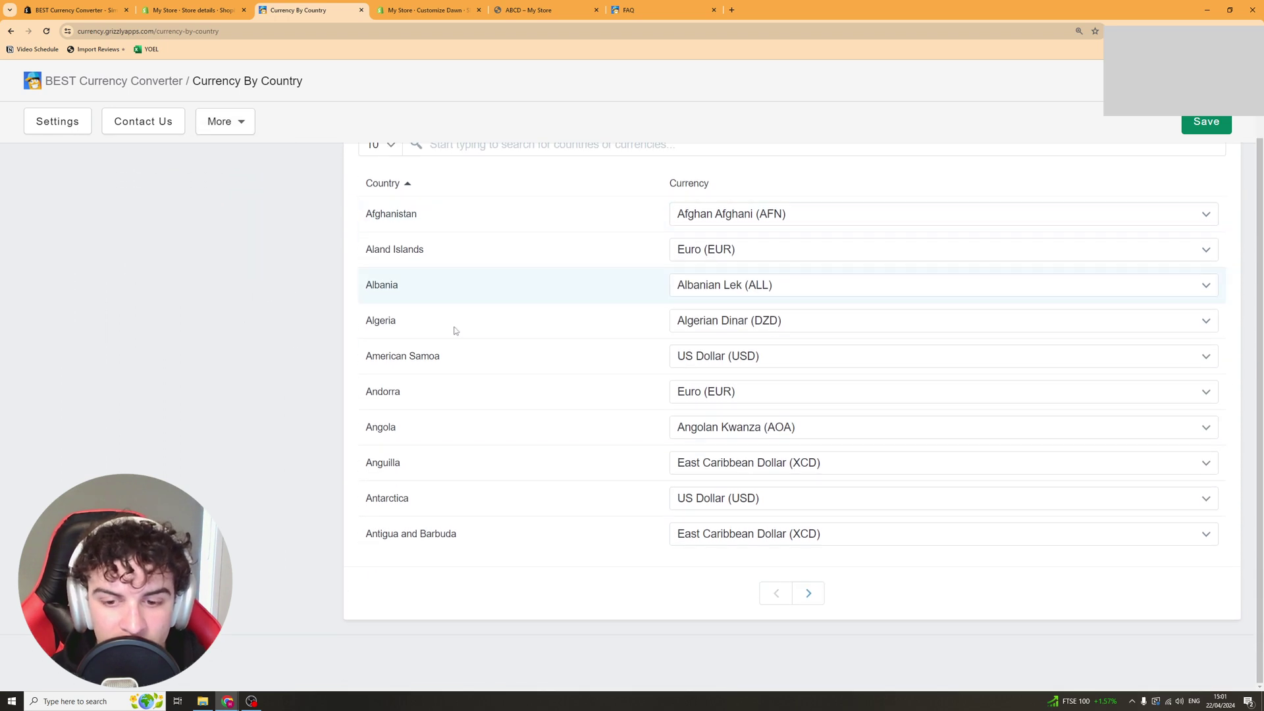
{"action": "scroll", "coordinate": [455, 329], "scroll_direction": "up", "scroll_amount": 1}
{"action": "scroll", "coordinate": [455, 330], "scroll_direction": "down", "scroll_amount": 1}
Step: Open the FAQ page and scroll through its money-format setup guide
{"action": "left_click", "coordinate": [238, 124]}
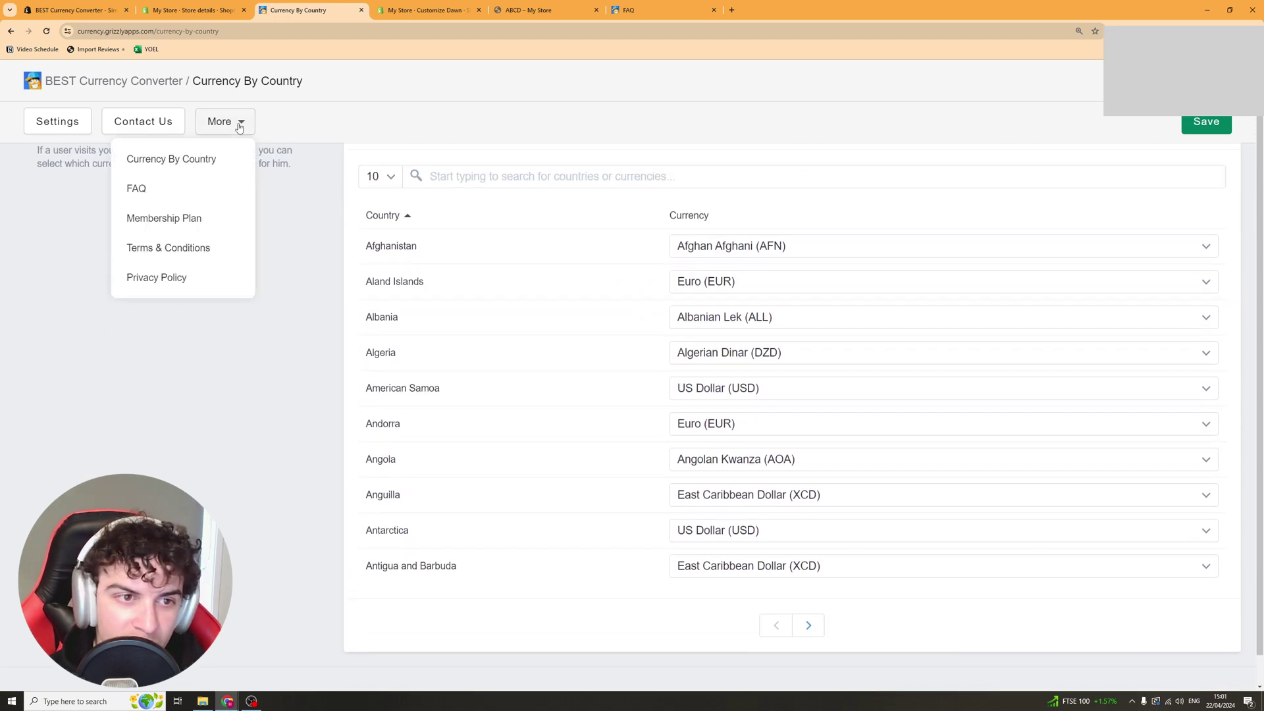
{"action": "left_click", "coordinate": [154, 191]}
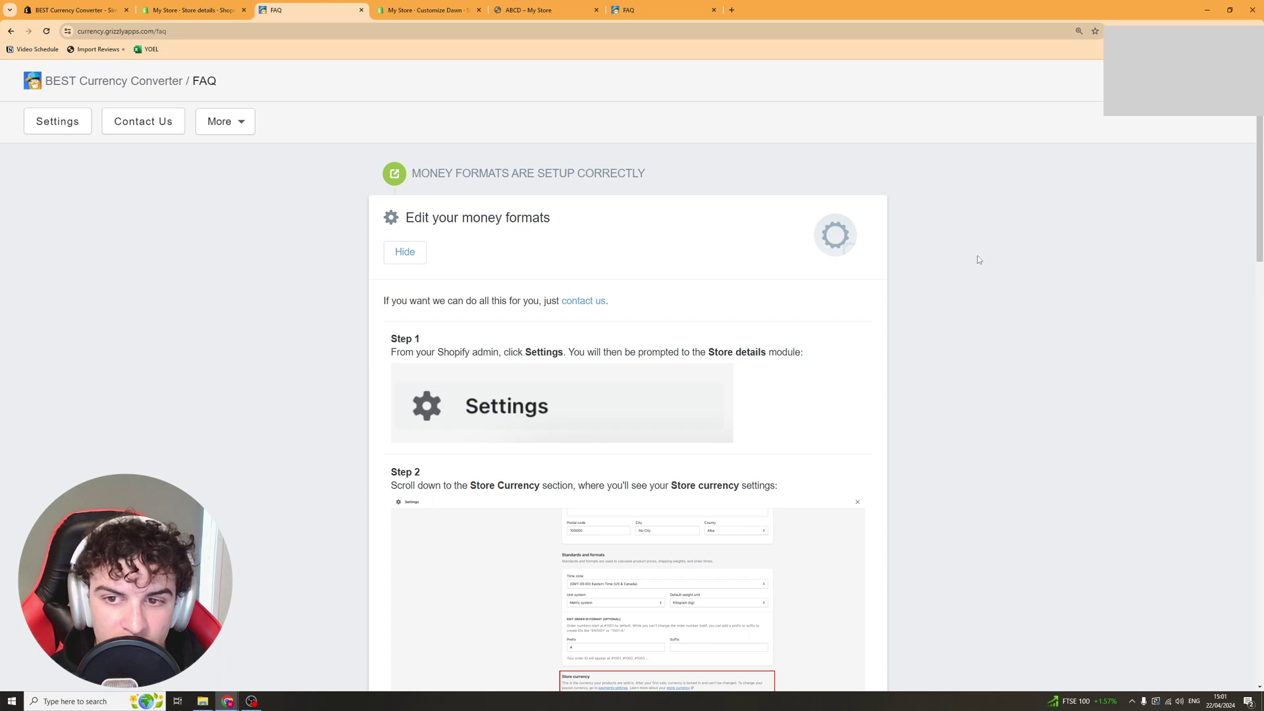
{"action": "scroll", "coordinate": [971, 323], "scroll_direction": "down", "scroll_amount": 15}
{"action": "scroll", "coordinate": [671, 502], "scroll_direction": "down", "scroll_amount": 1}
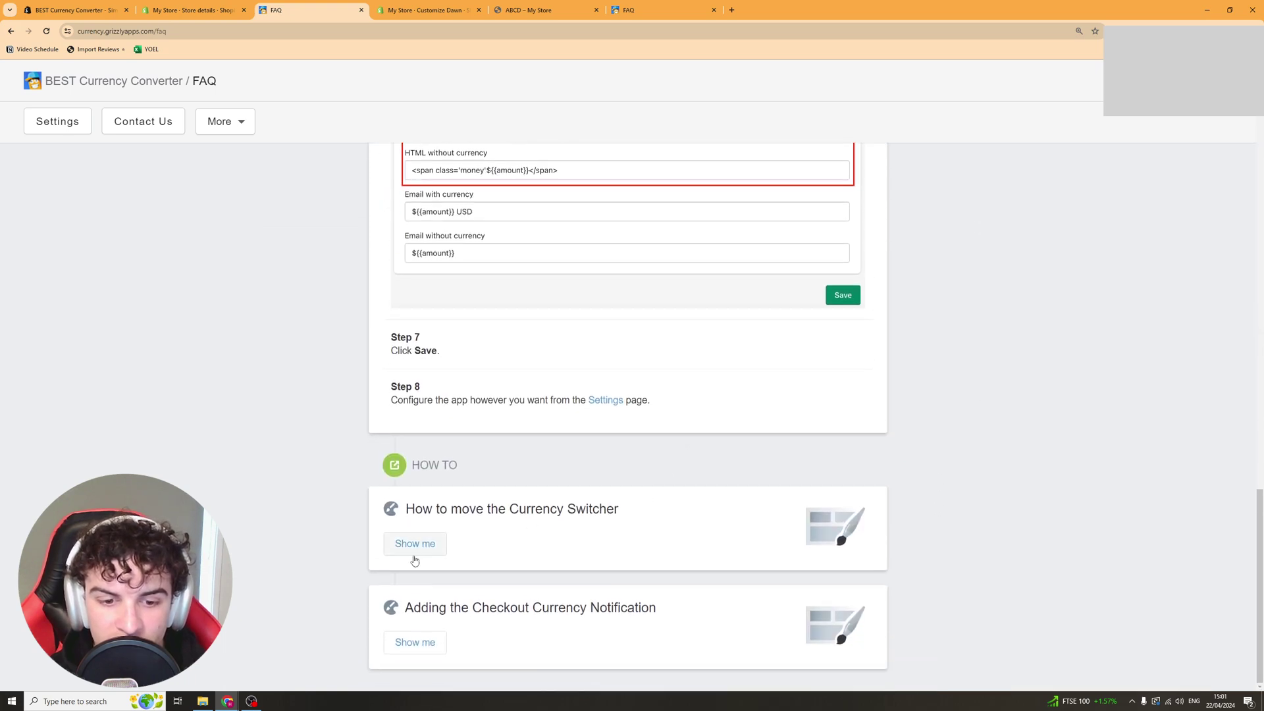
{"action": "left_click", "coordinate": [224, 122]}
Step: Open the Membership Plan page and scroll through the Free versus Elite ($9.95/month) comparison
{"action": "left_click", "coordinate": [185, 219]}
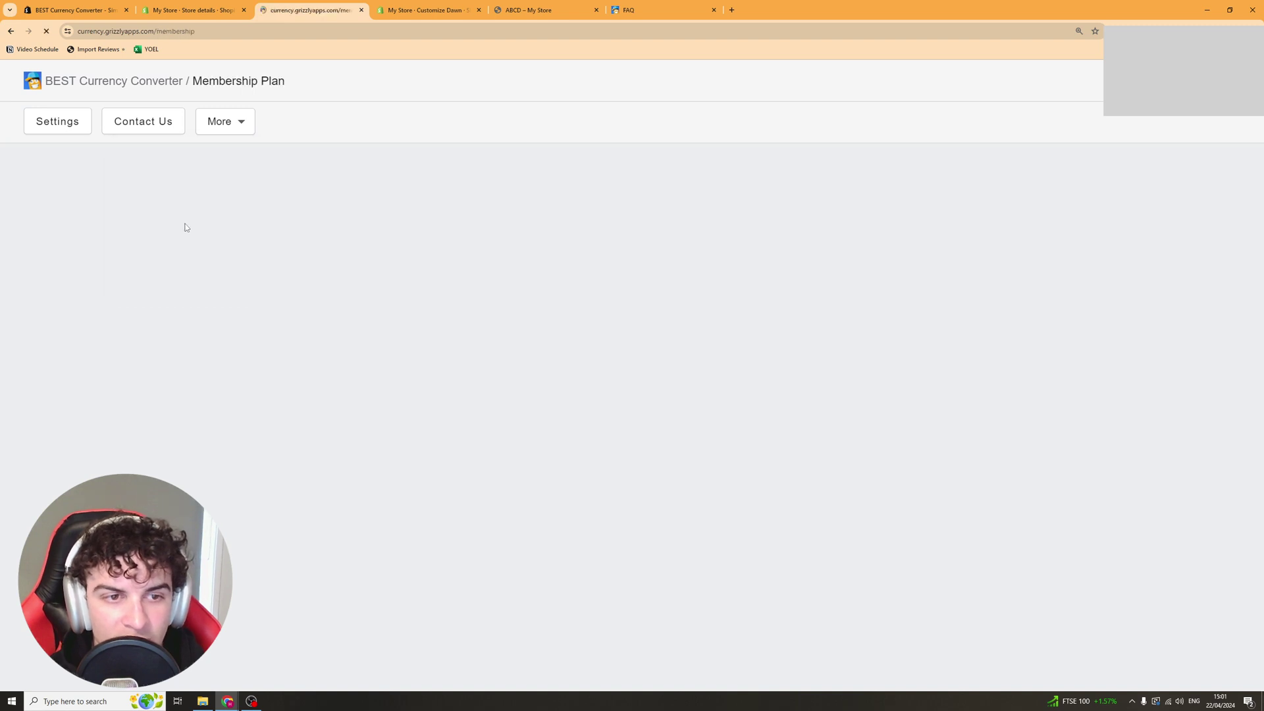
{"action": "scroll", "coordinate": [777, 445], "scroll_direction": "down", "scroll_amount": 3}
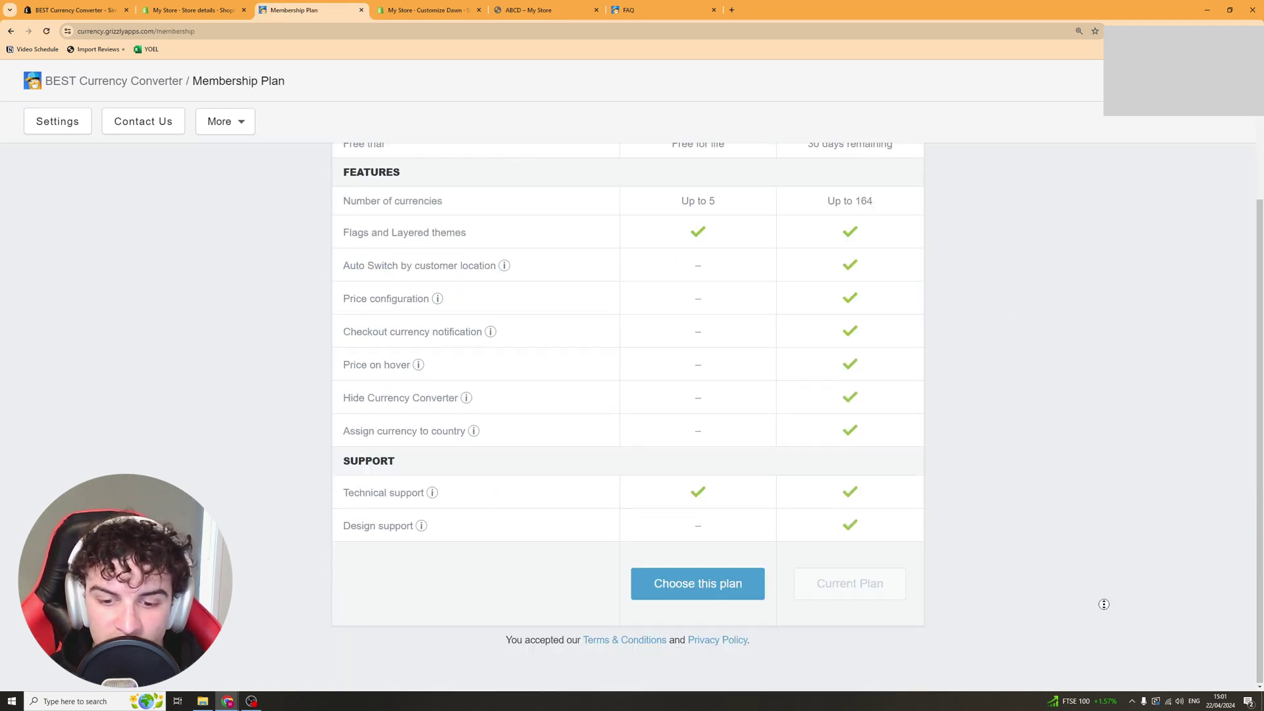
{"action": "scroll", "coordinate": [1104, 605], "scroll_direction": "up", "scroll_amount": 3}
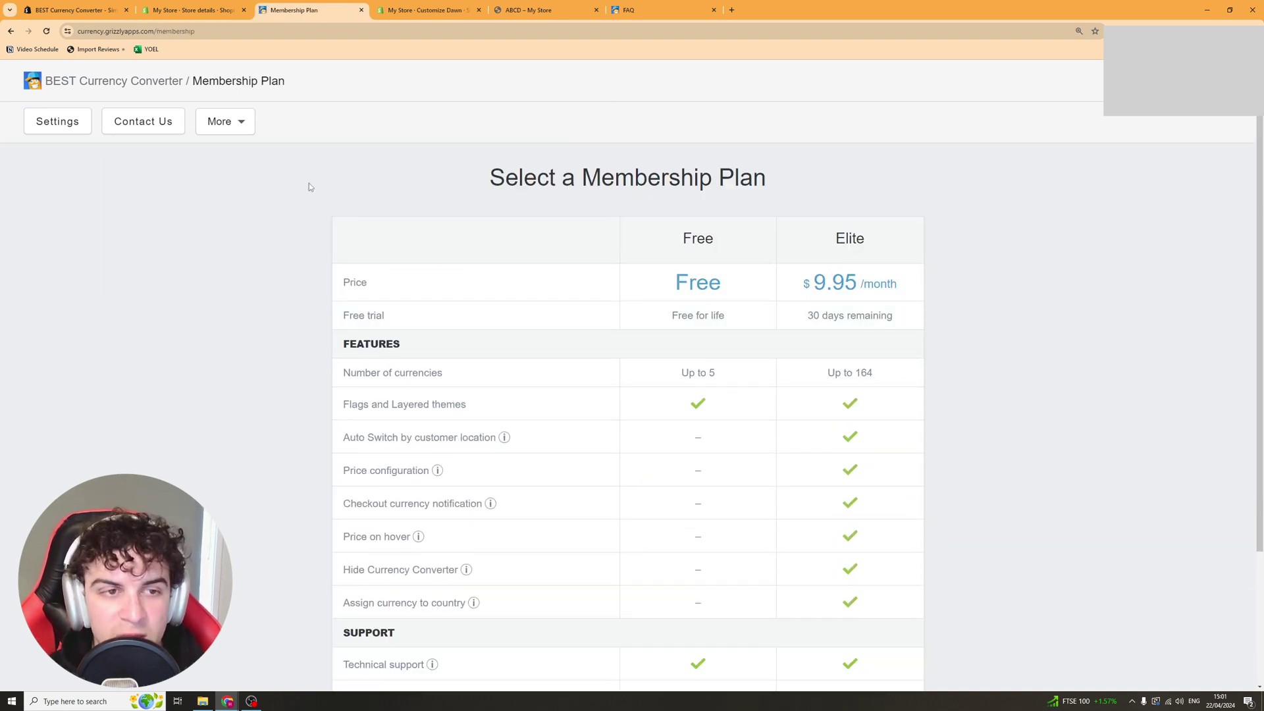